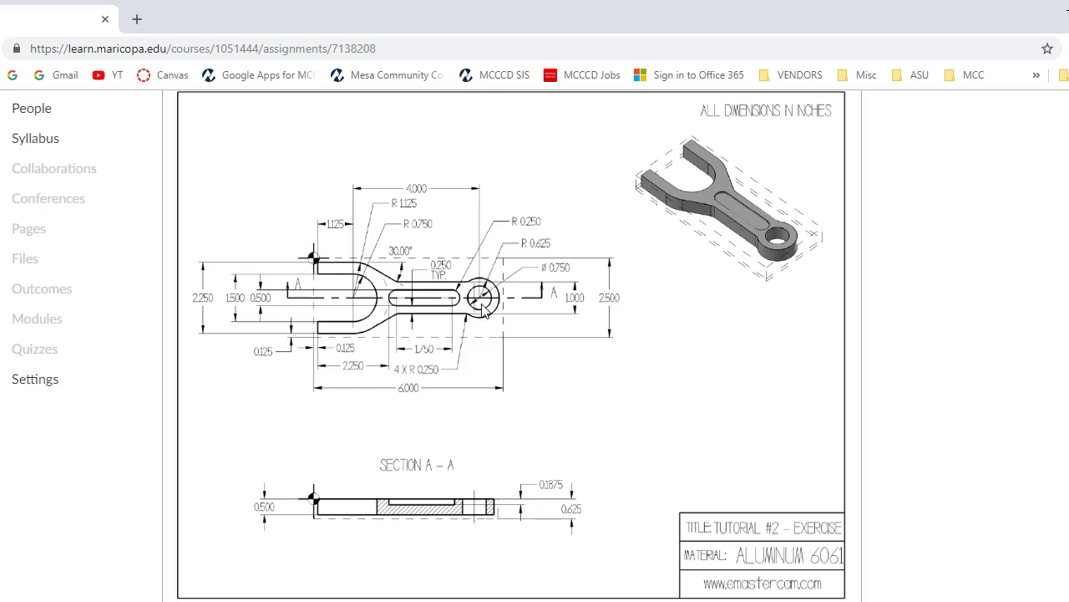
Switch to Mastercam and draw a circle of radius 0.75 in centered on the origin
drag(437, 24, 1068, 79)
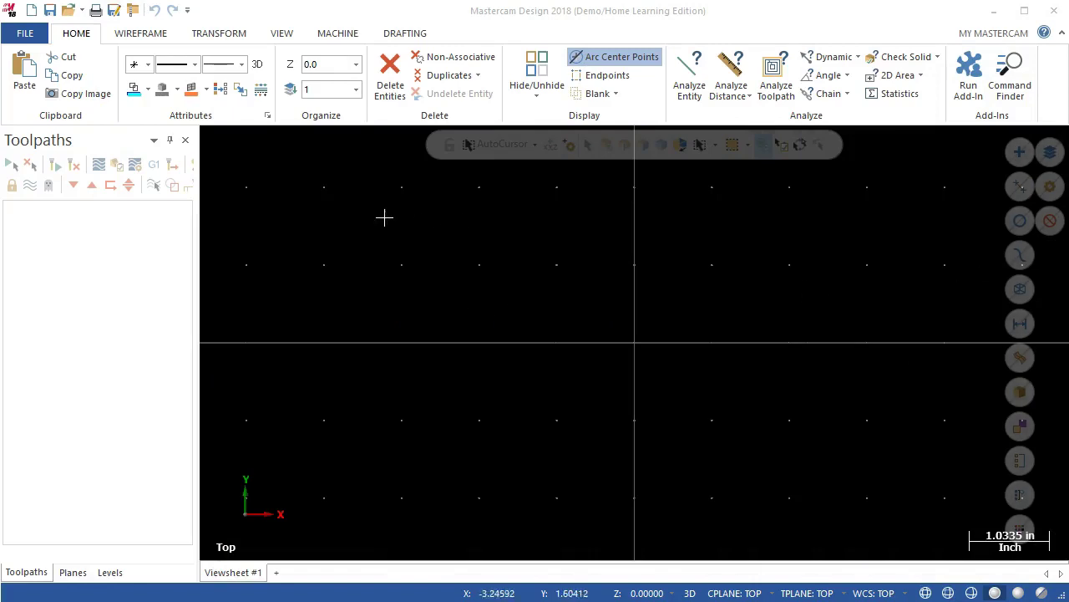
click(133, 34)
click(284, 76)
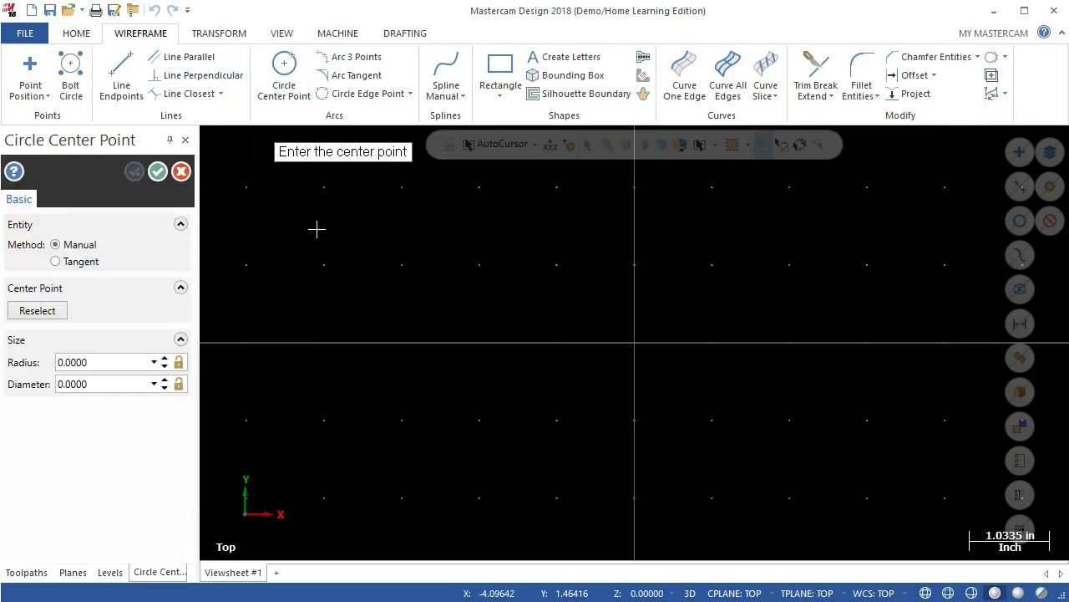
click(104, 365)
key(BackSpace)
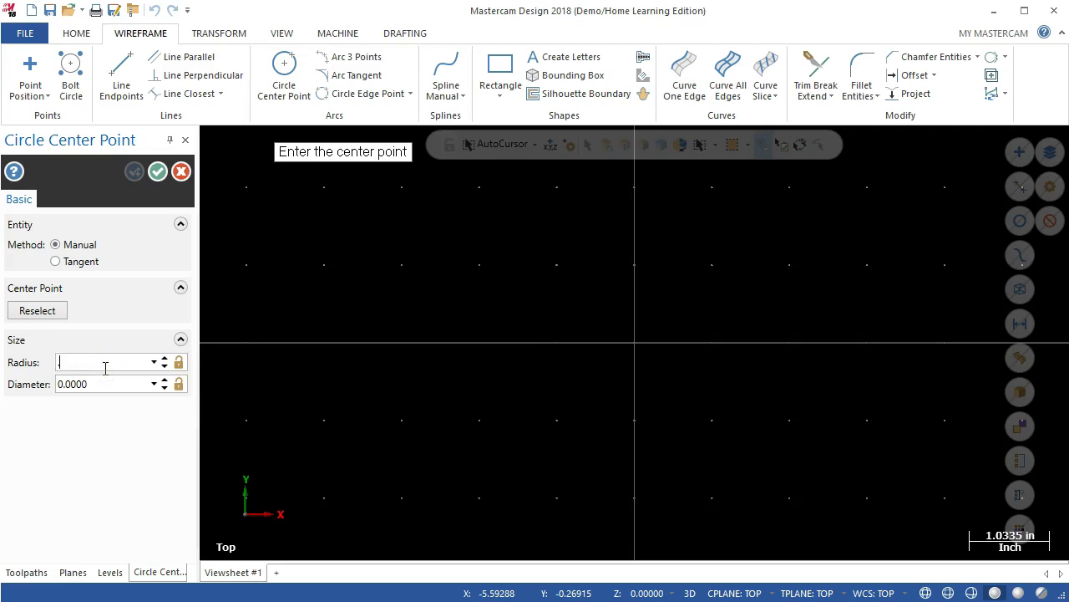
key(Return)
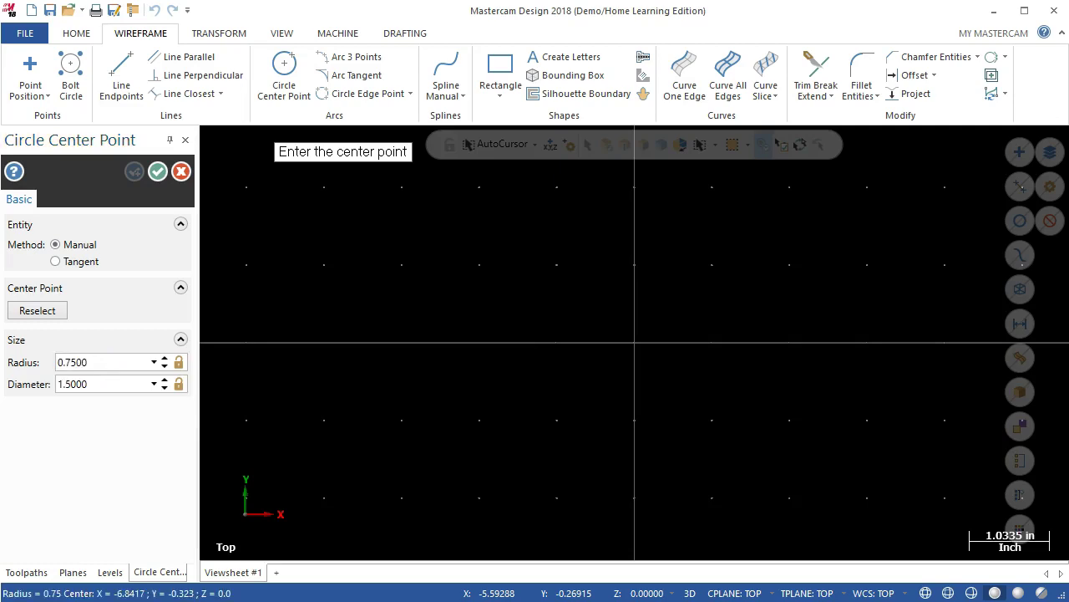
click(637, 347)
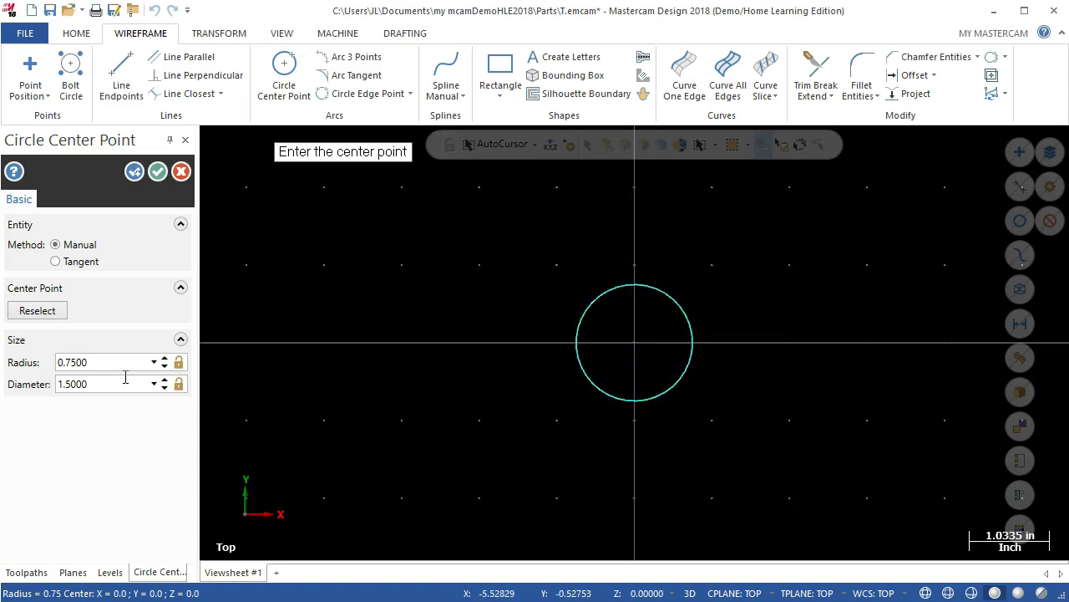
click(135, 172)
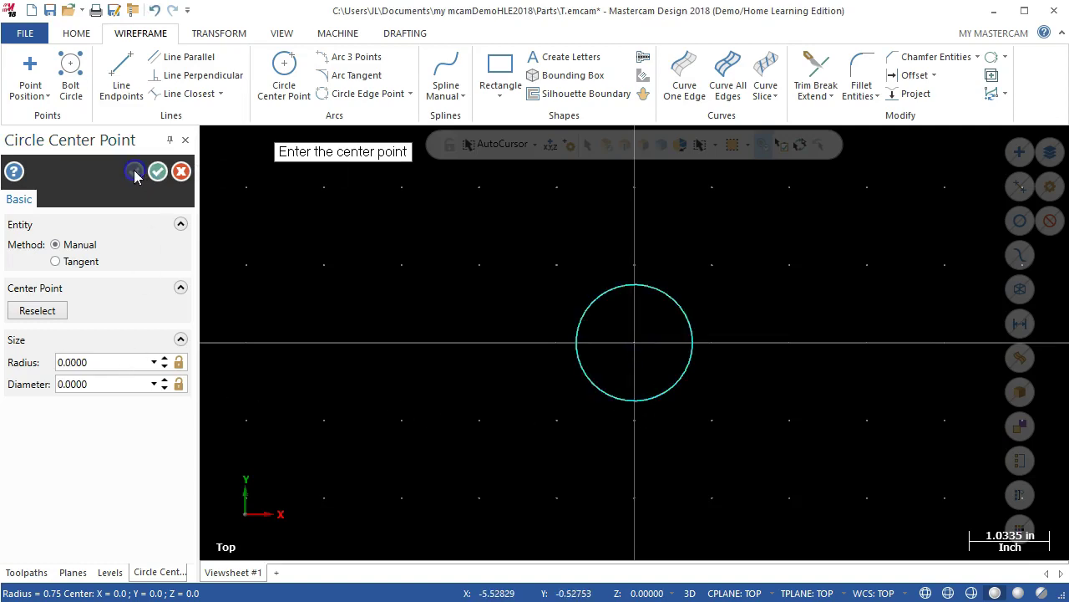
Draw a concentric circle of radius 1.125 in centered on the origin
click(101, 361)
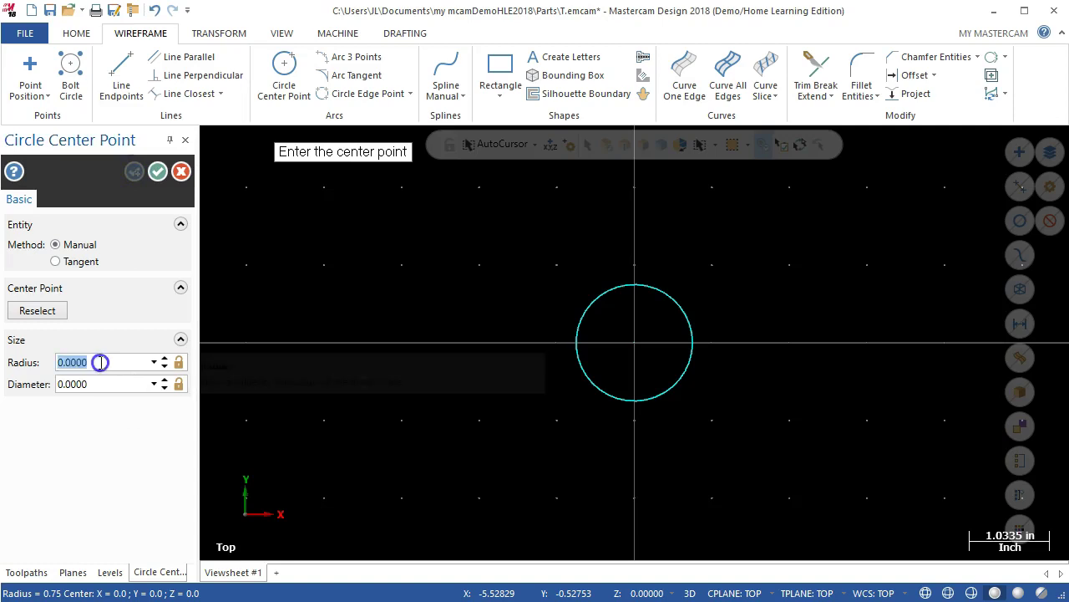
text(1.1)
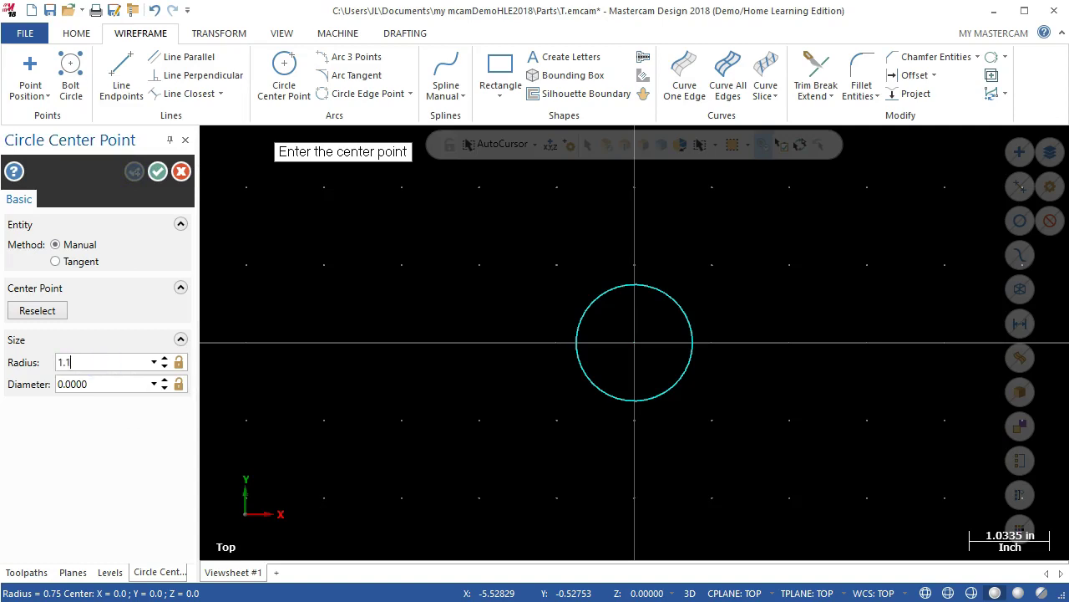
text(25)
key(Return)
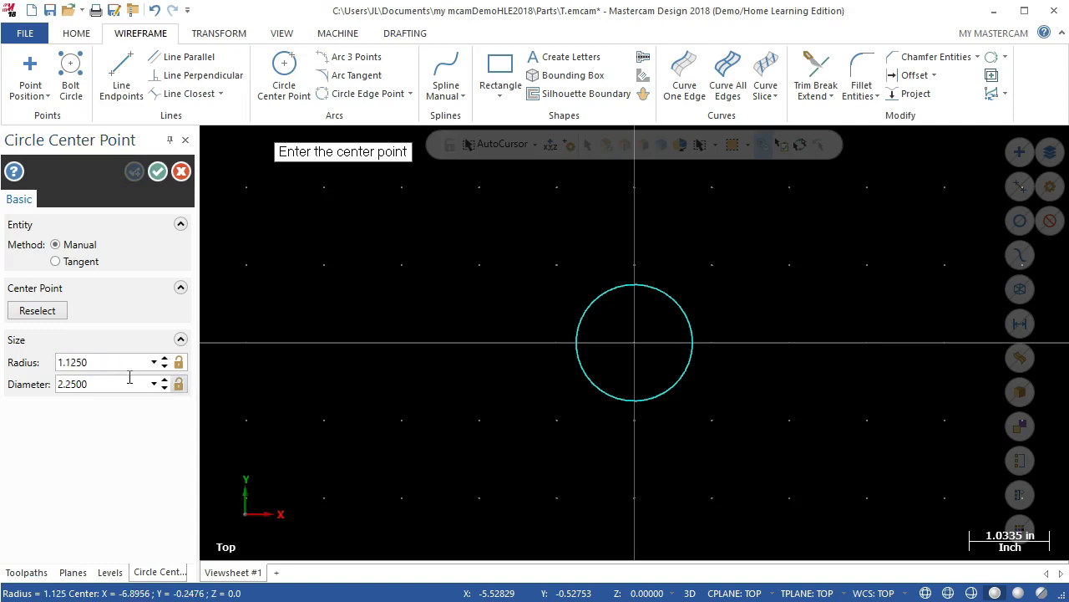
click(638, 354)
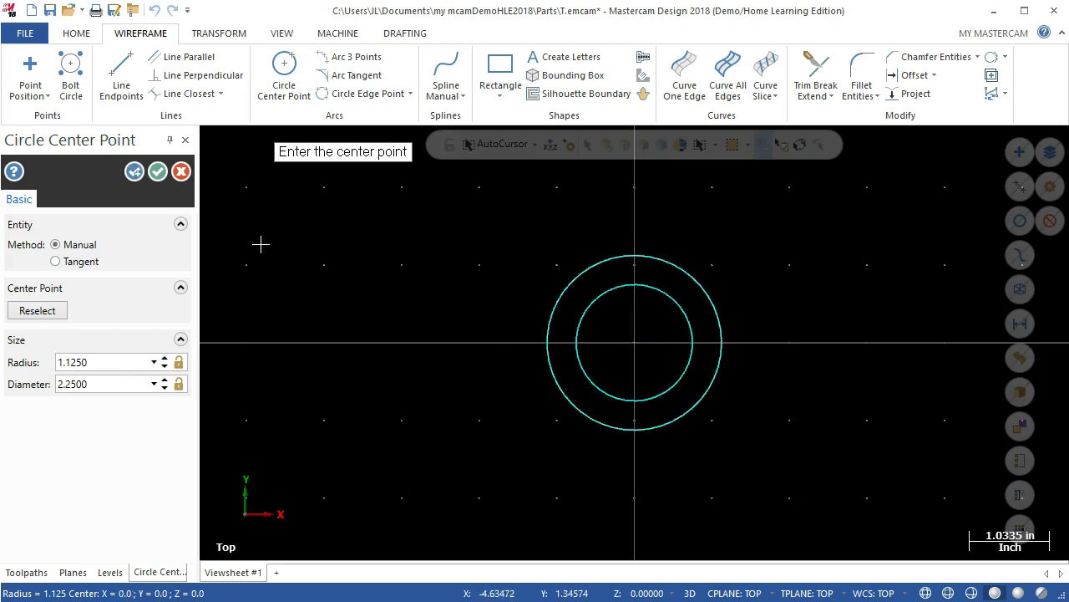
click(134, 171)
Draw a circle of diameter 0.75 in with its center at coordinates 4,0
scroll(237, 377, down, 2)
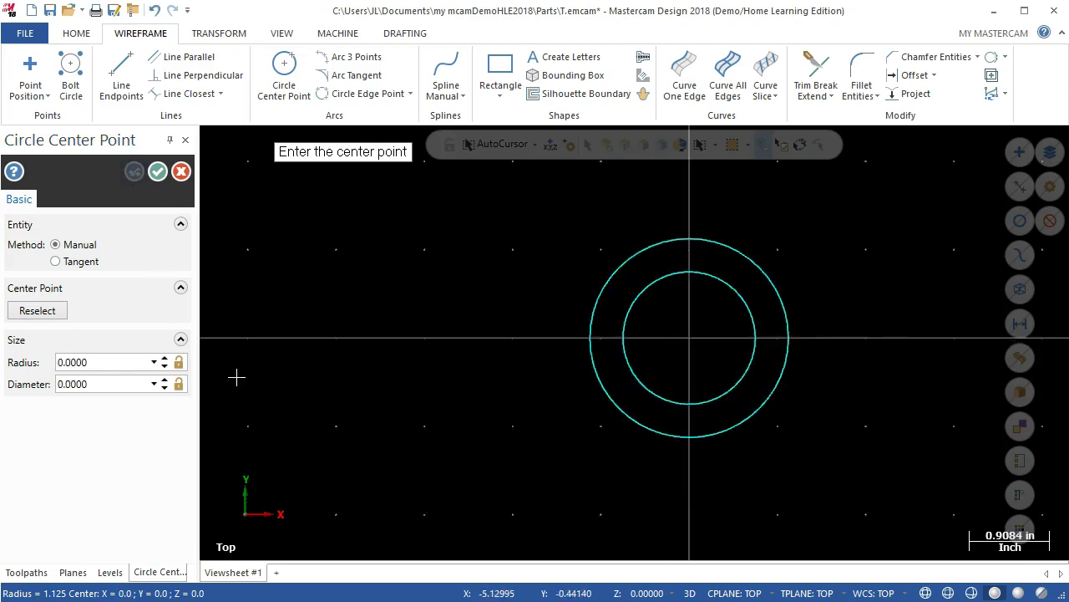
scroll(494, 313, down, 1)
scroll(866, 301, up, 3)
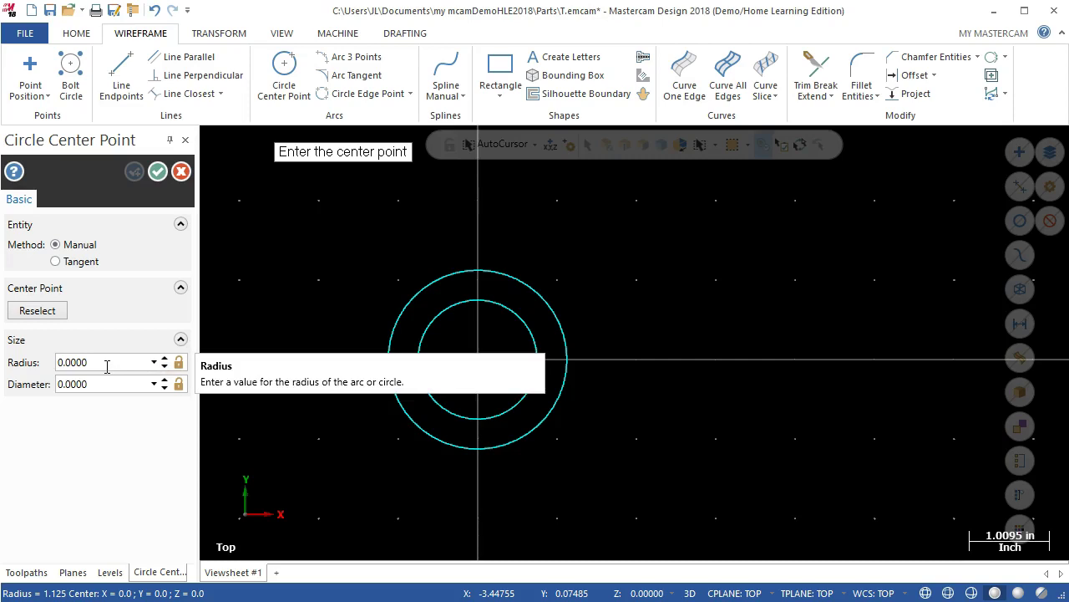
double_click(95, 383)
key(BackSpace)
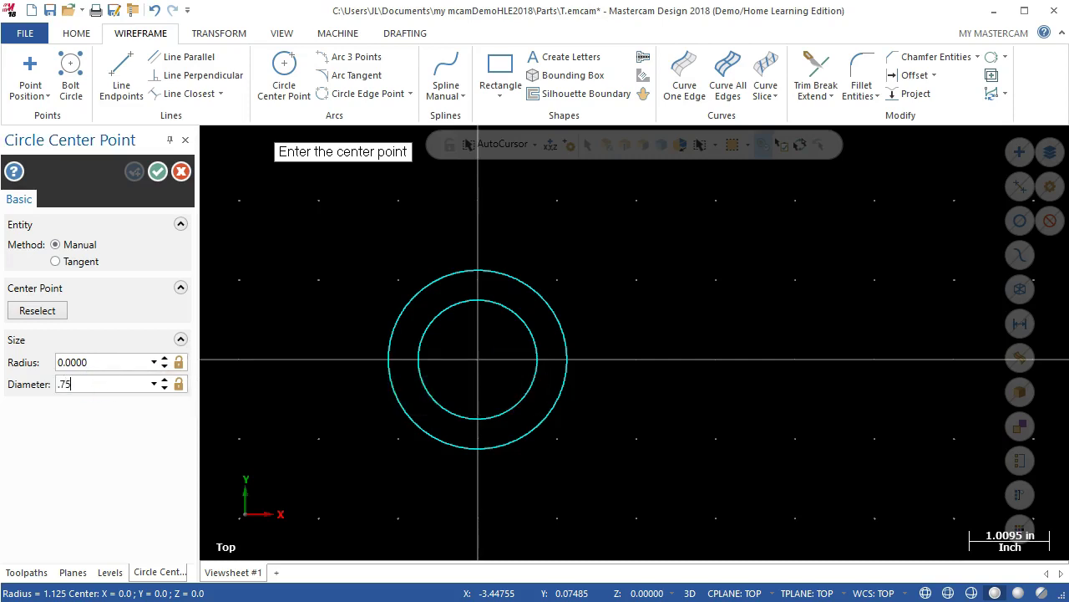
text(.75)
key(Return)
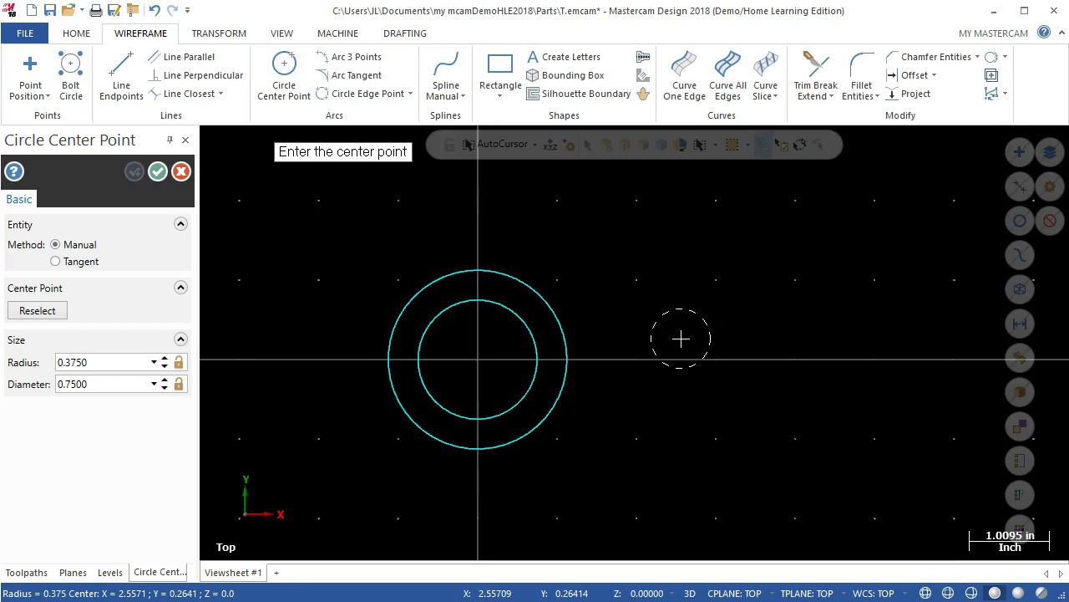
text(4)
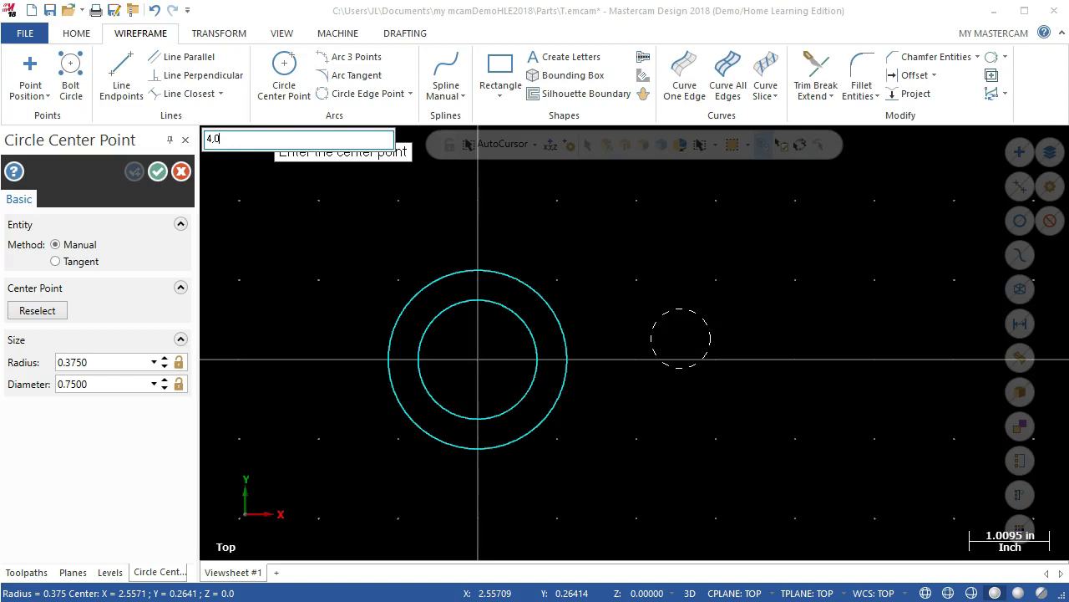
text(,0)
key(Return)
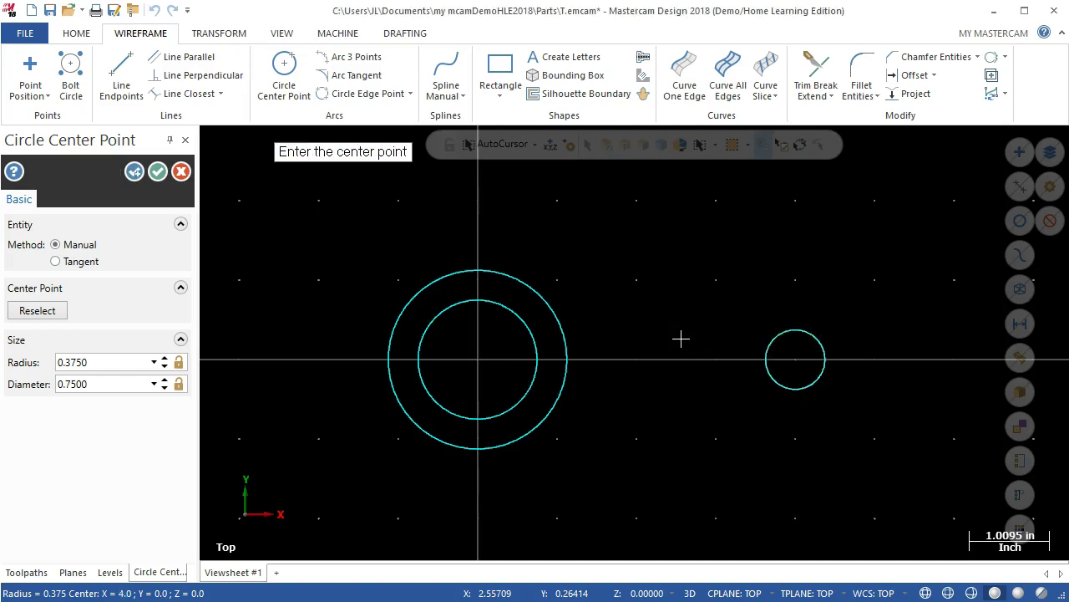
click(133, 171)
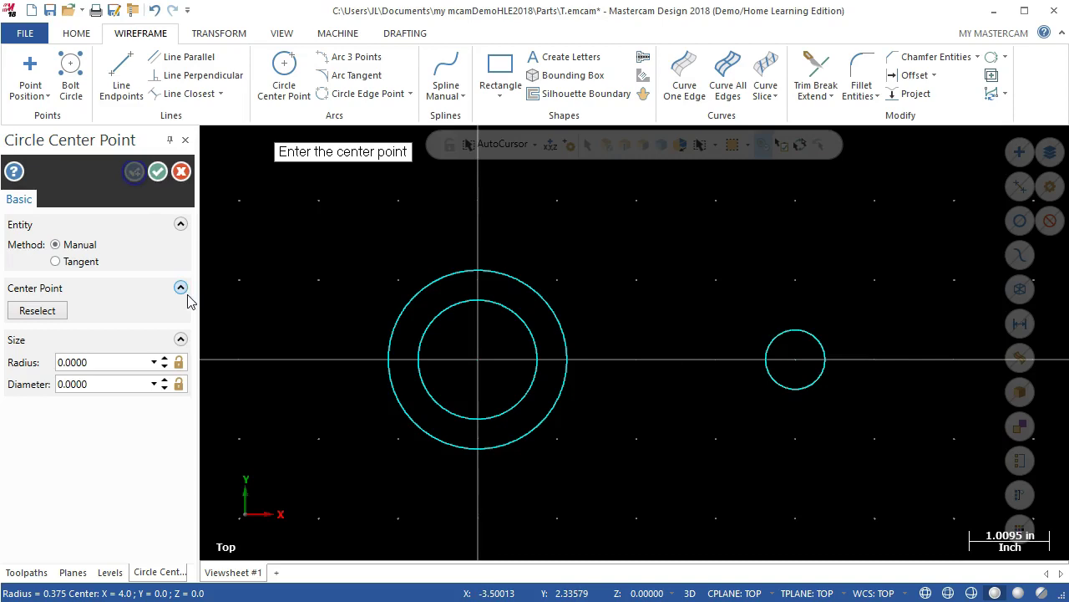
Draw a circle of radius 0.625 in concentric with the 0.75 in diameter circle and finish the circle command
click(107, 362)
text(.625)
key(Return)
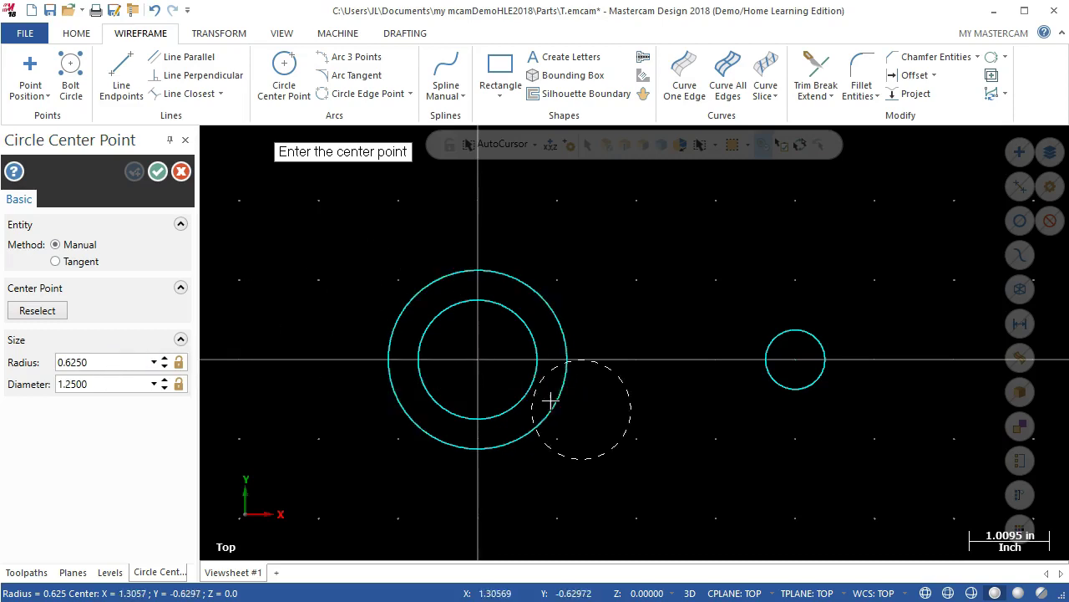
click(802, 362)
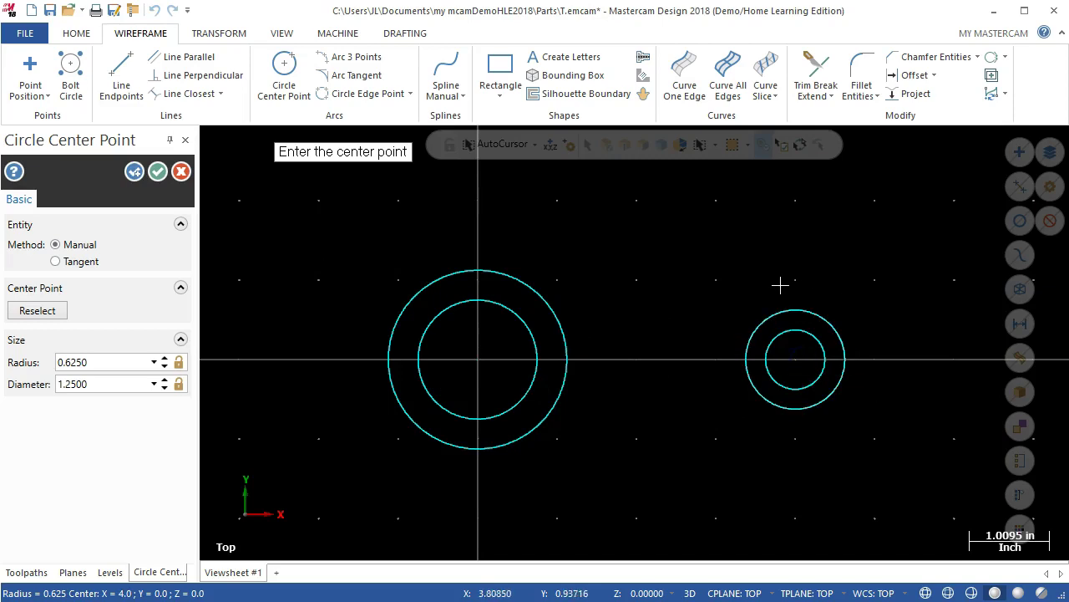
click(156, 172)
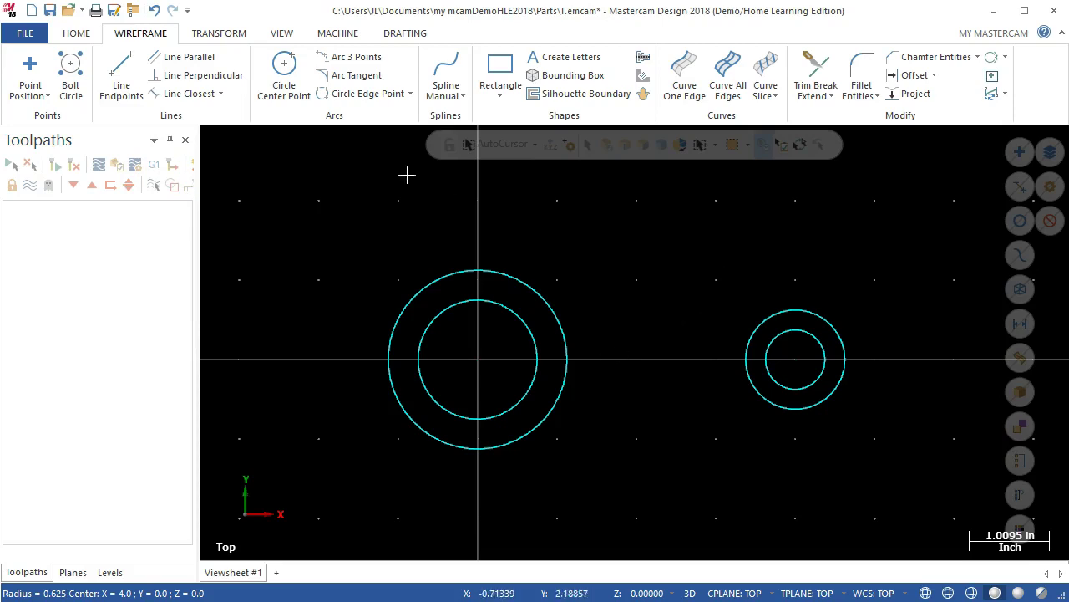
Draw a horizontal line along the X axis joining the facing quadrant points of the two outer circles
click(125, 73)
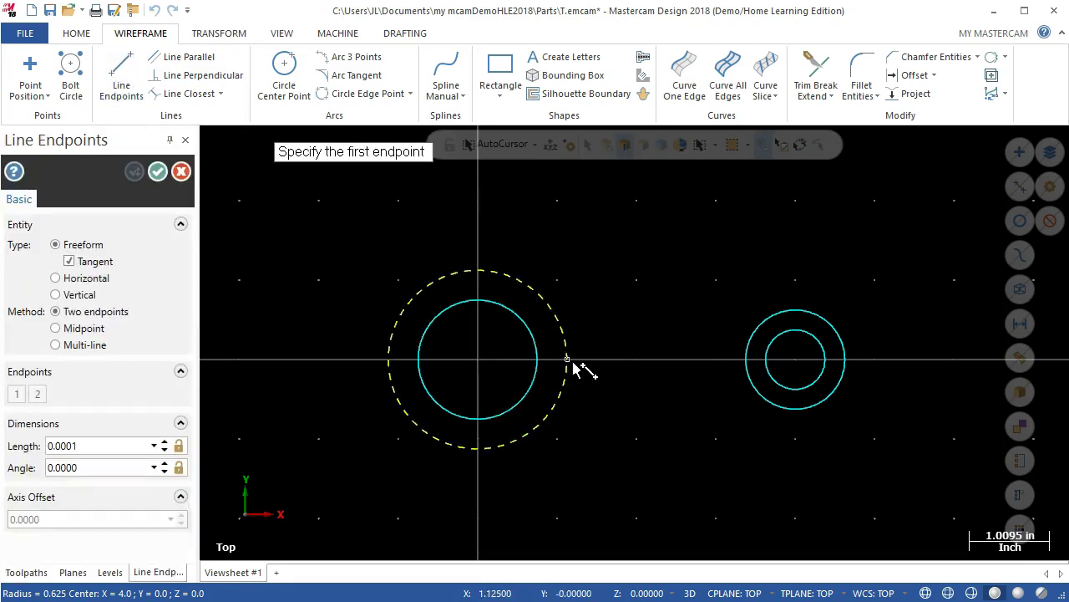
click(570, 361)
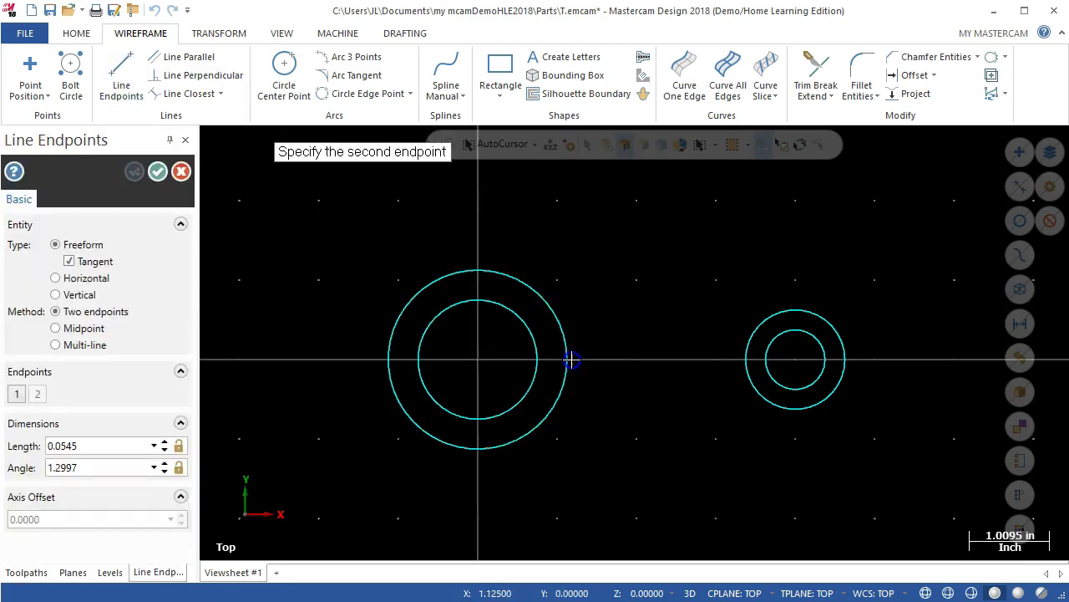
click(747, 361)
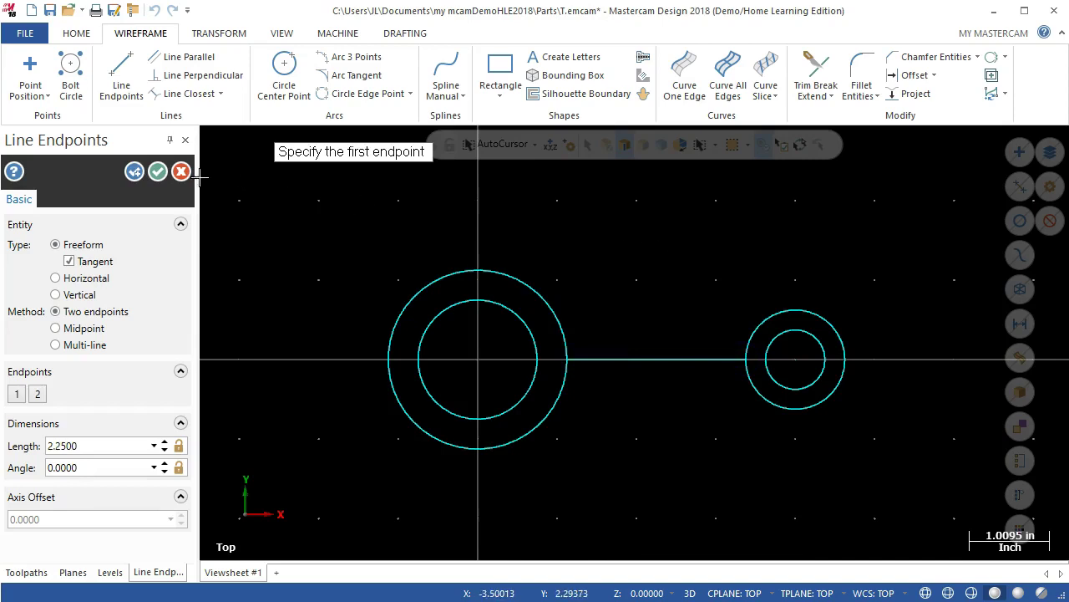
click(157, 171)
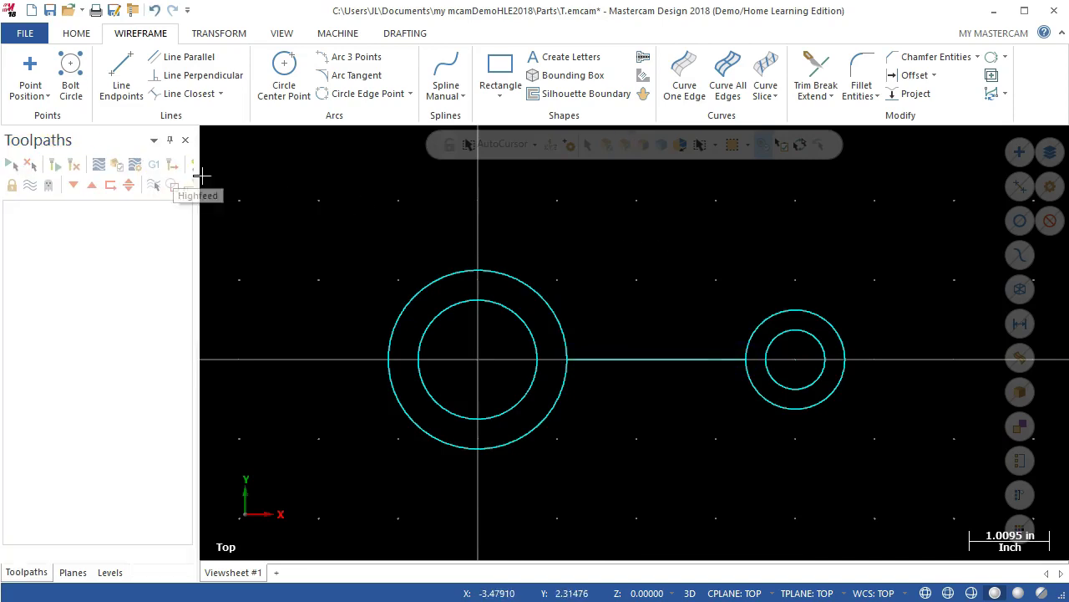
Translate the connecting line by 0.5 in in Y, using the Move method
click(211, 40)
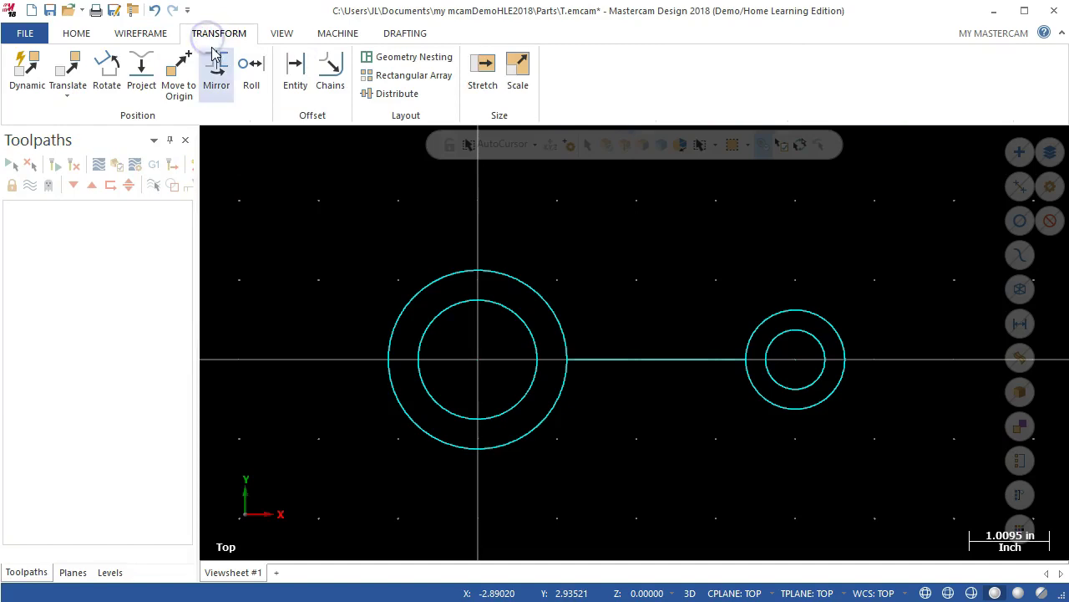
click(615, 361)
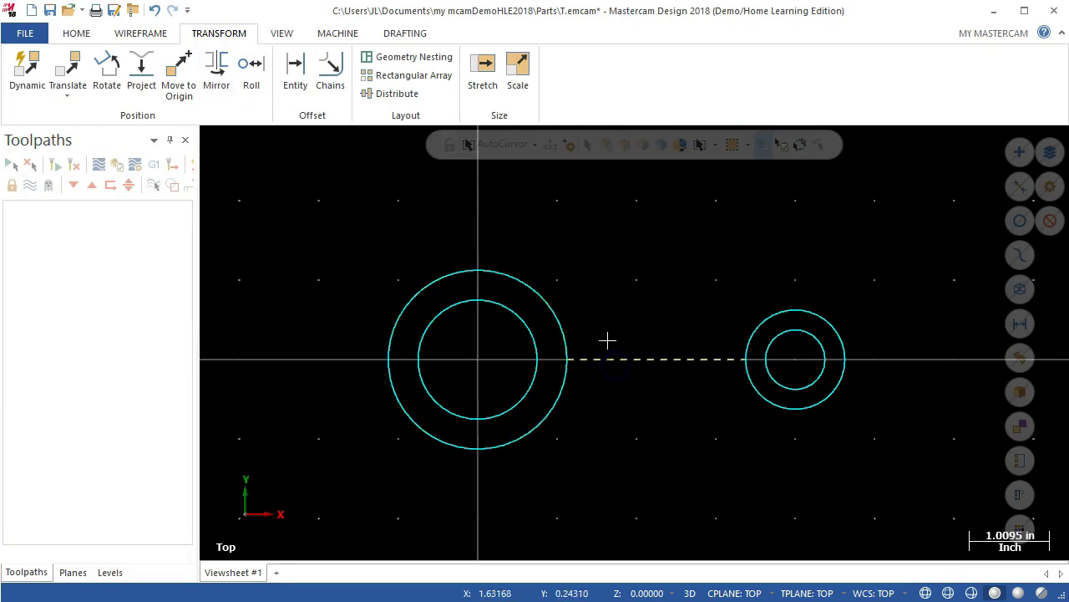
click(57, 73)
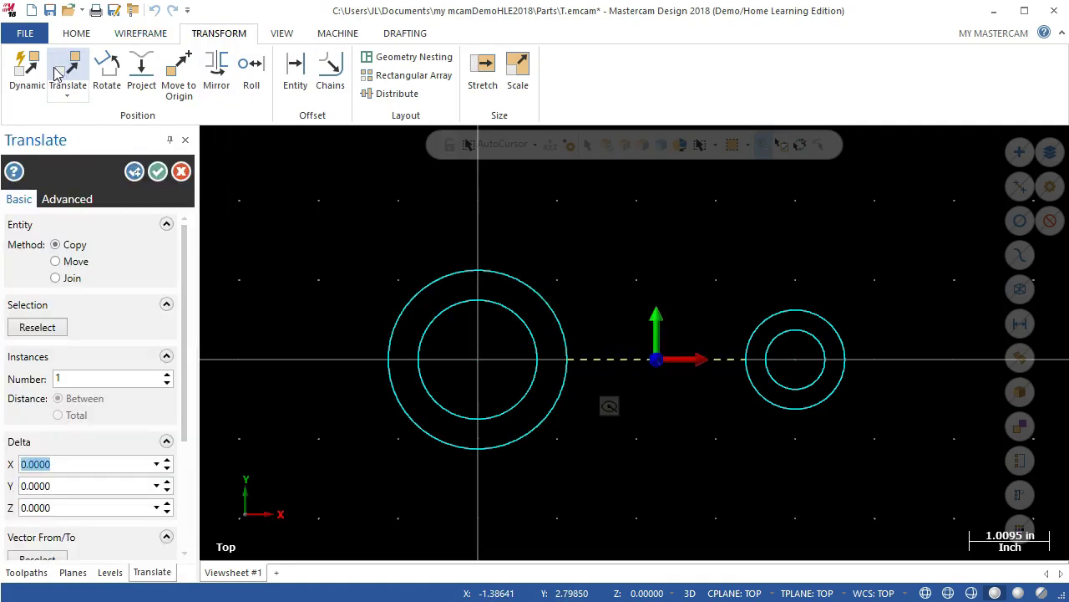
click(75, 262)
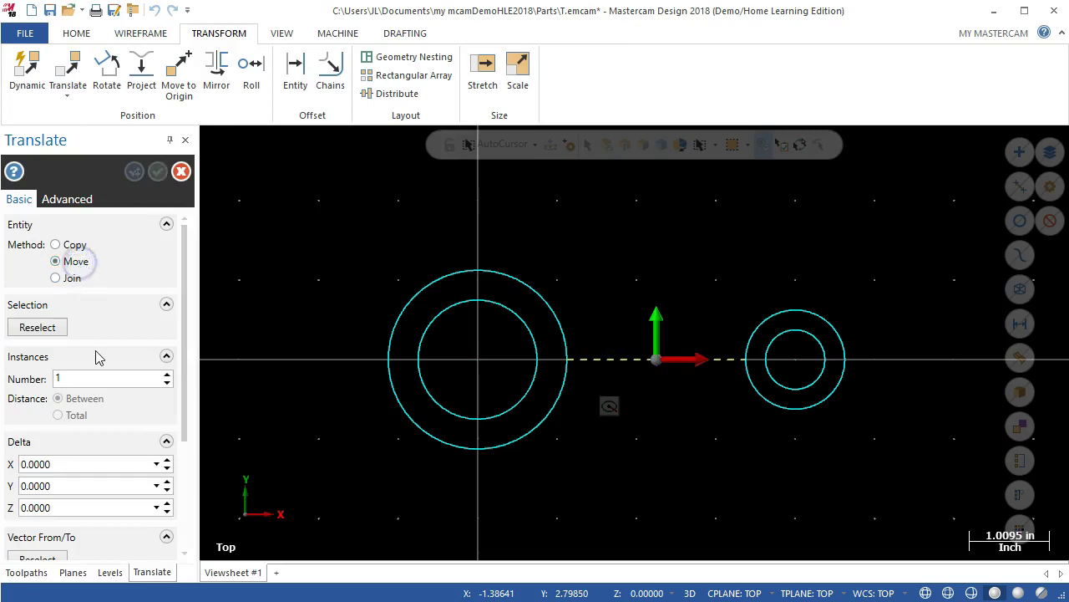
double_click(91, 379)
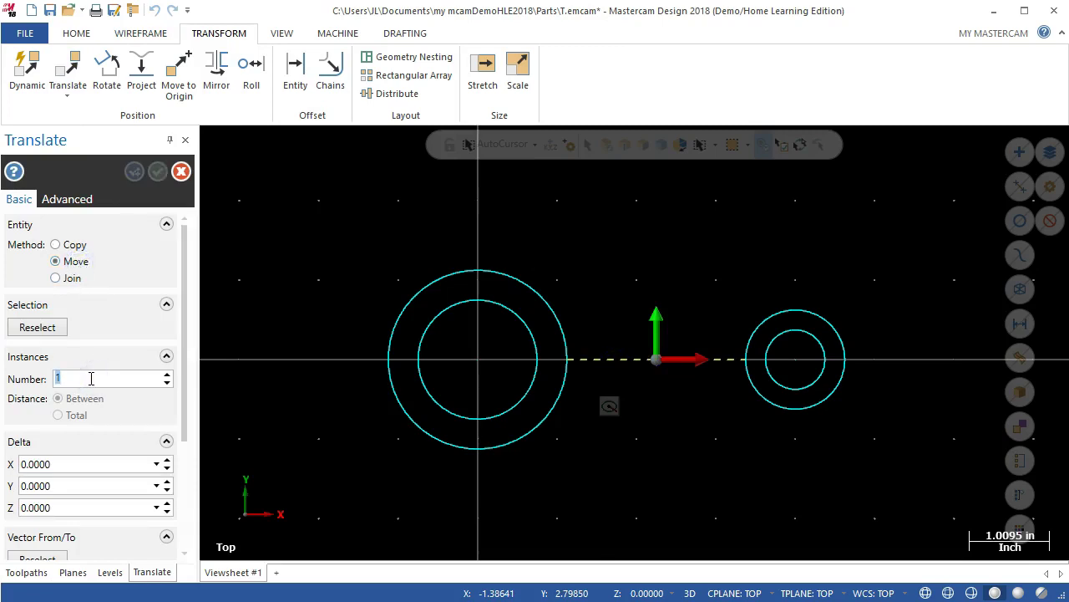
double_click(81, 486)
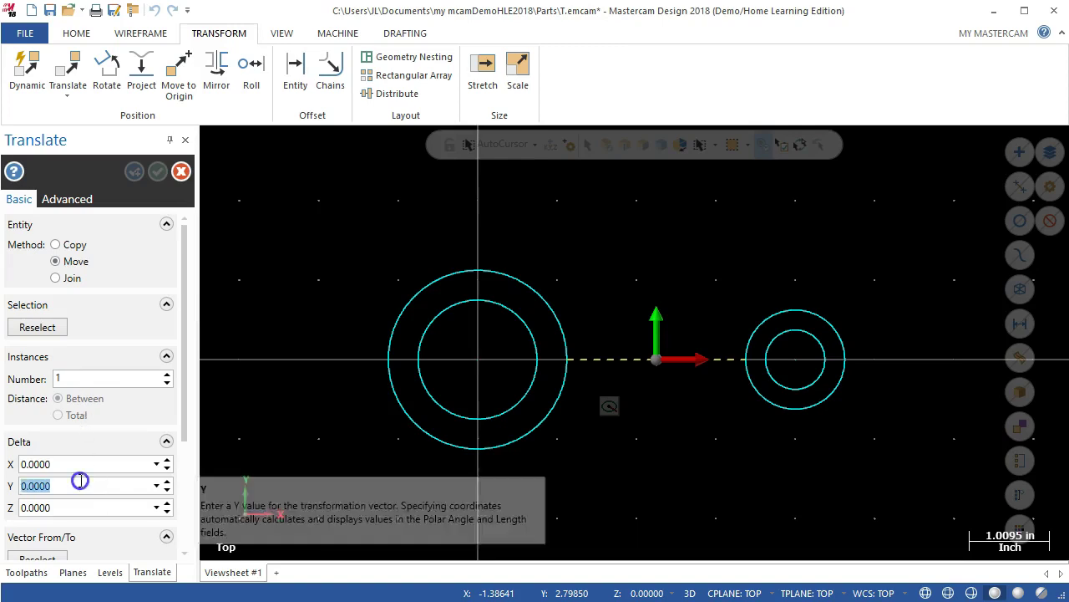
key(BackSpace)
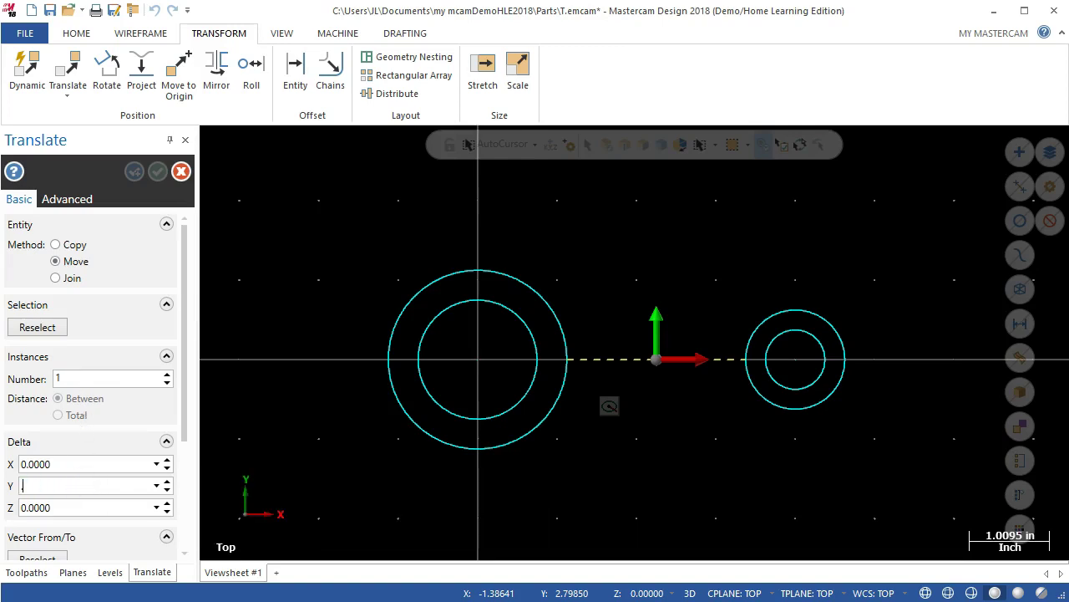
text(.5)
key(Return)
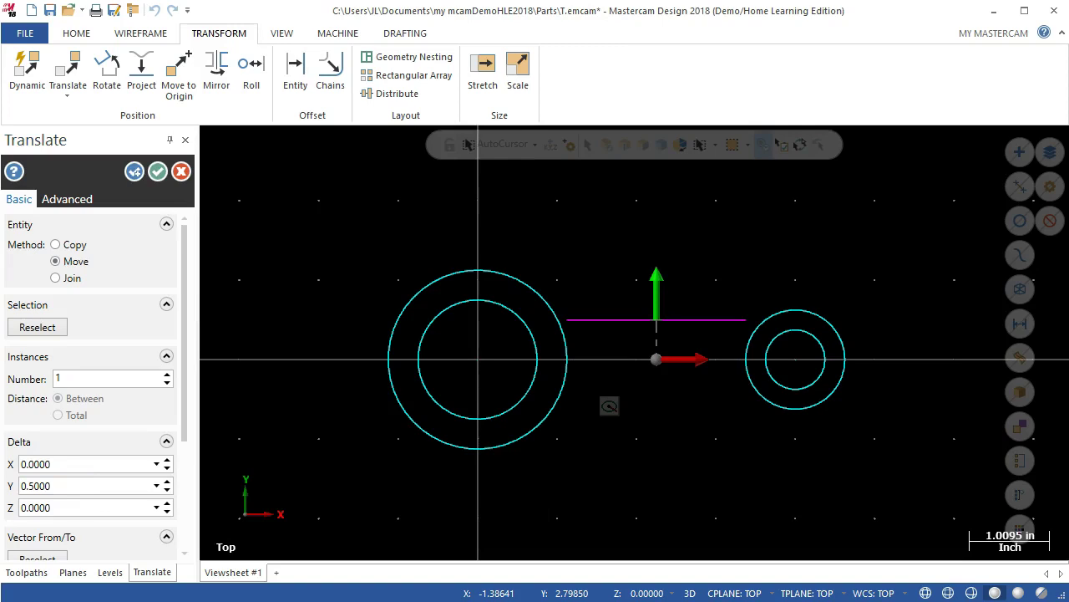
click(157, 170)
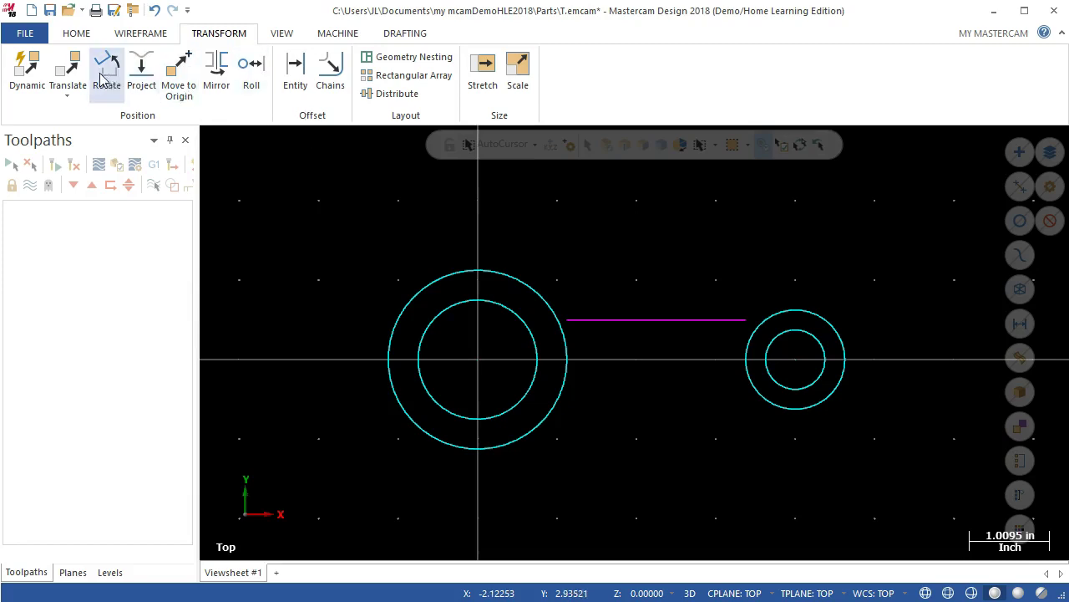
Mirror the offset horizontal line about the X axis at 0, using the Copy method
click(216, 79)
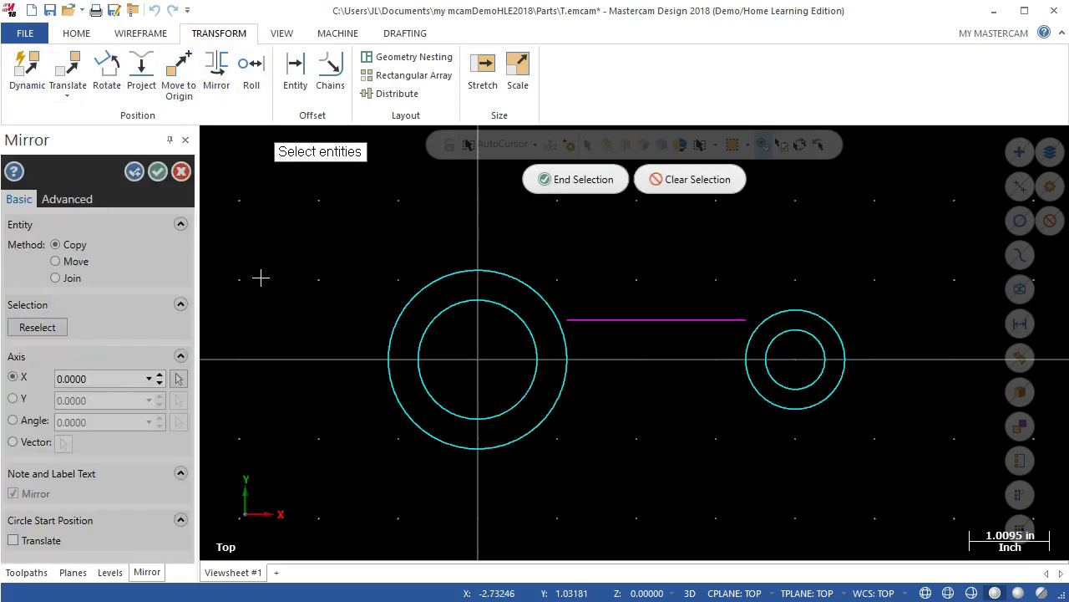
click(625, 317)
click(585, 180)
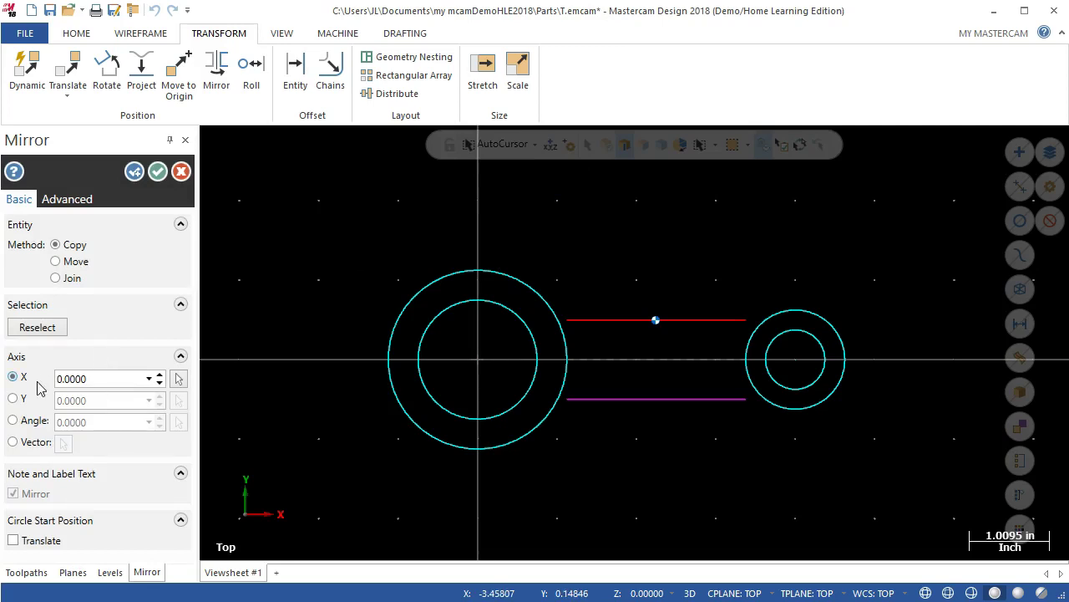
click(158, 172)
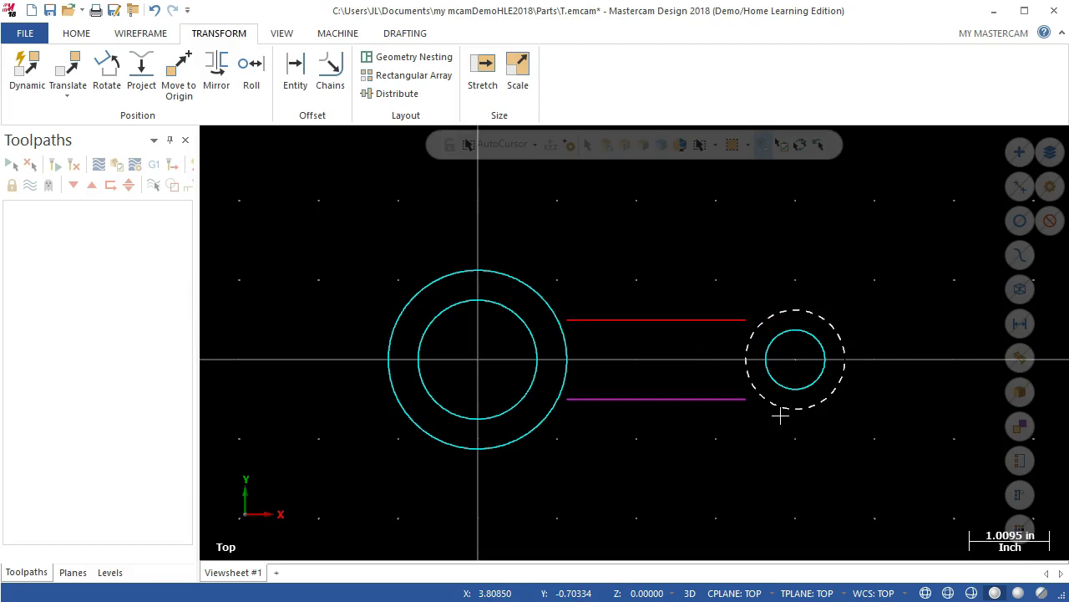
Clear the transform result colors from the two horizontal lines
click(650, 240)
right_click(558, 250)
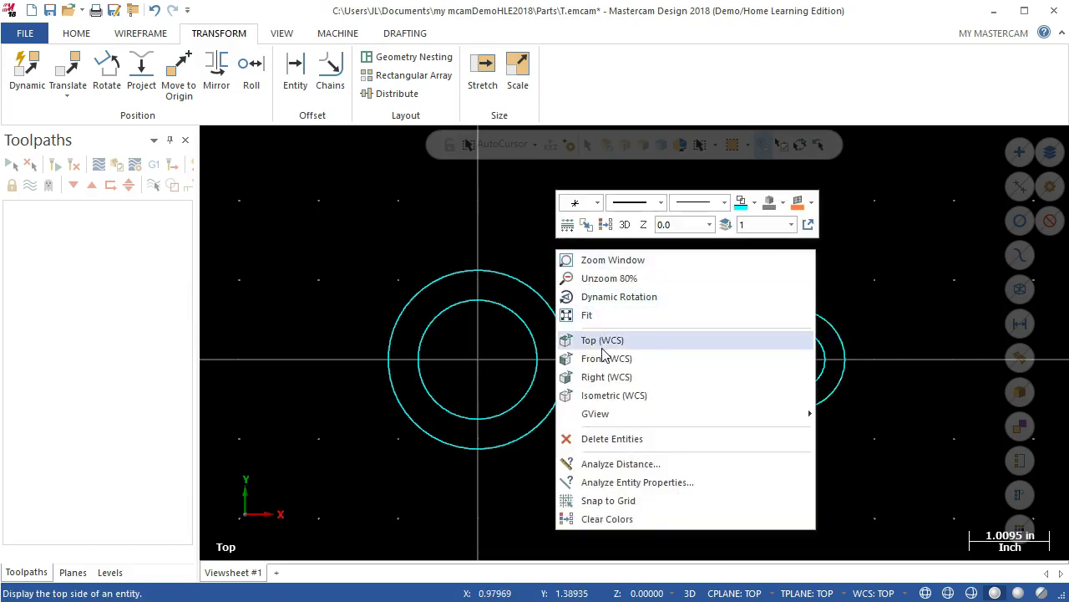
click(588, 520)
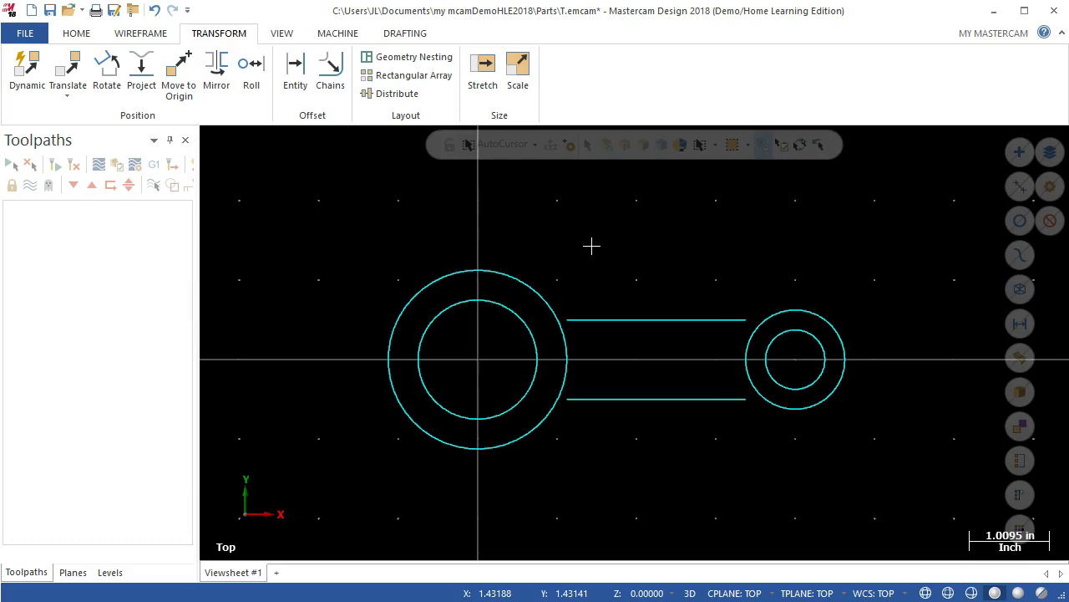
Draw a freeform line tangent to the lower side of the large outer circle at 30 degrees, about 1.31 in long, crossing the lower horizontal line
click(138, 37)
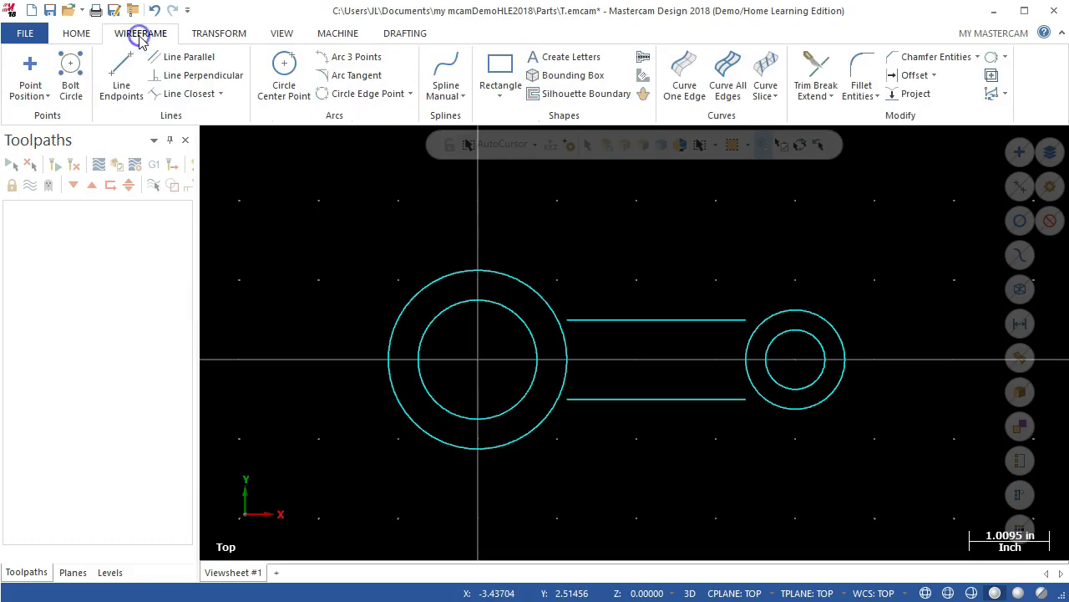
click(125, 76)
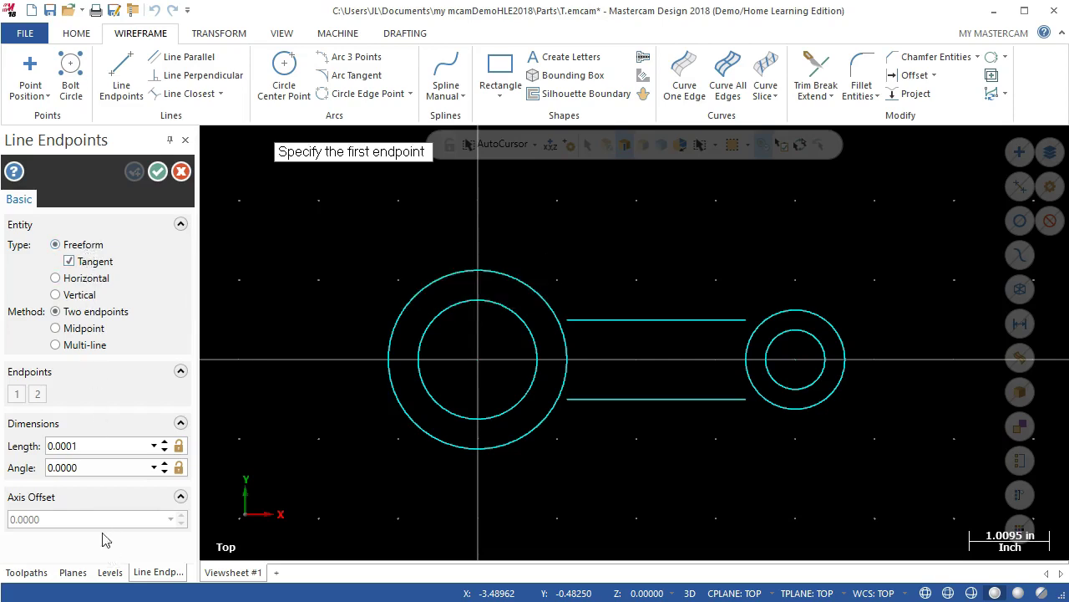
double_click(90, 468)
text(30)
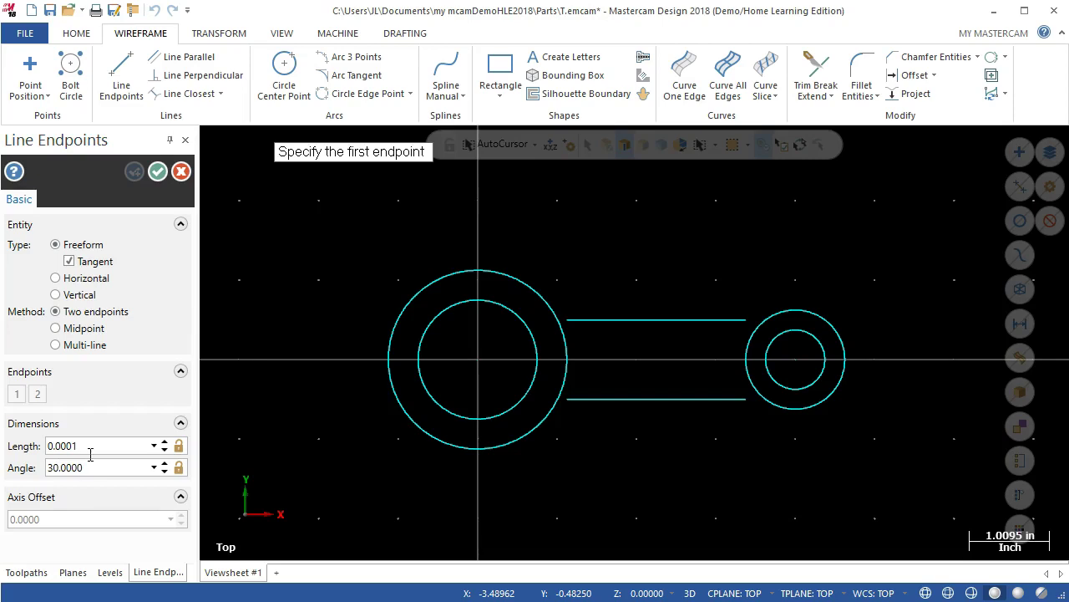
click(518, 440)
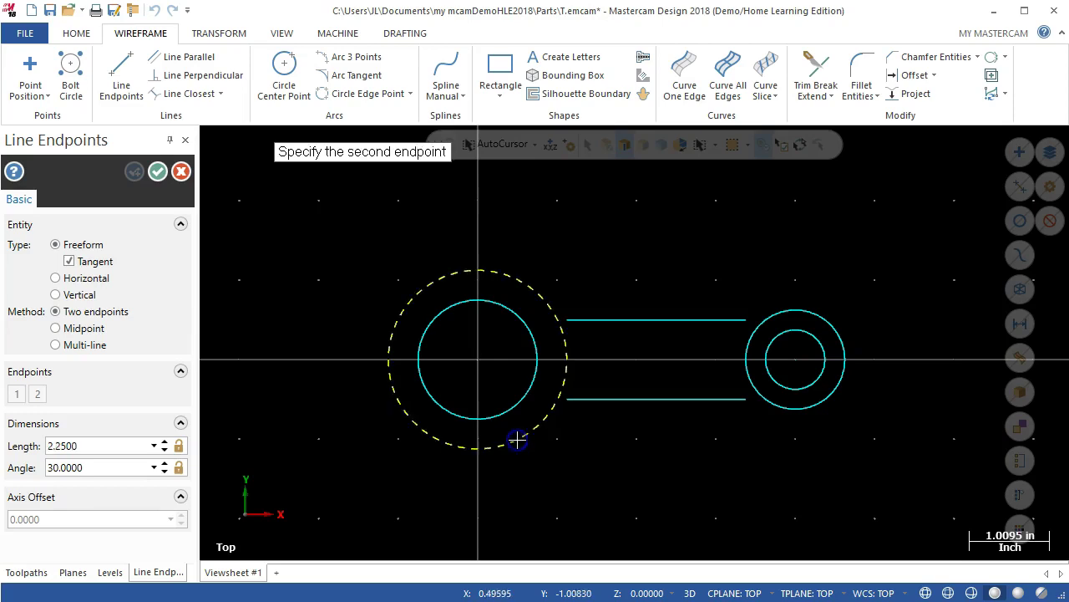
click(612, 402)
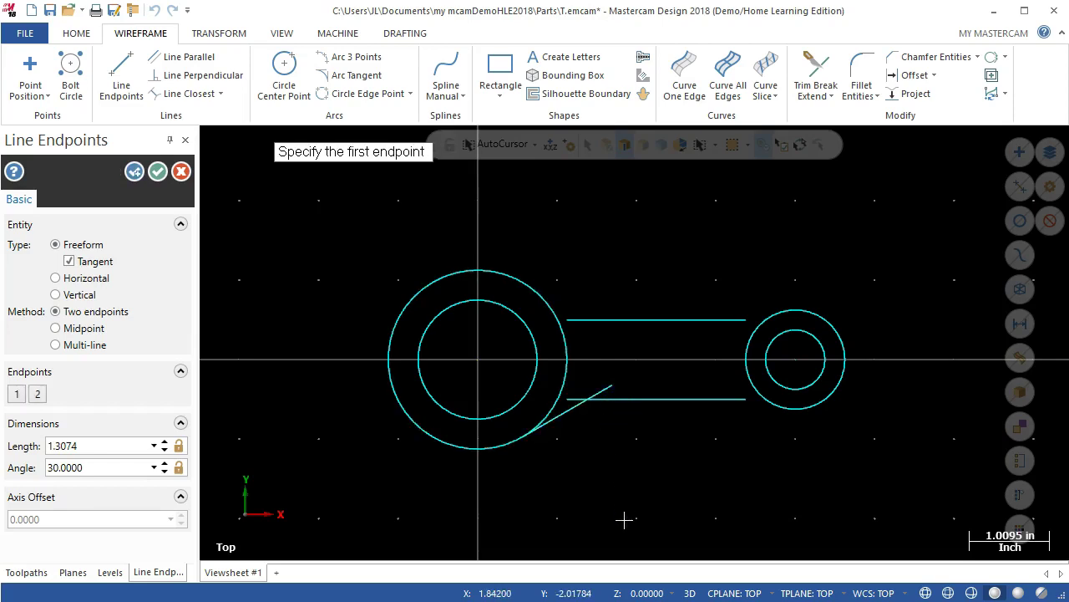
click(132, 176)
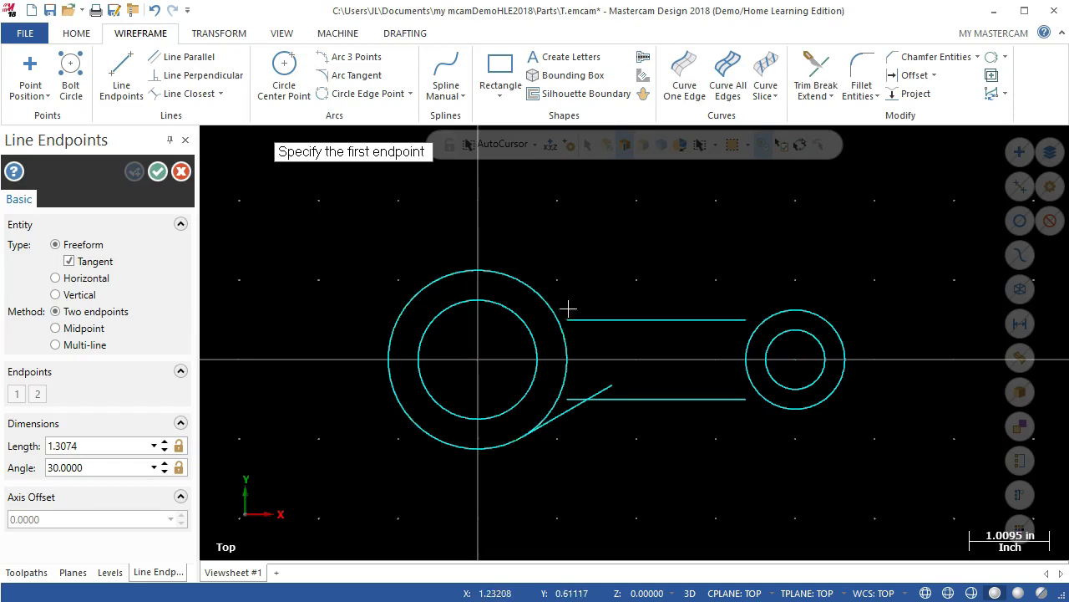
Draw a line about 1.29 in long at 330 degrees, tangent to the upper side of the large outer circle, and finish the line command
click(118, 468)
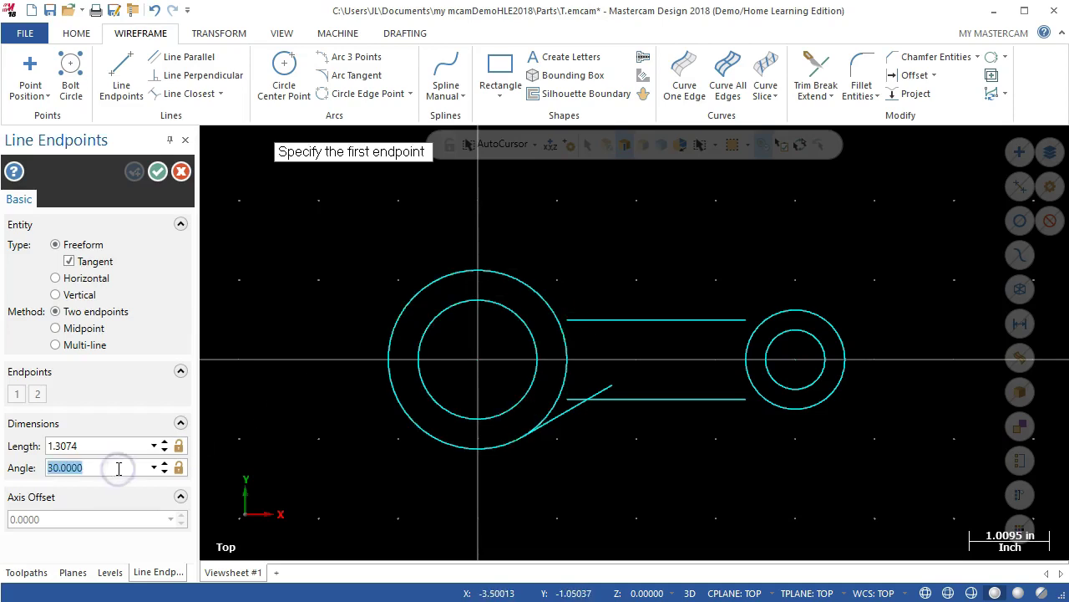
text(33)
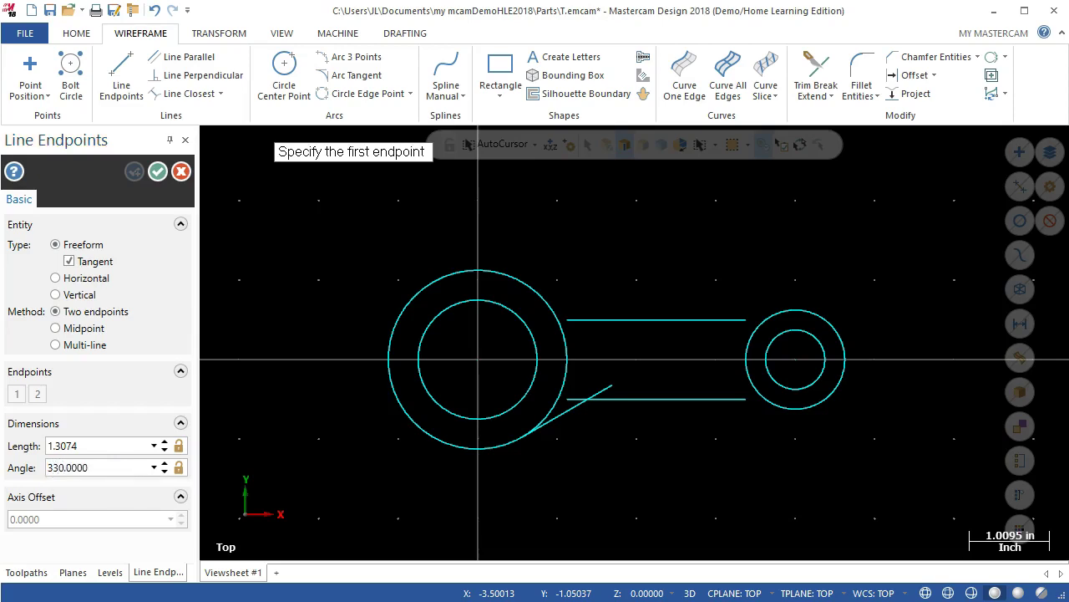
click(504, 277)
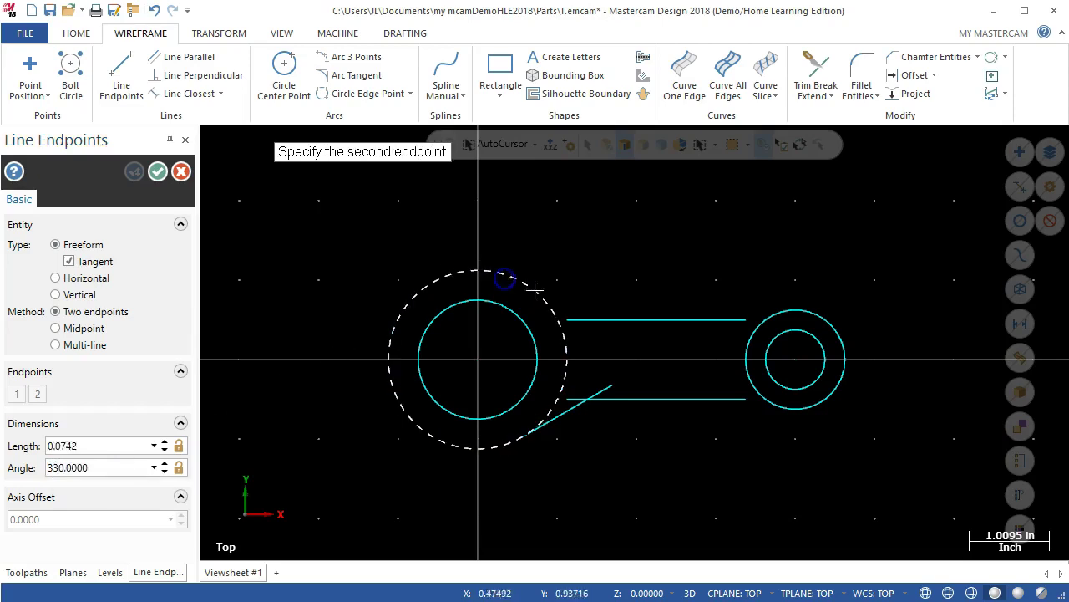
click(606, 333)
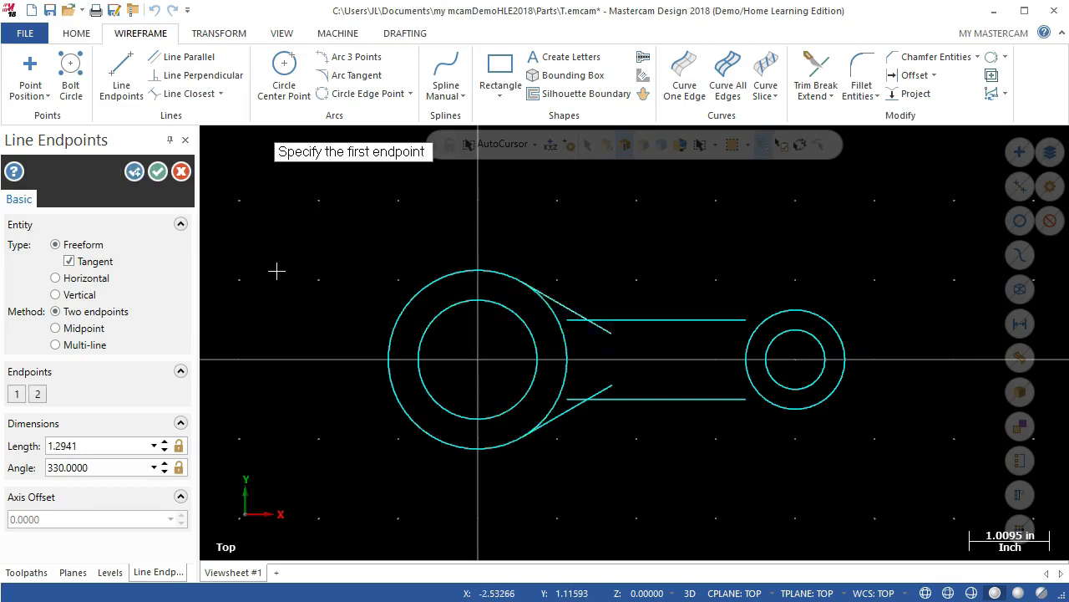
click(158, 171)
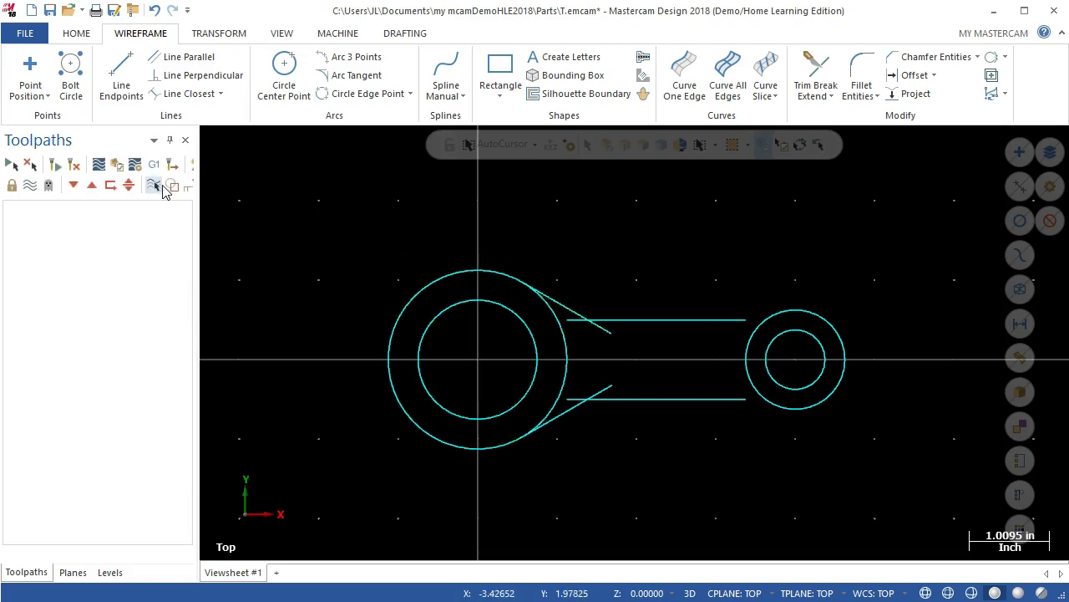
Draw a horizontal line with its length locked at 1.125 in, from the large outer circle's upper quadrant point in the negative X direction
click(122, 77)
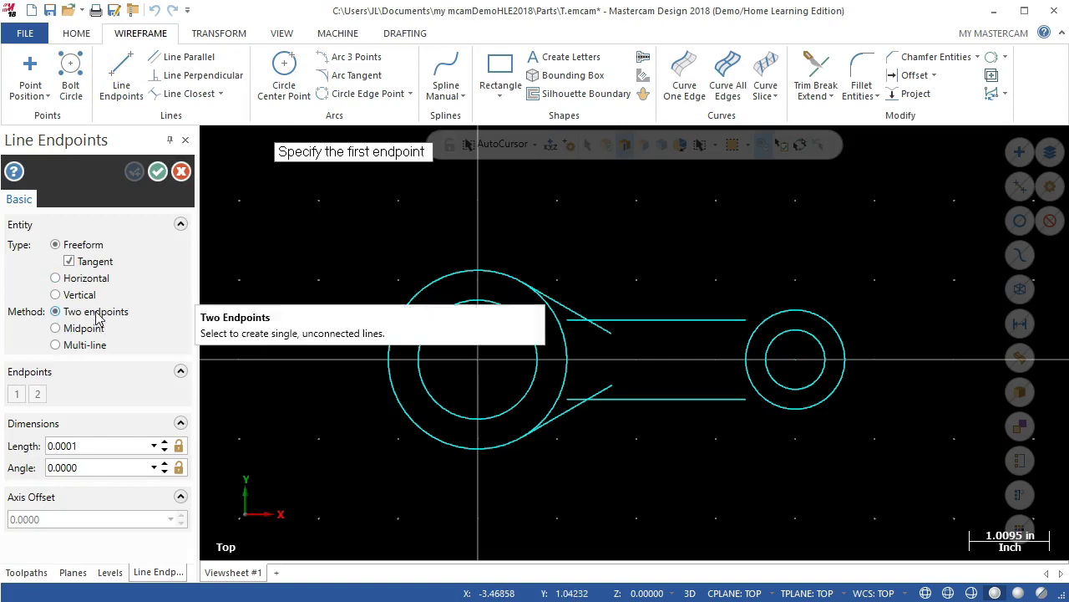
click(55, 278)
click(100, 445)
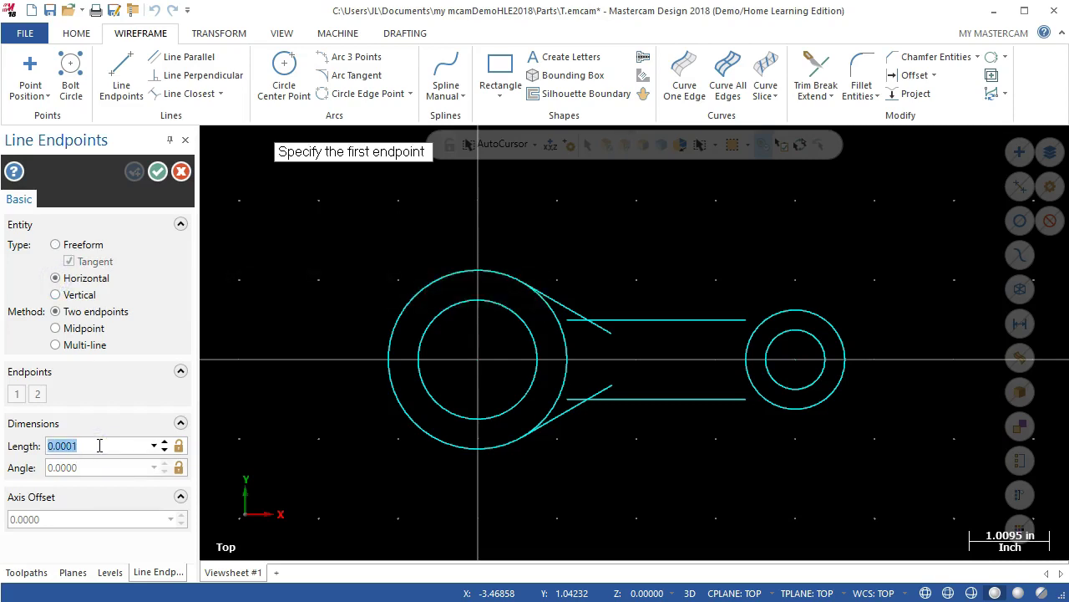
text(1.1250)
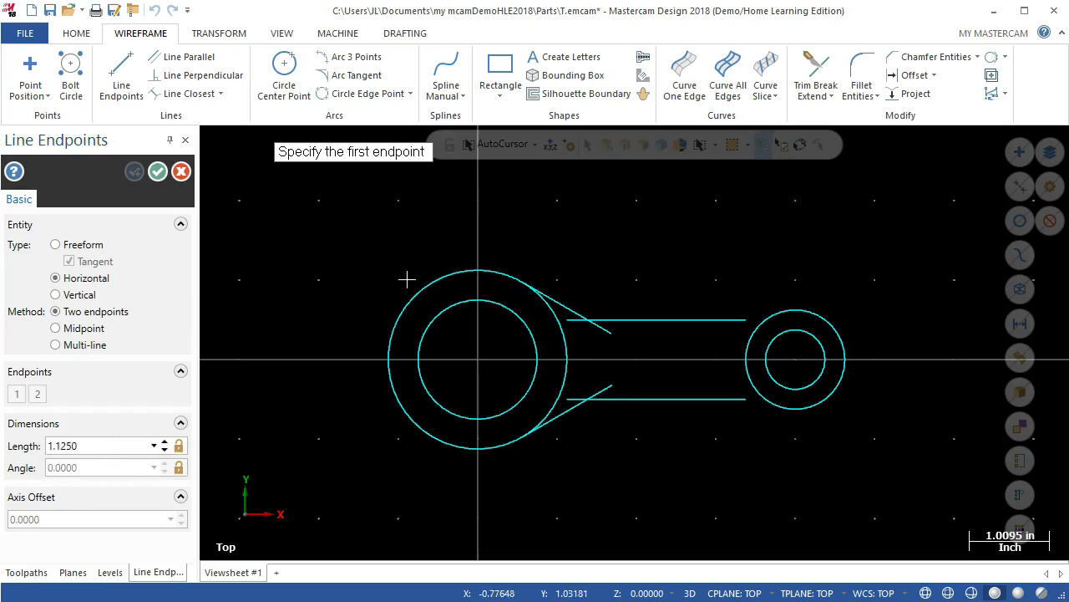
click(477, 272)
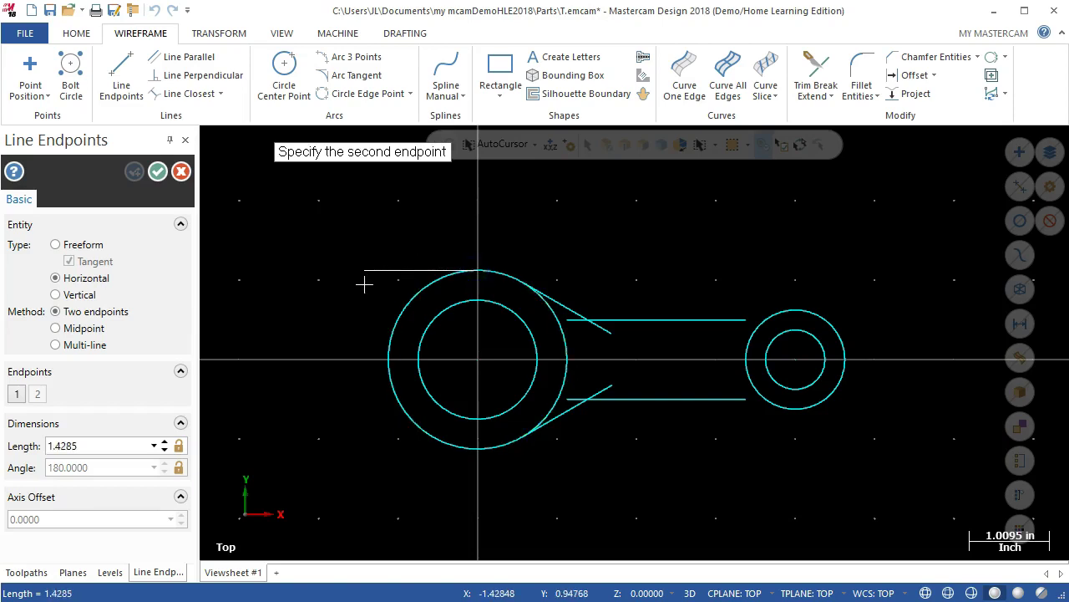
click(100, 445)
text(1.1)
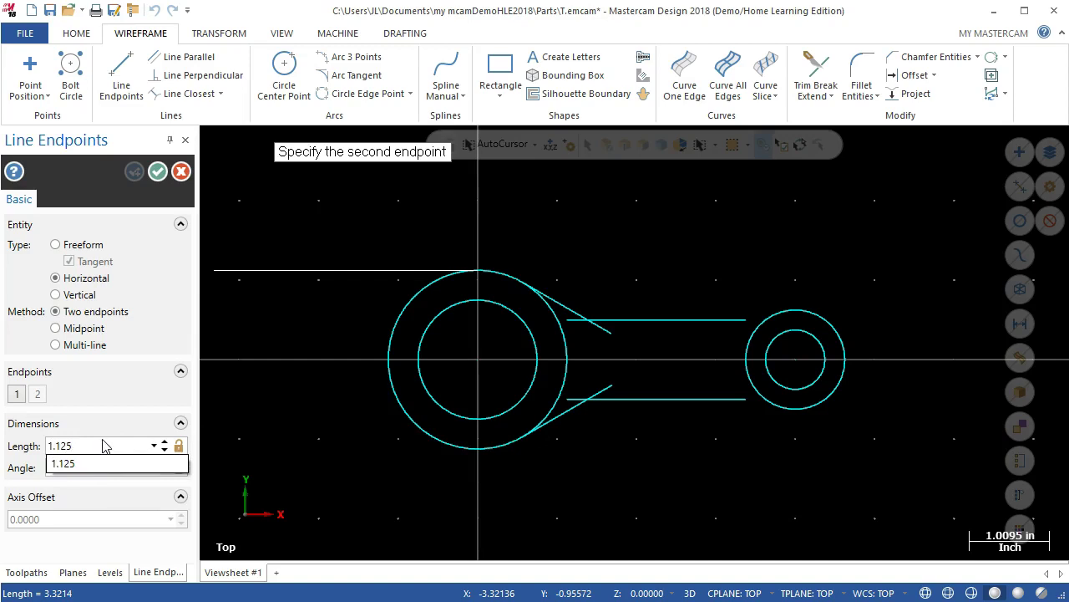
key(Return)
click(178, 446)
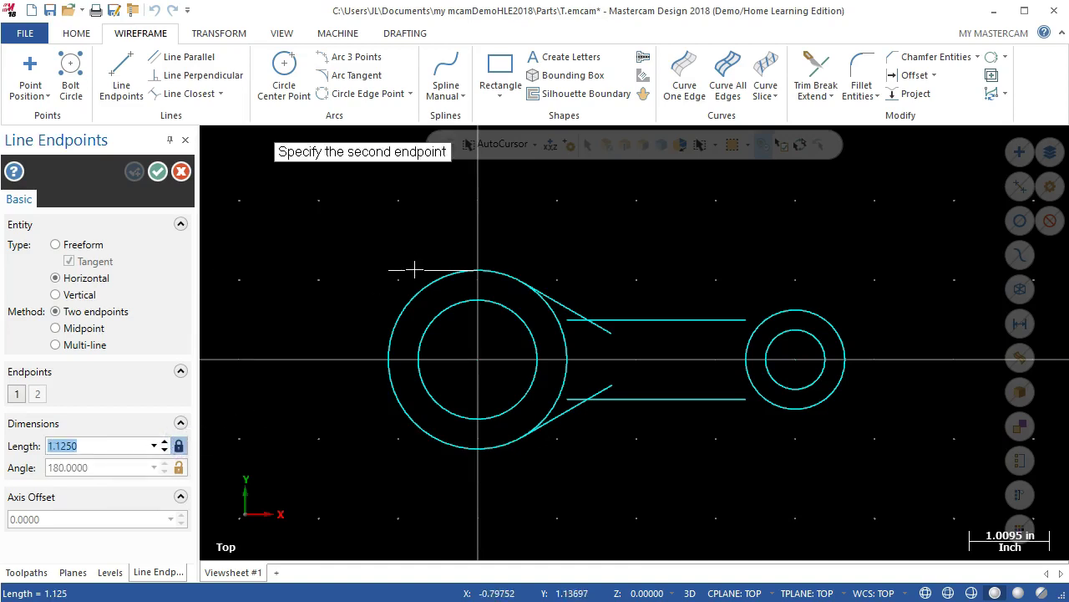
click(386, 271)
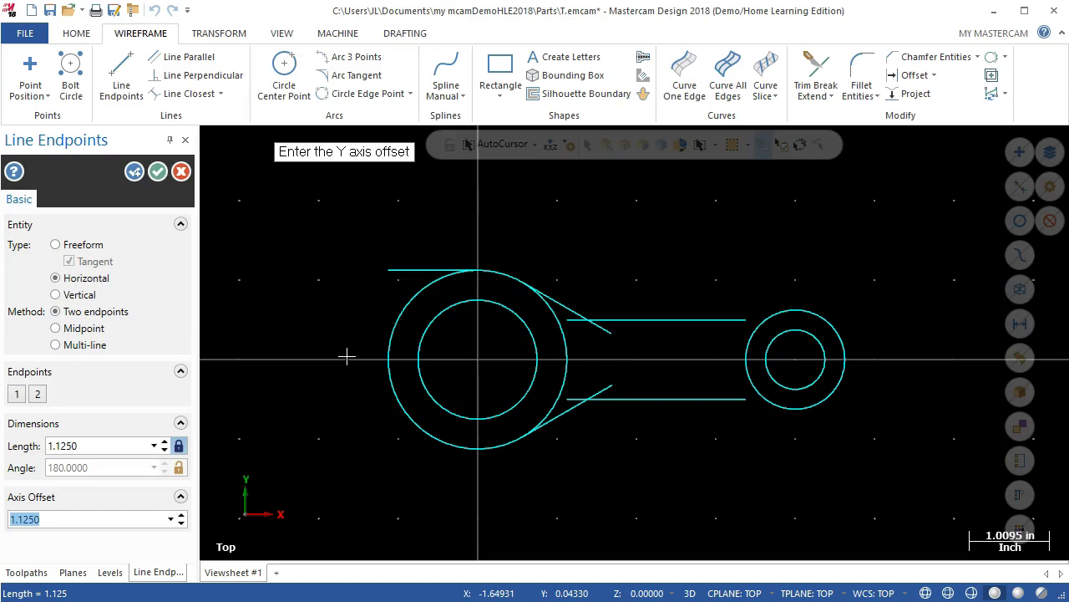
click(134, 171)
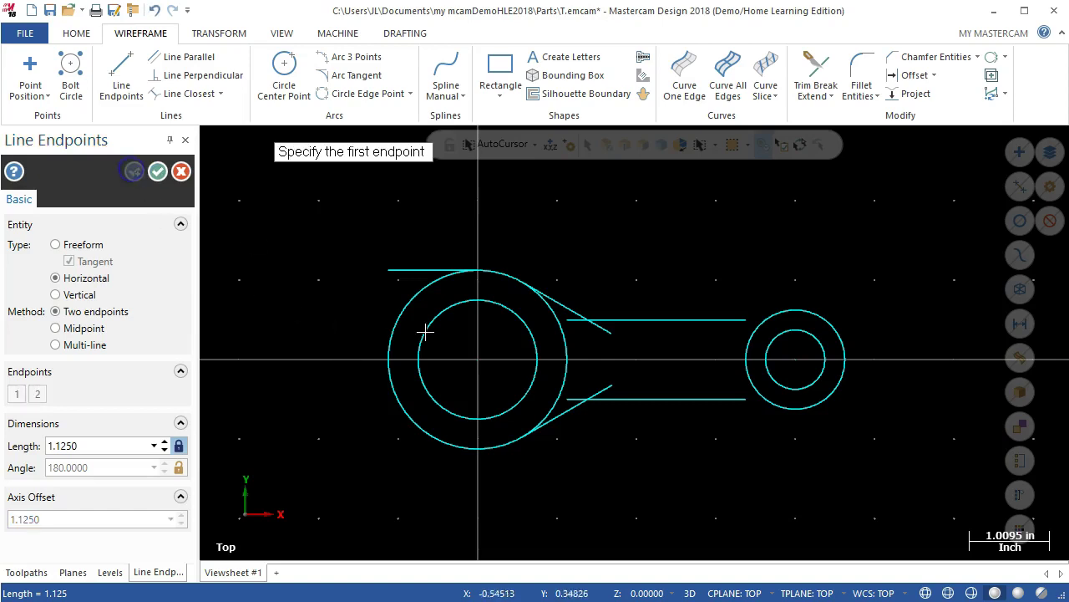
Draw 1.125 in horizontal lines in the negative X direction from the upper and lower quadrant points of the large inner circle
click(485, 307)
click(373, 302)
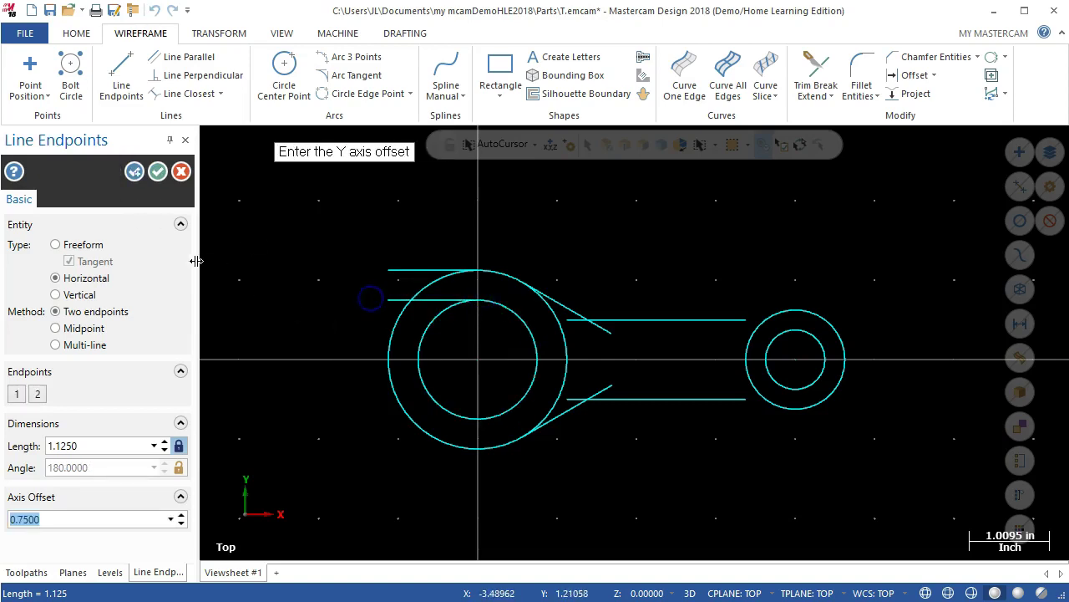
click(145, 171)
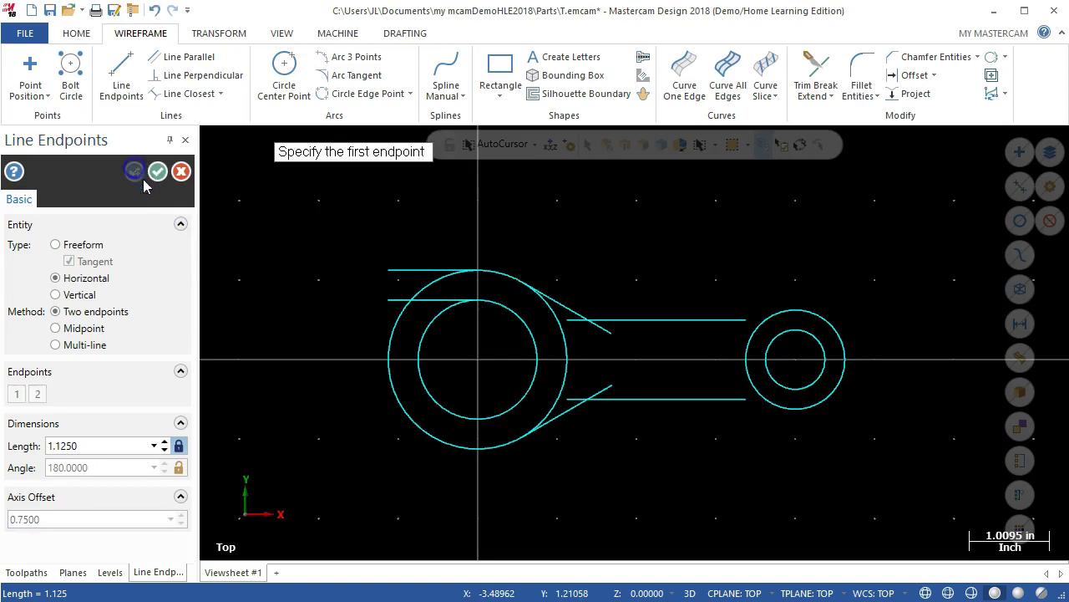
click(477, 420)
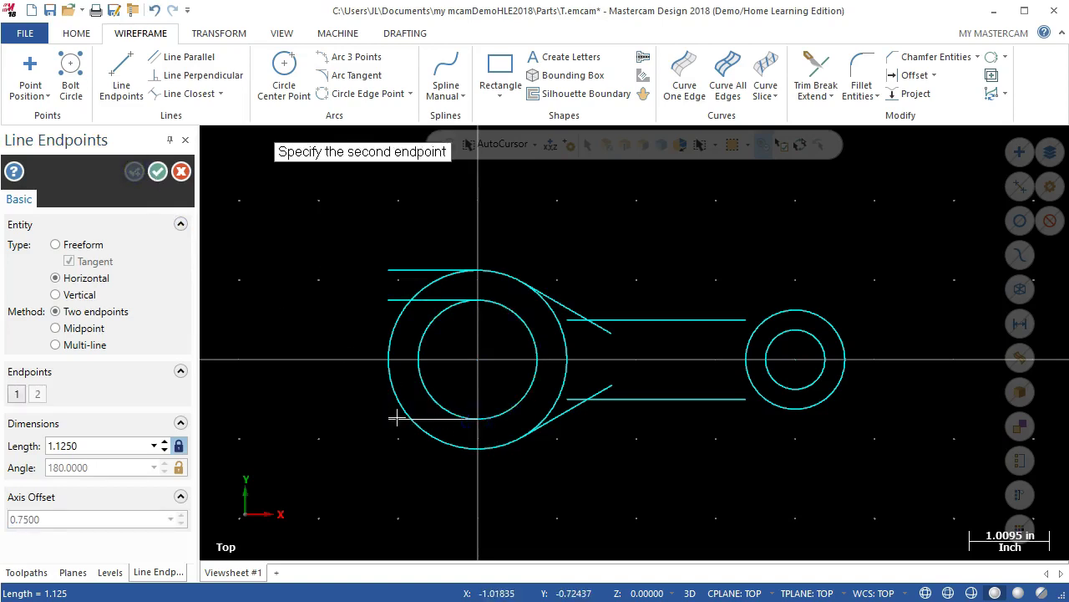
click(389, 417)
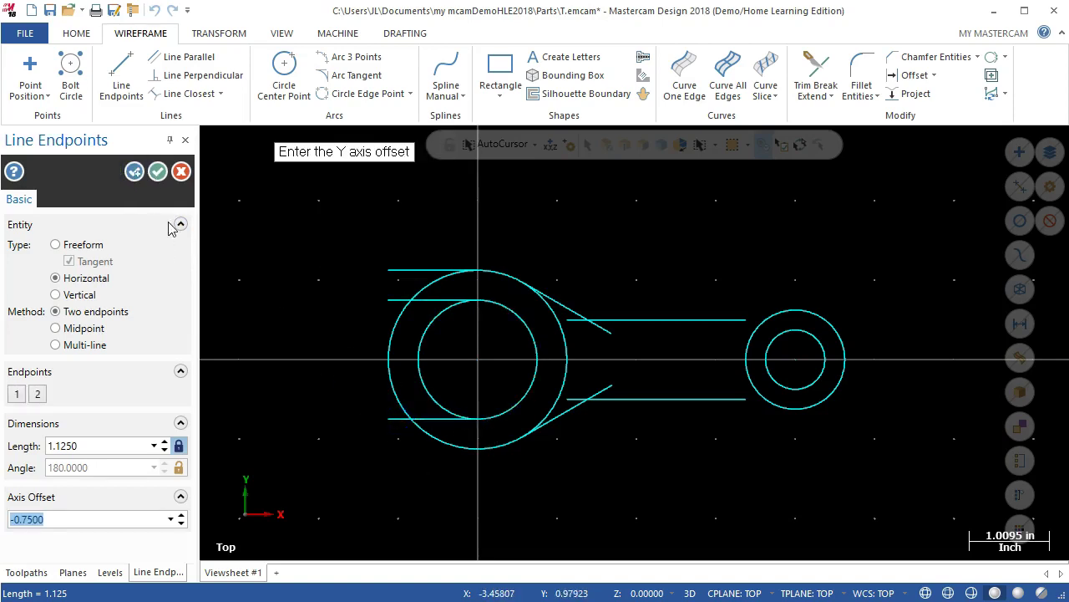
click(134, 172)
Draw a 1.125 in horizontal line in negative X from the large outer circle's lower quadrant point and finish the line command
click(478, 449)
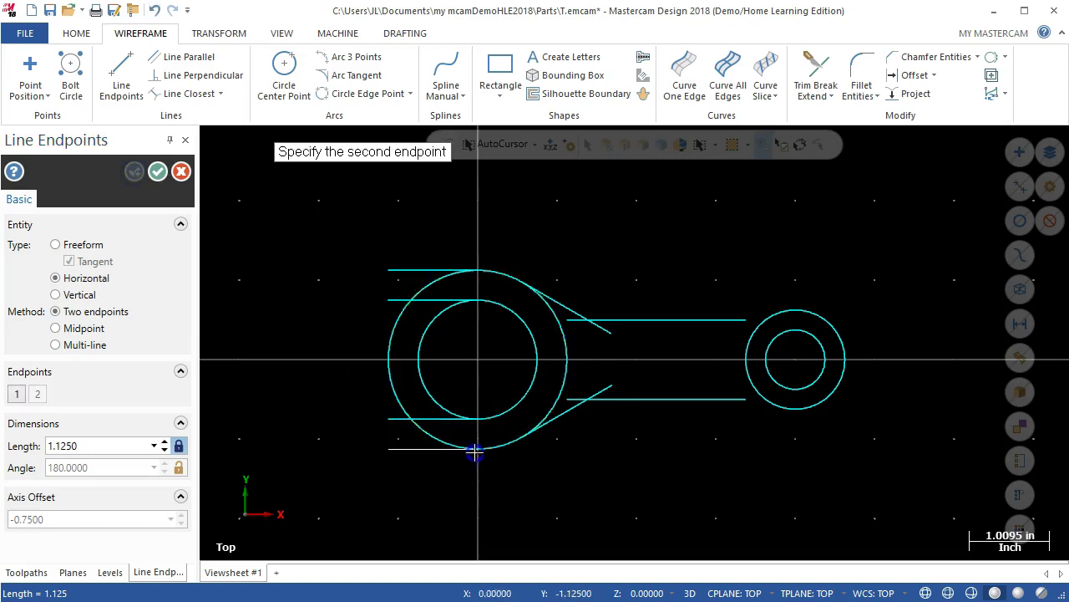
click(392, 441)
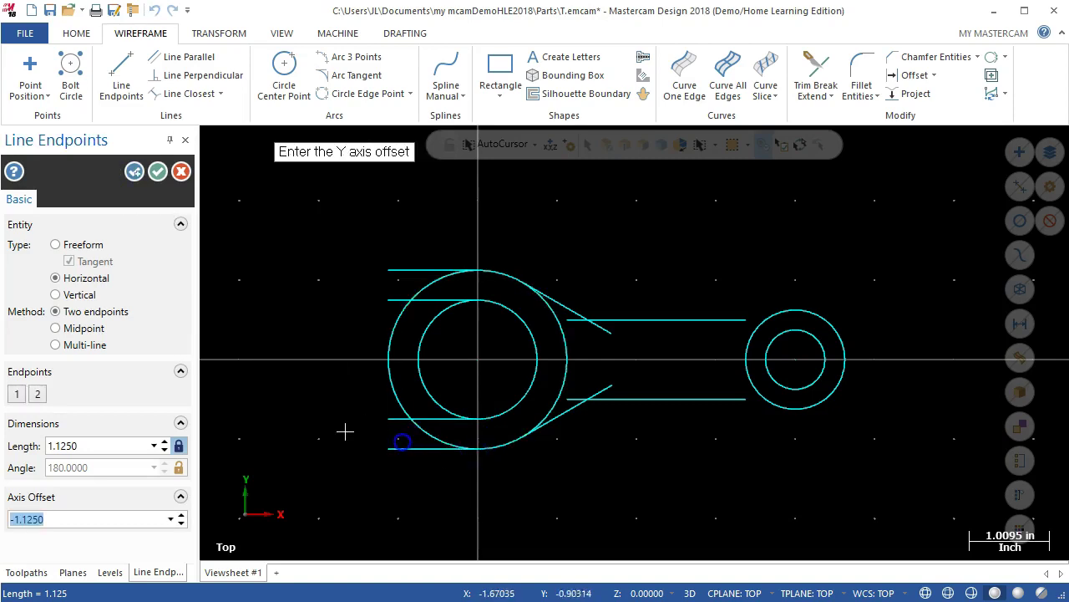
click(157, 172)
Close the open end of the upper fork arm with a freeform line joining the free endpoints of its two horizontal lines
click(121, 77)
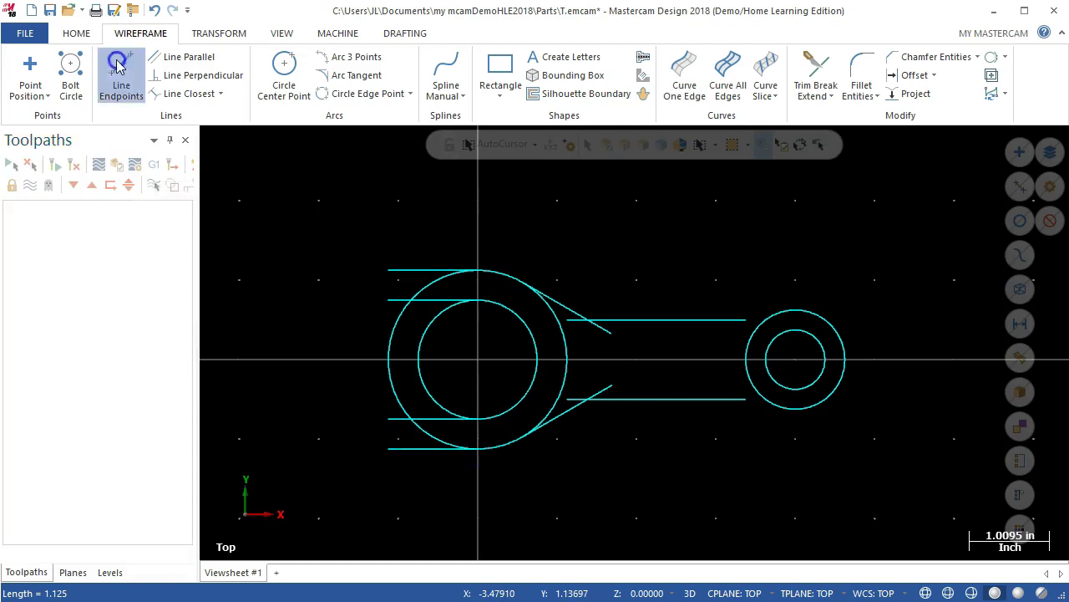
click(179, 445)
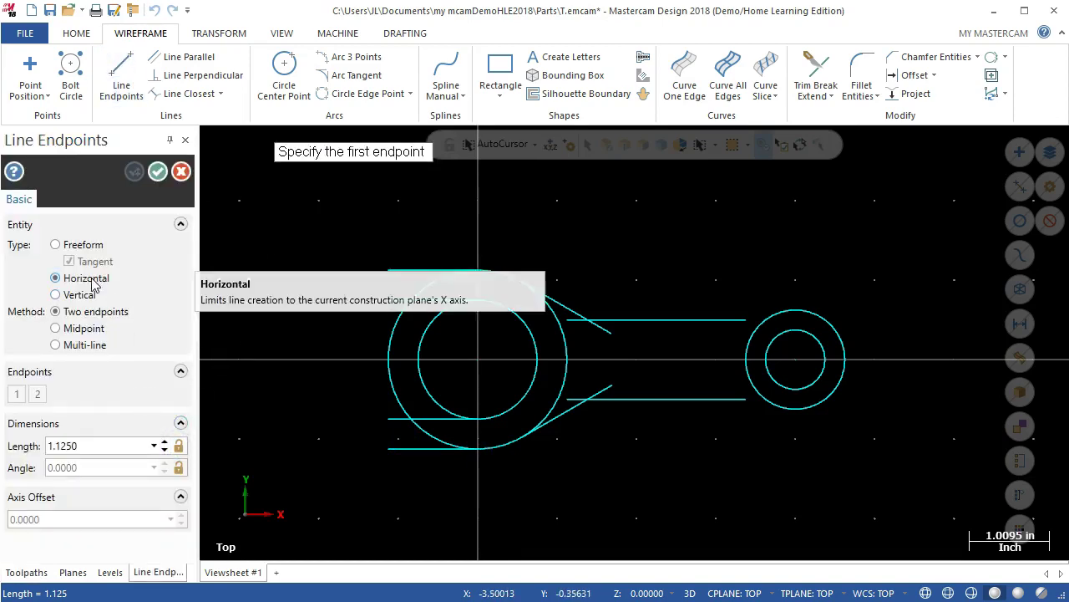
click(56, 245)
click(69, 260)
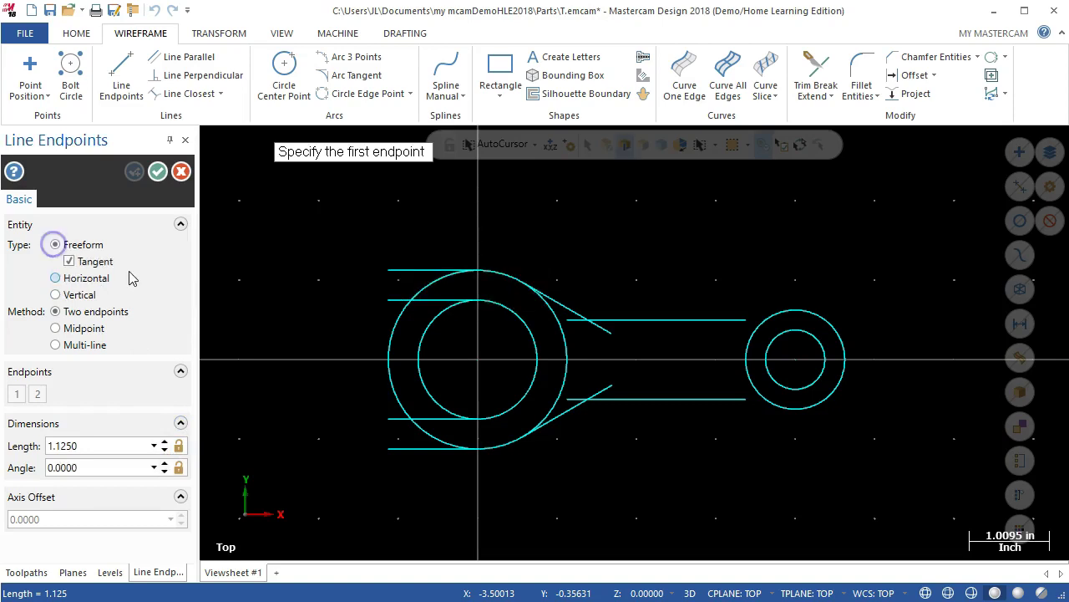
click(387, 299)
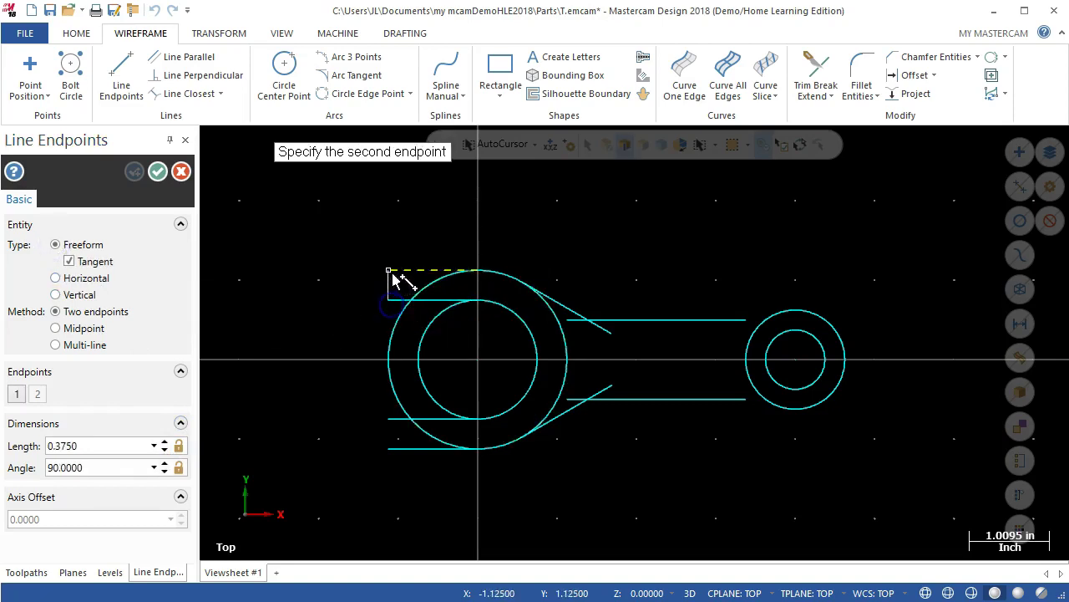
click(388, 269)
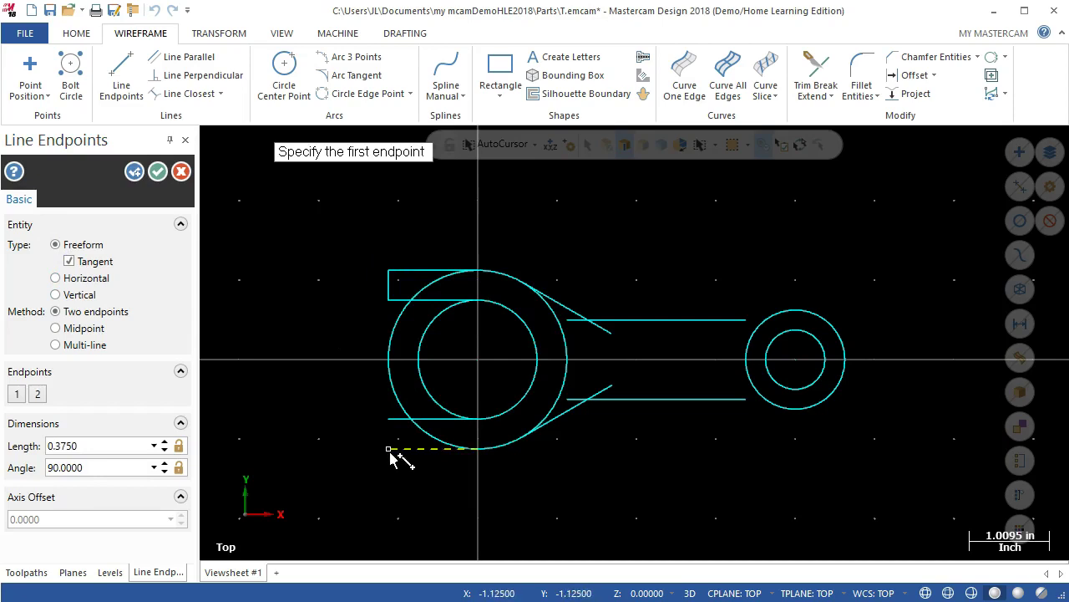
Close the open end of the lower fork arm with a line joining its two horizontal lines' free endpoints, and finish the line command
click(387, 418)
click(390, 424)
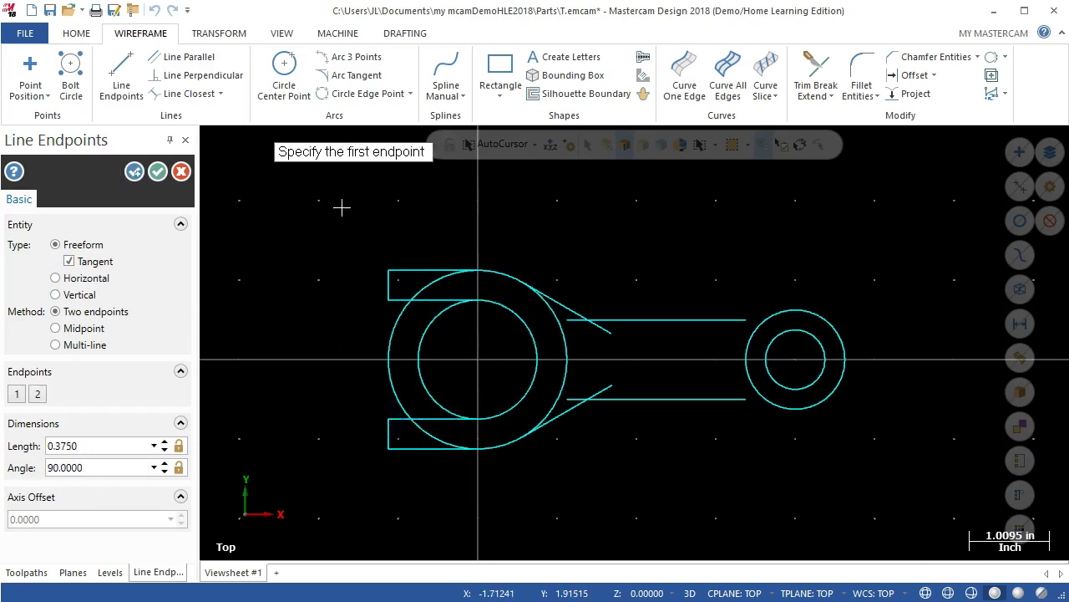
click(157, 172)
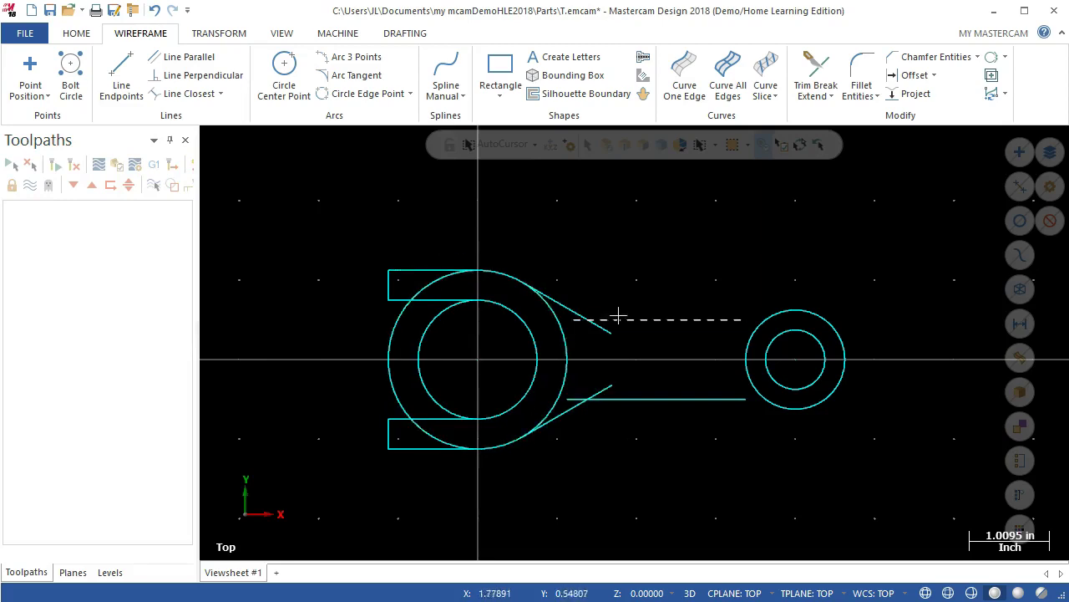
Start a base-point rectangular shape with its origin at the middle of the rectangle's left edge
click(493, 67)
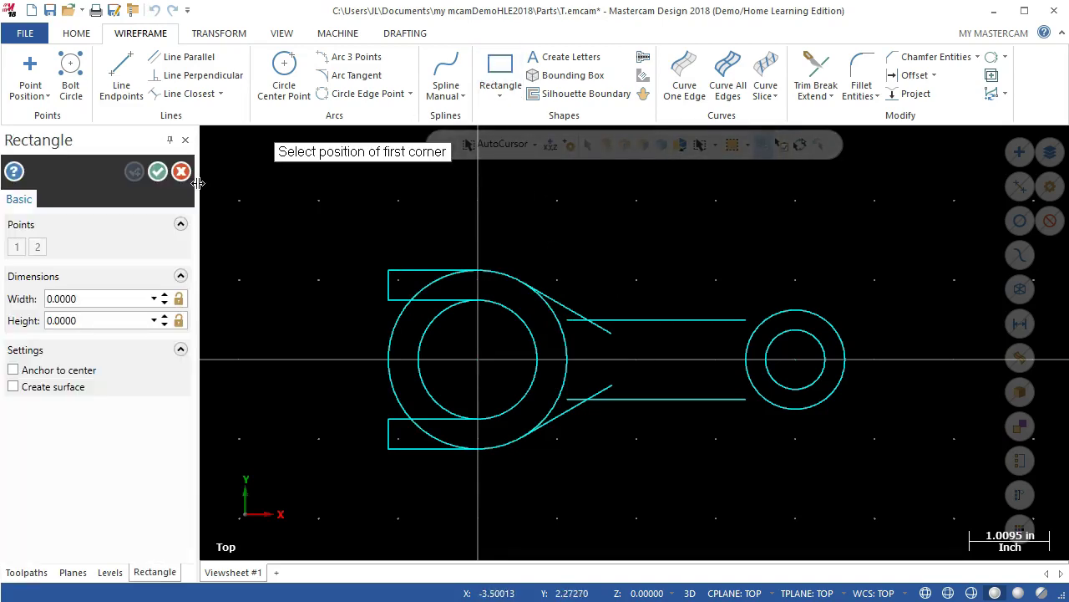
click(182, 172)
click(514, 99)
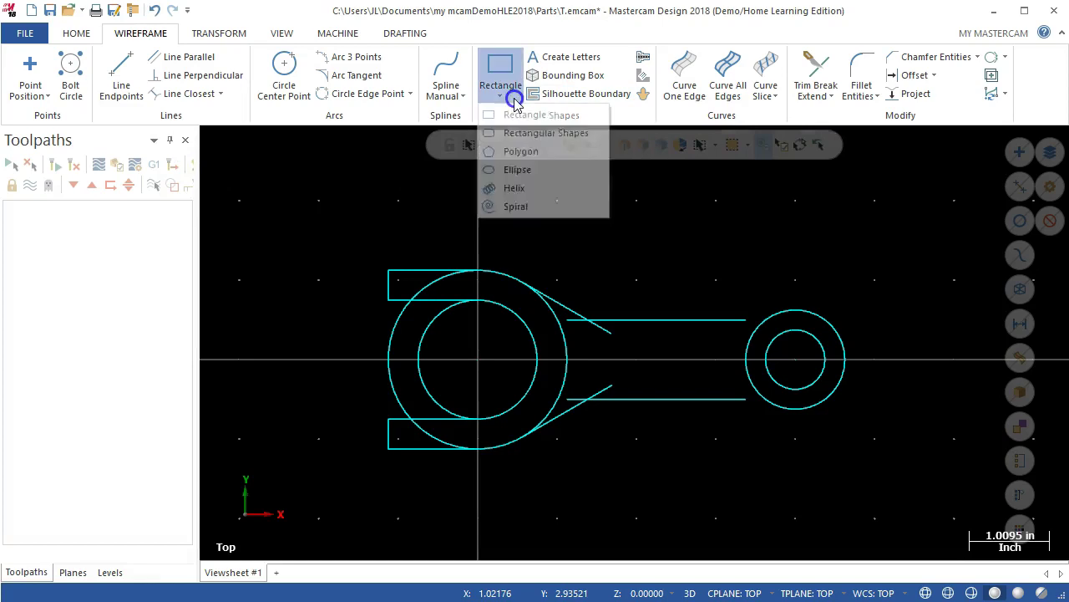
click(510, 133)
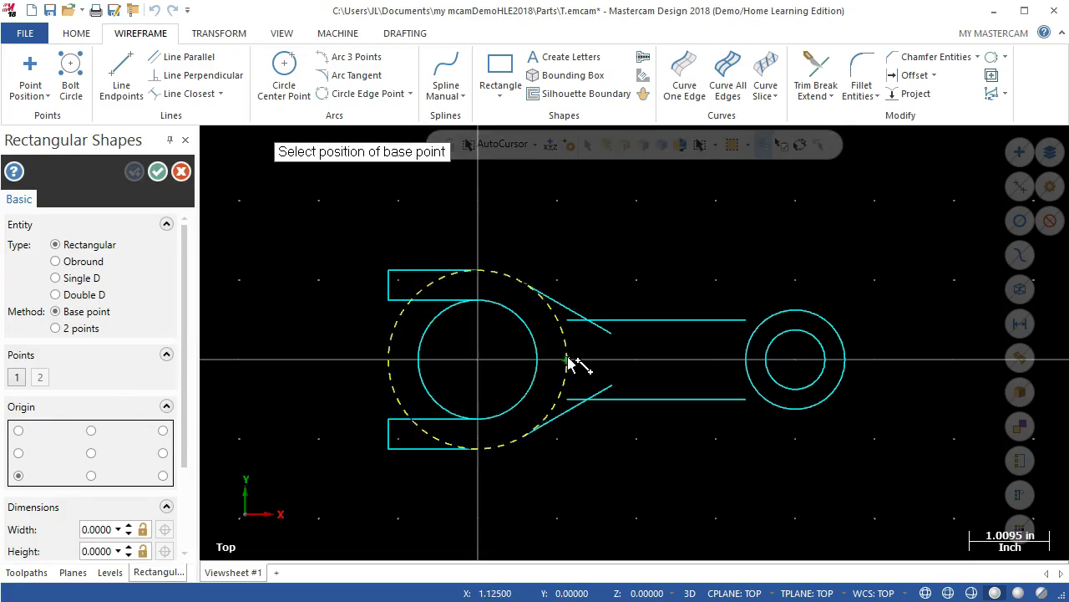
click(19, 453)
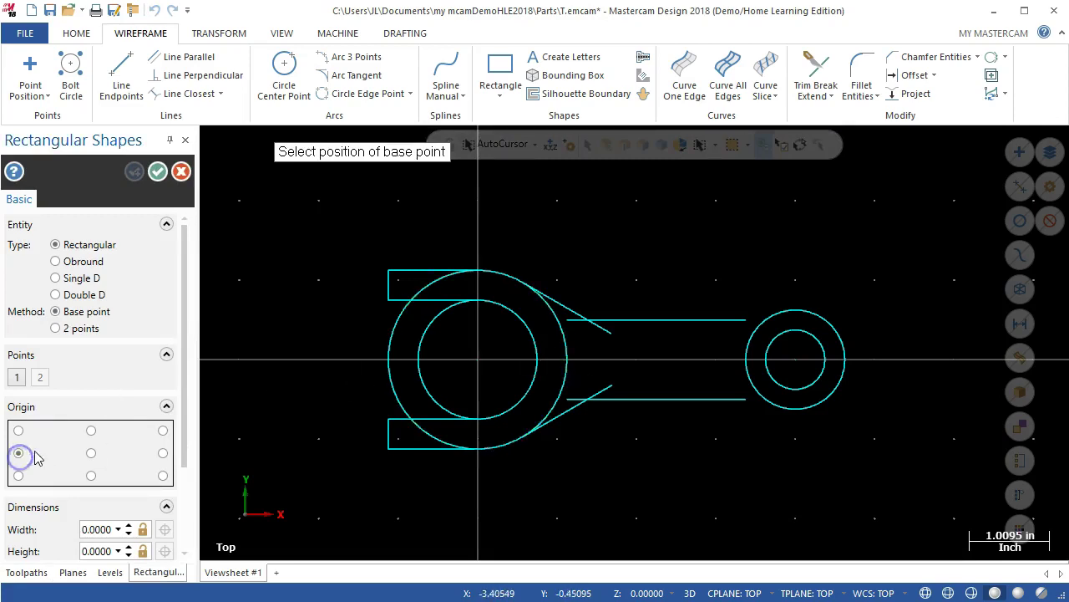
click(82, 261)
scroll(188, 374, down, 3)
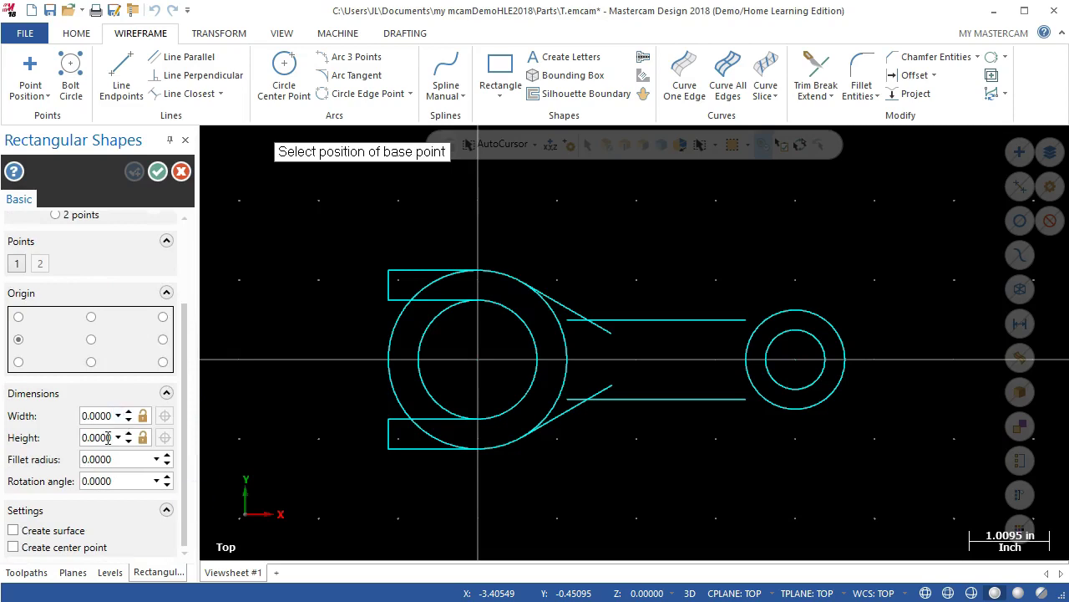
Set the rectangular shape's width to 0.5 in and its height to 1.75 in
click(108, 417)
key(BackSpace)
text(.5)
key(Tab)
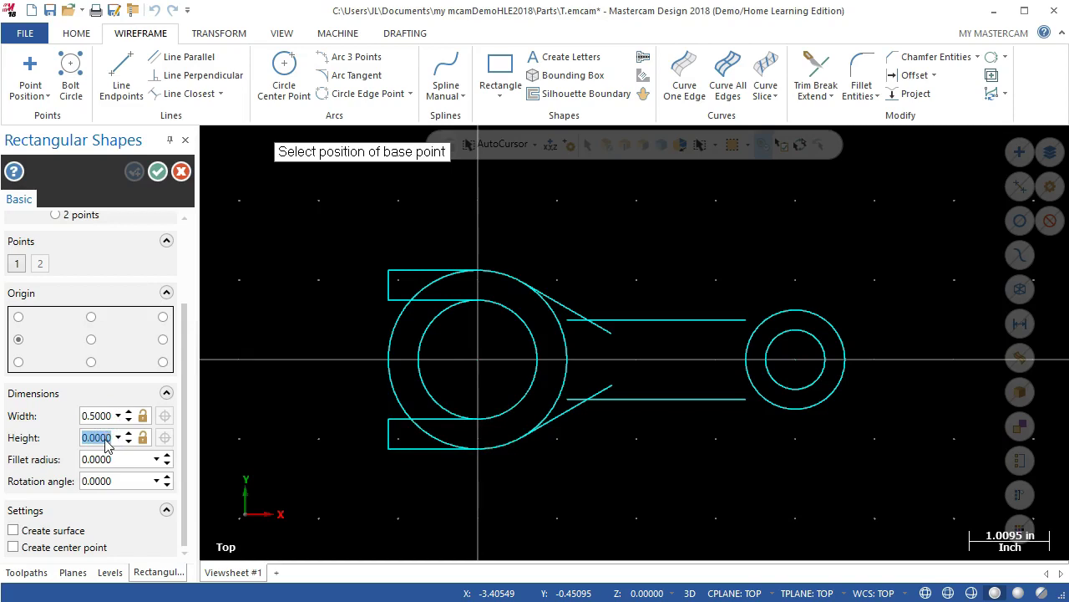
text(1.75)
key(Tab)
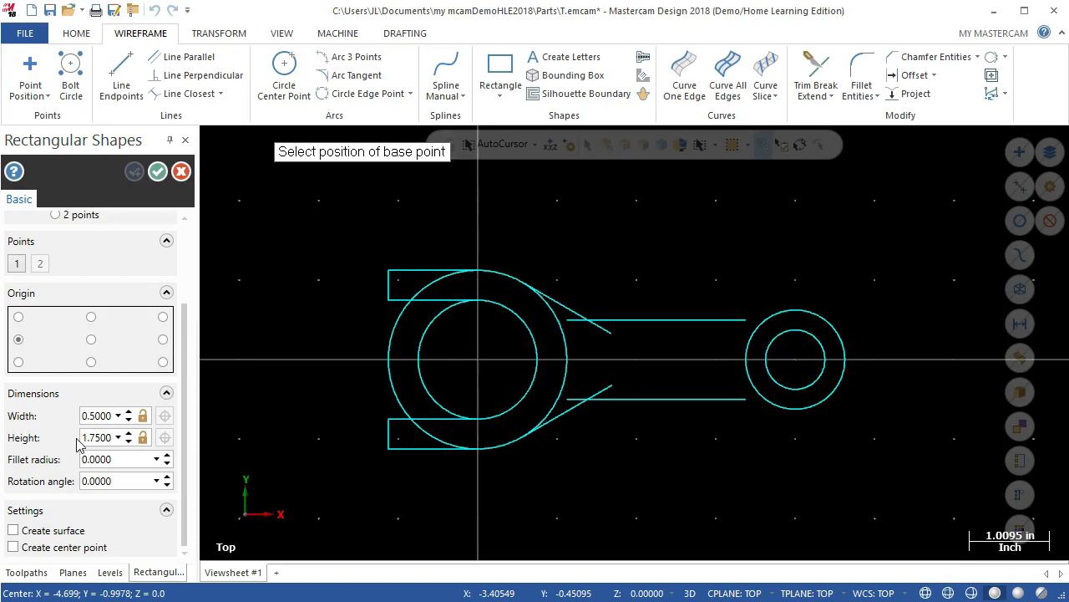
Set the rectangular shape's fillet radius to 0.25 in
double_click(94, 458)
text(.25)
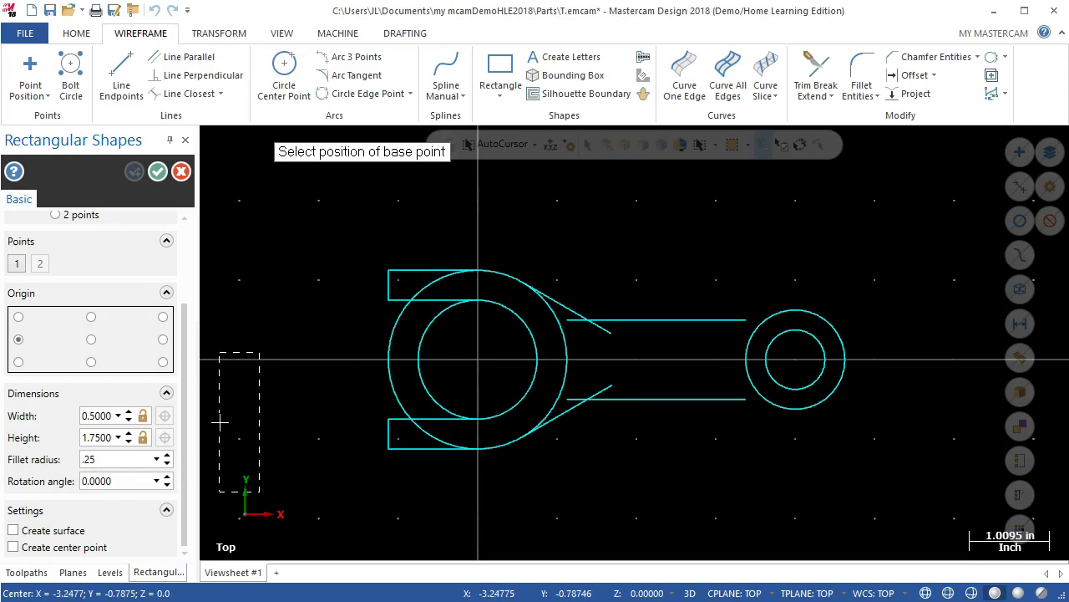
key(Tab)
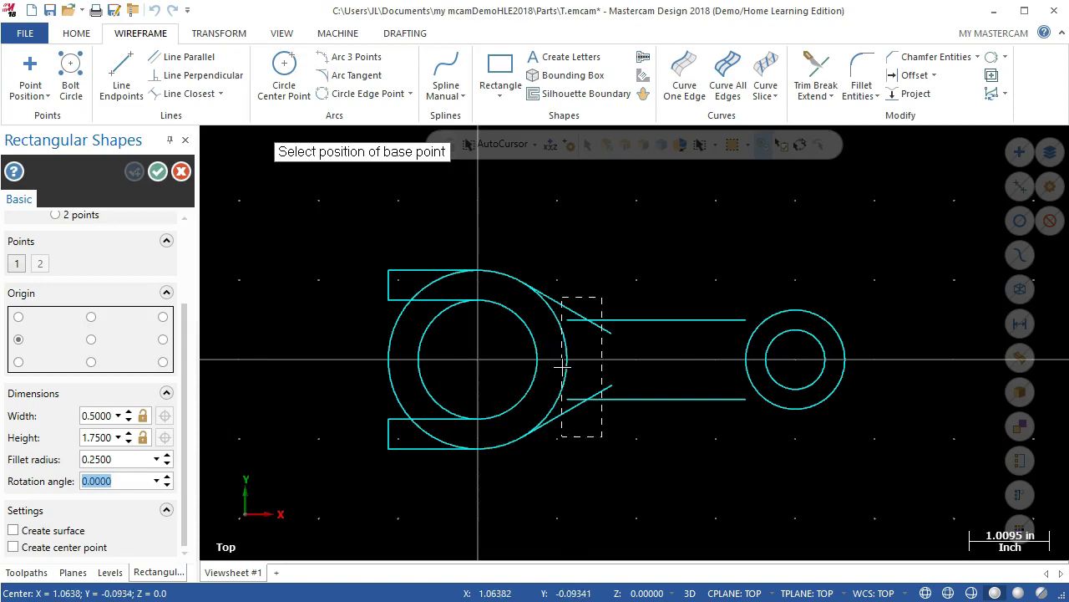
Change the rectangular shape's dimensions to 1.75 in wide and 0.5 in high
click(105, 416)
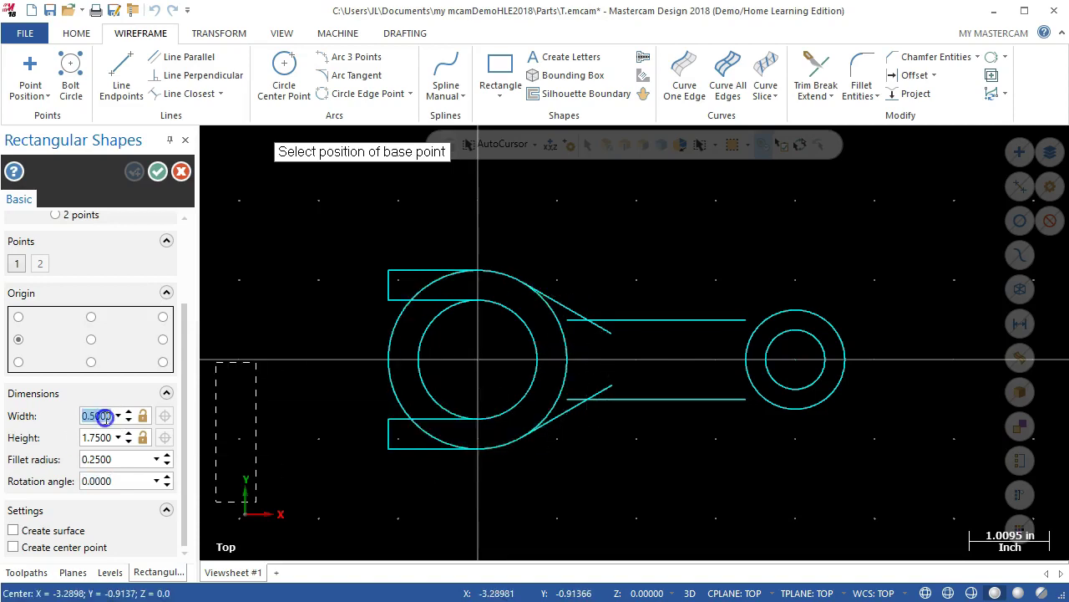
text(1)
key(BackSpace)
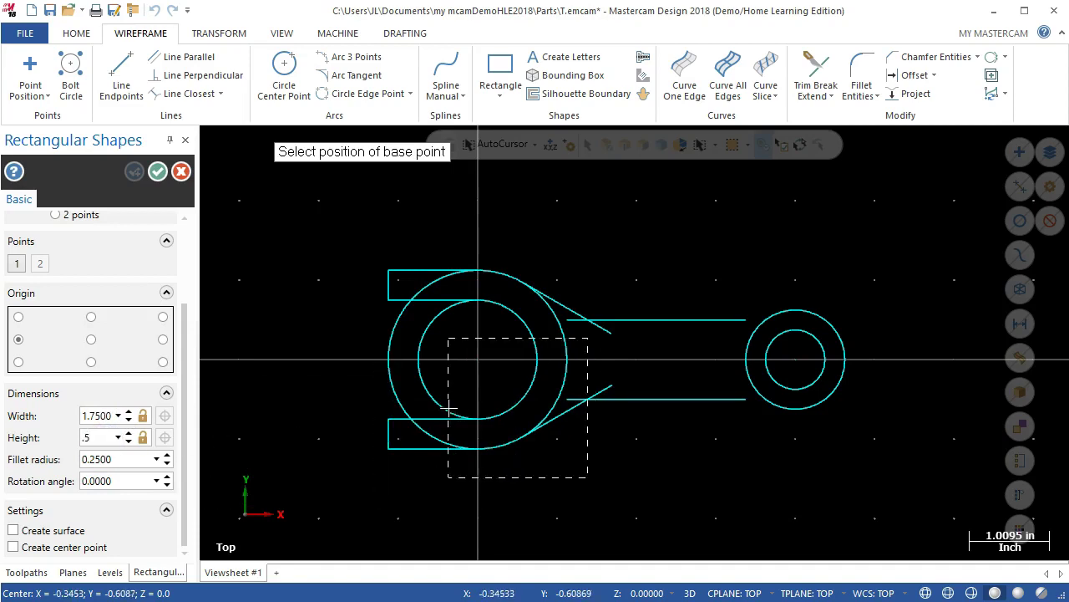
key(Return)
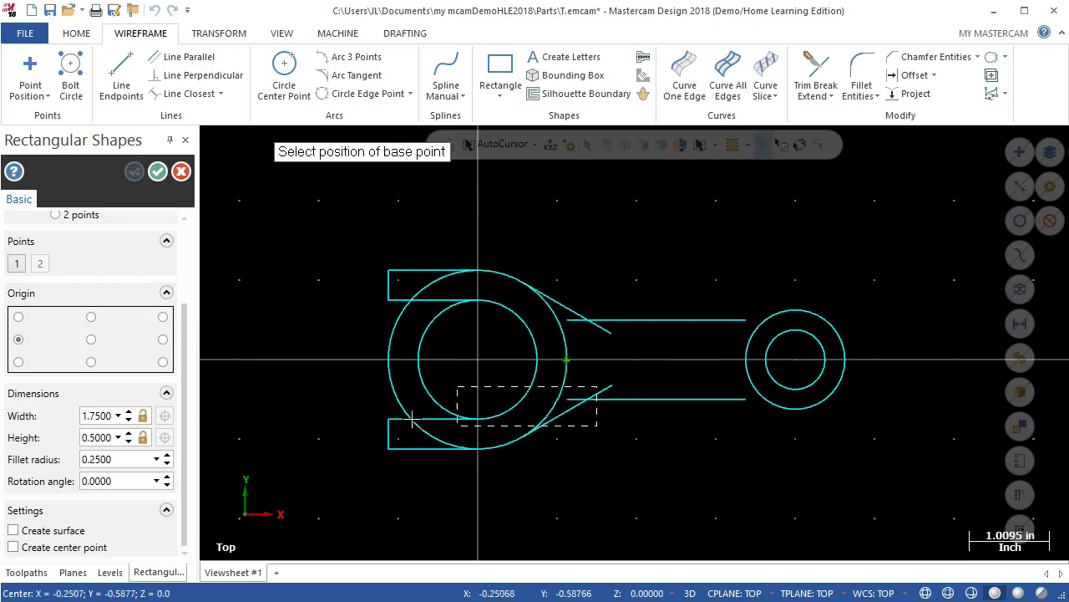
Set the shape's width to 2.25 in and place the slot with its base point on the large outer circle's right quadrant point
click(108, 416)
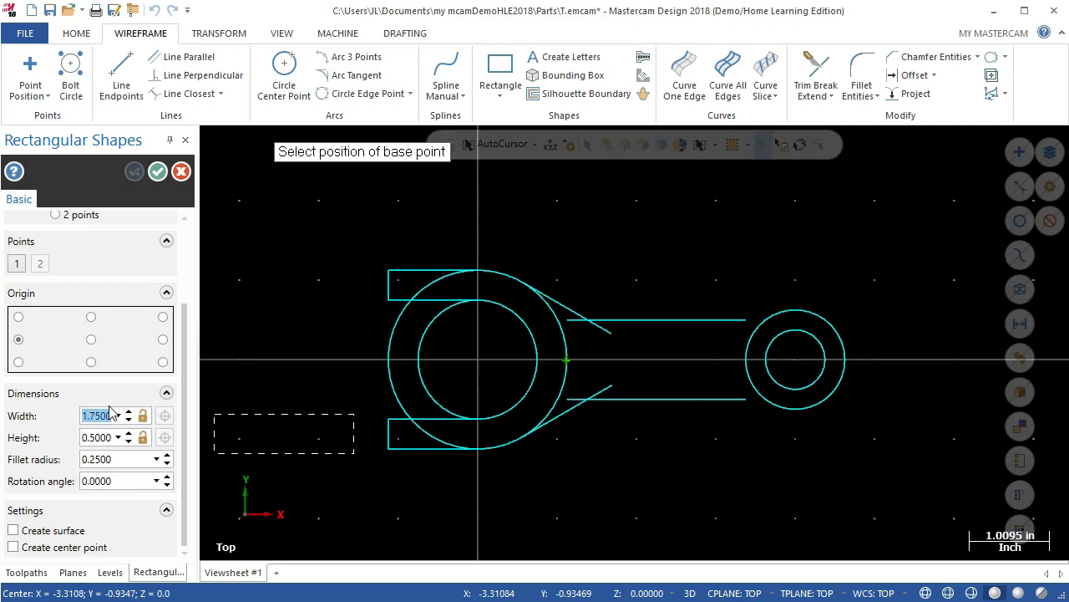
text(2)
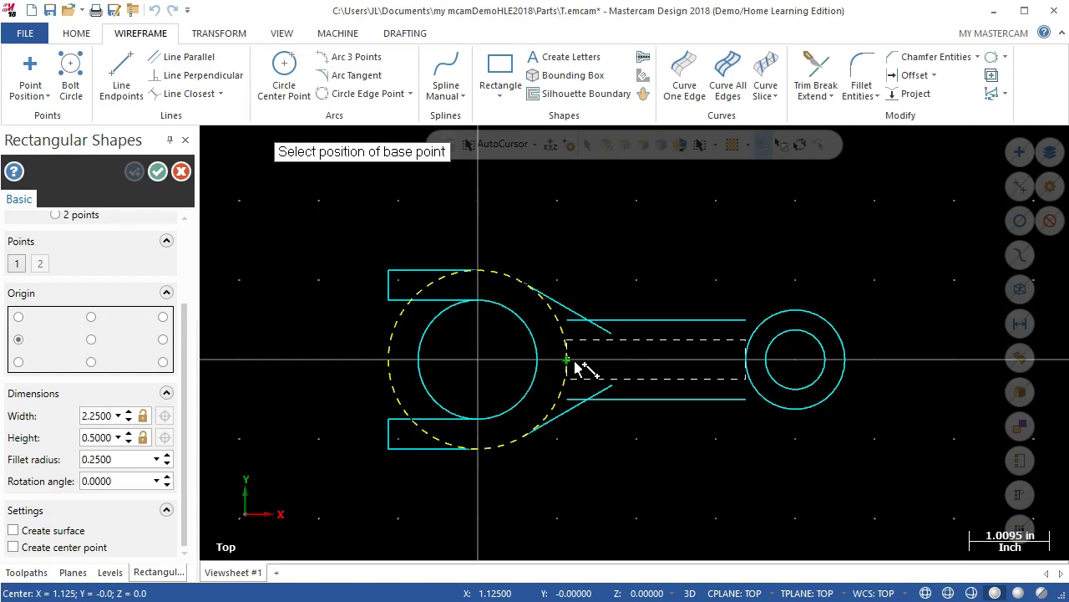
click(574, 362)
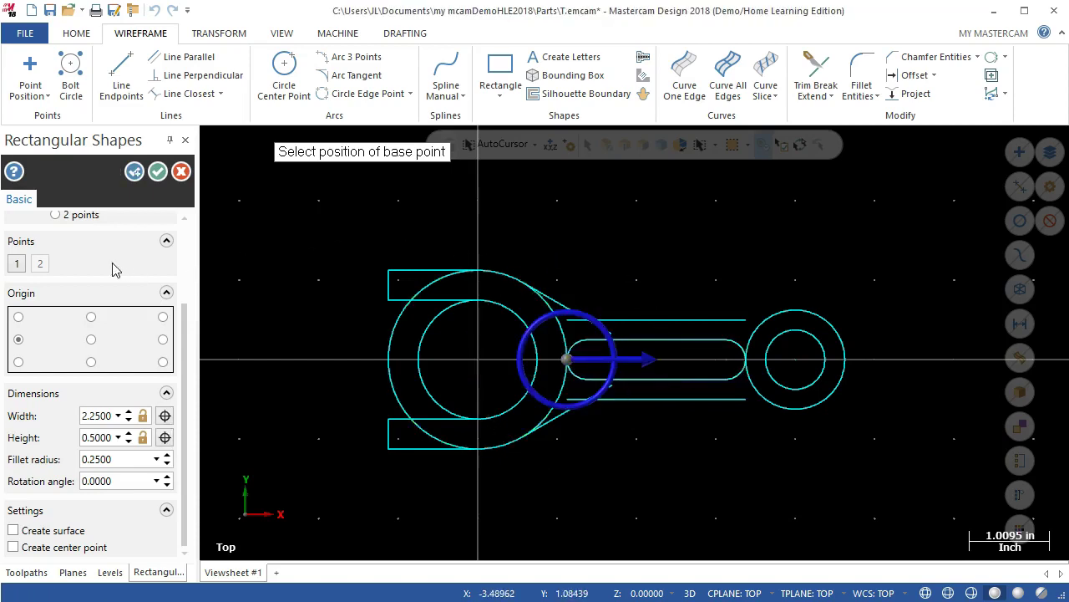
click(158, 171)
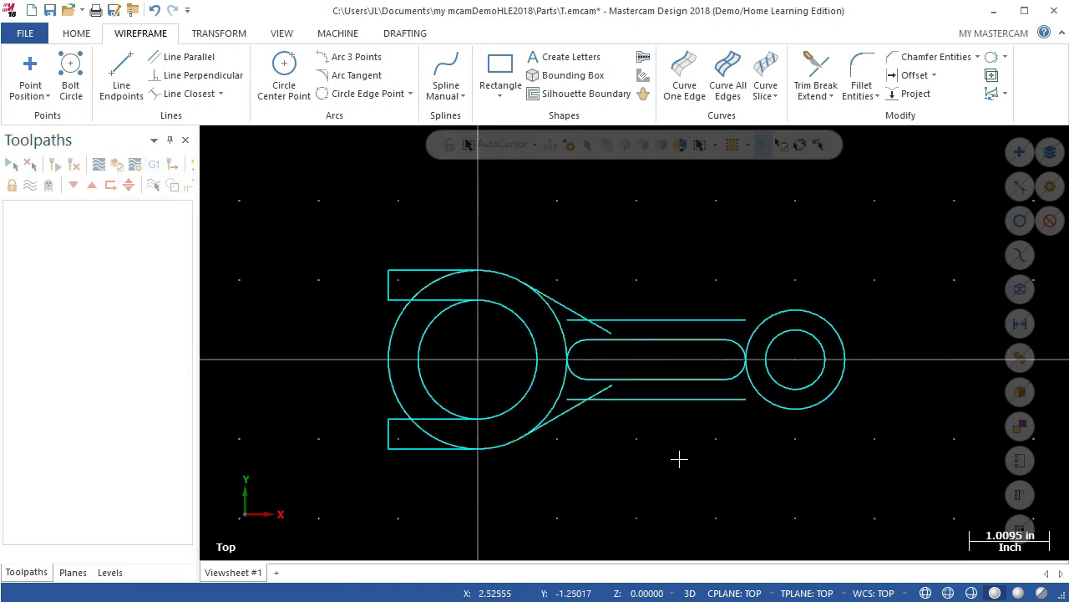
Use the Divide/delete trim method to remove the left-side arcs of both large circles between and inside the fork arms
scroll(680, 448, up, 1)
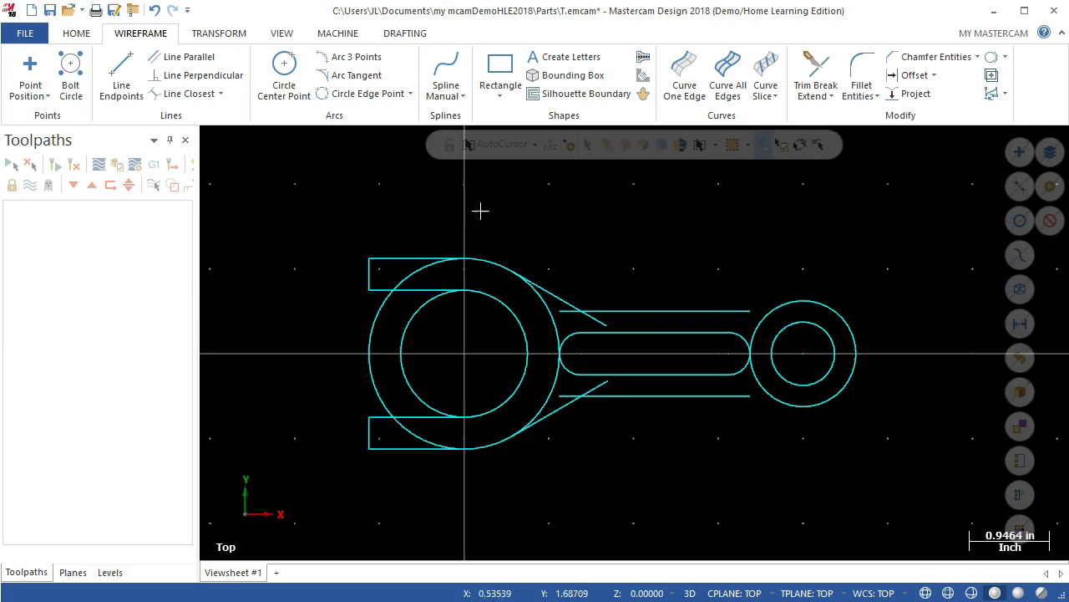
click(815, 68)
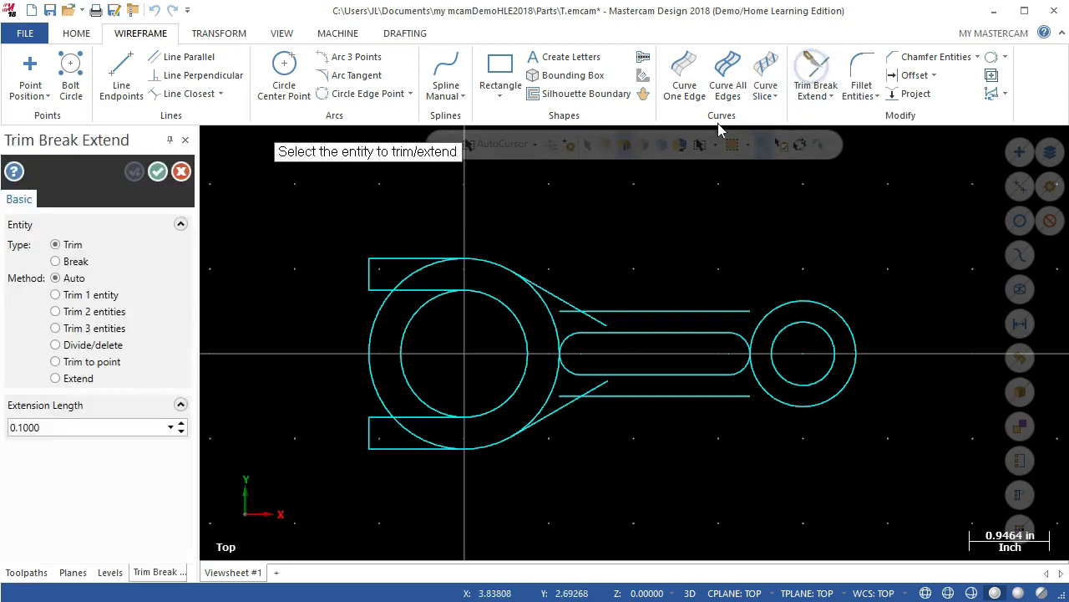
click(56, 345)
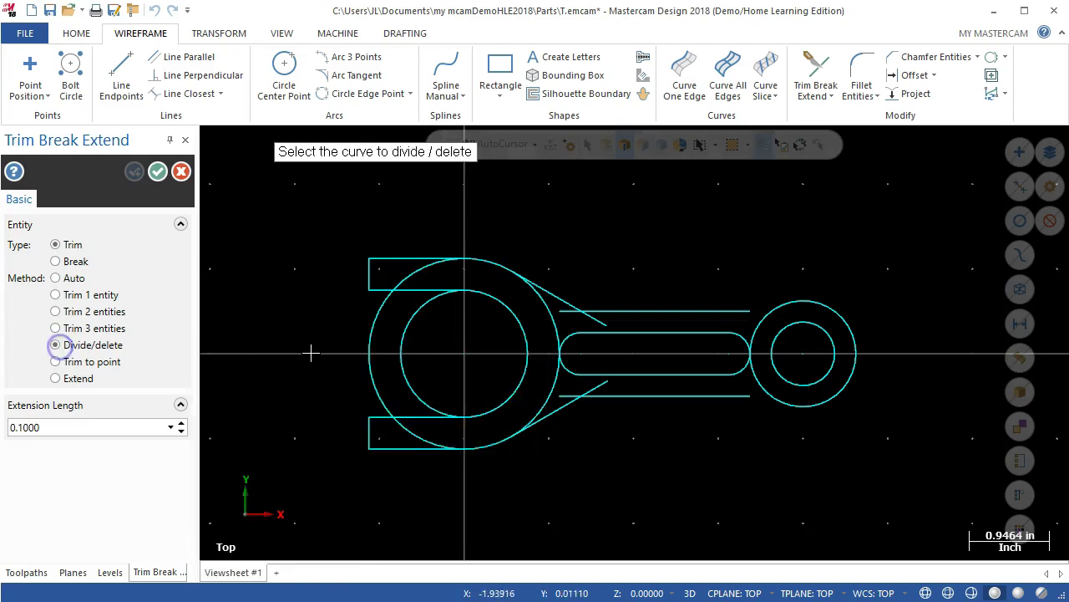
click(391, 335)
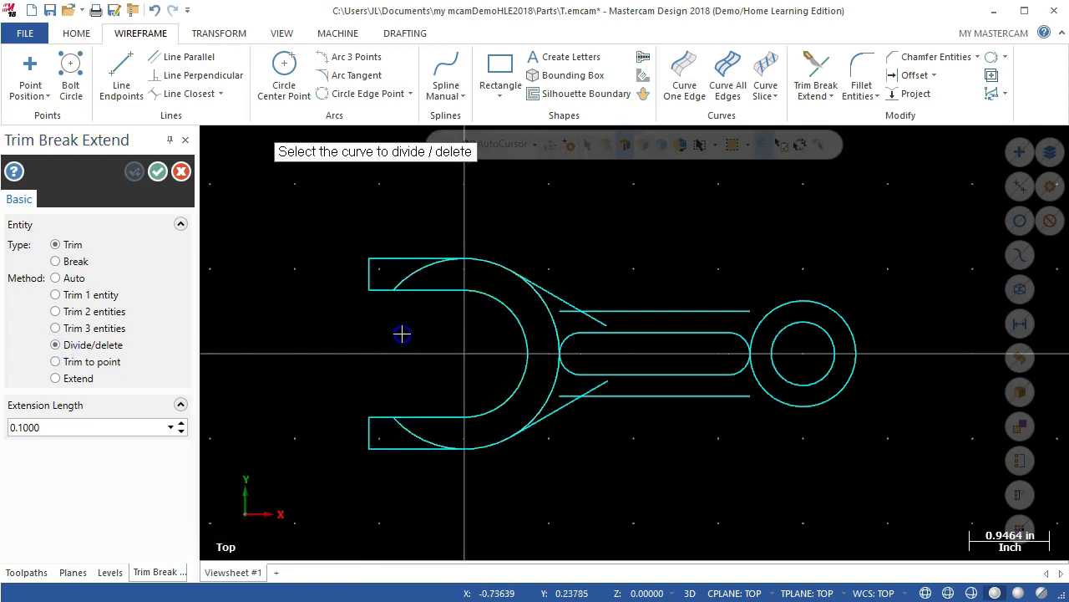
click(412, 438)
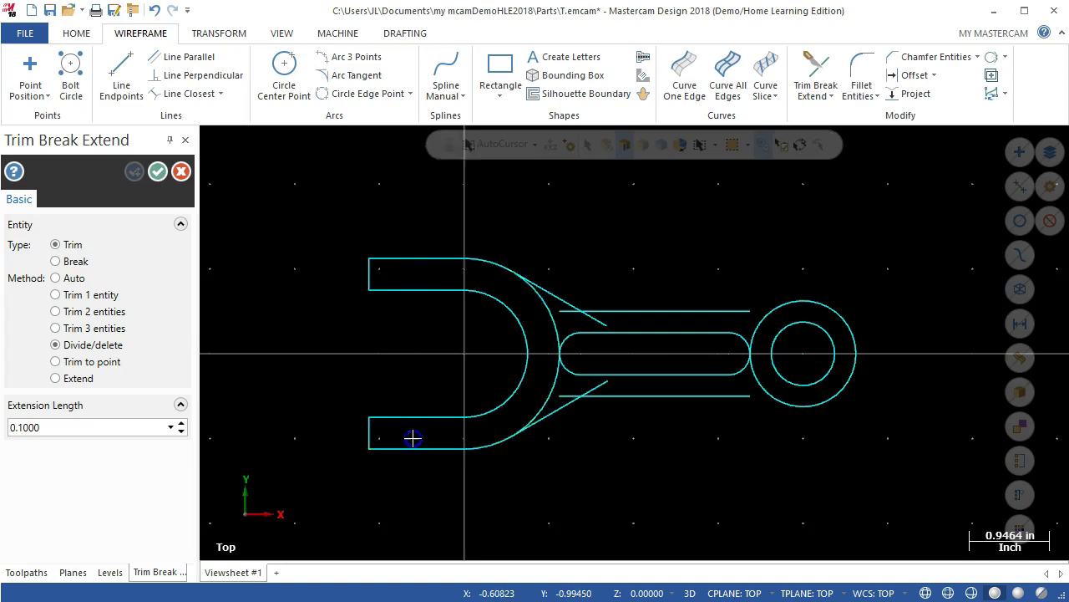
Remove the large outer arc between the angled lines and the overhanging ends of the angled and horizontal lines, and undo the upper horizontal line's deletion
click(559, 382)
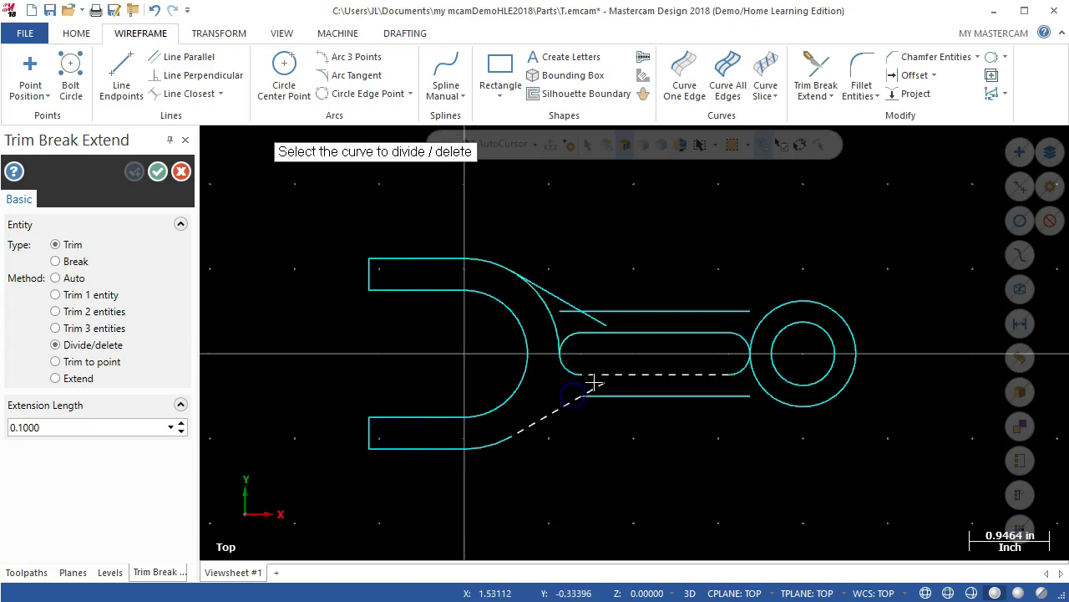
click(596, 319)
click(553, 311)
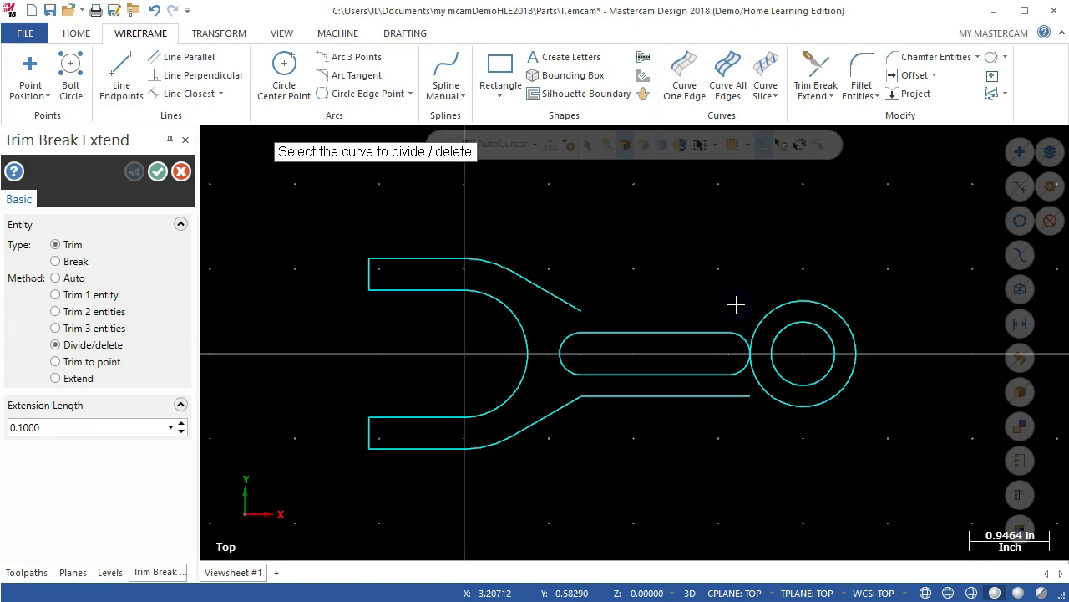
key(ctrl+z)
Extend the upper and lower horizontal shank lines to the outer circle of the small end with the Trim 1 entity method
click(57, 296)
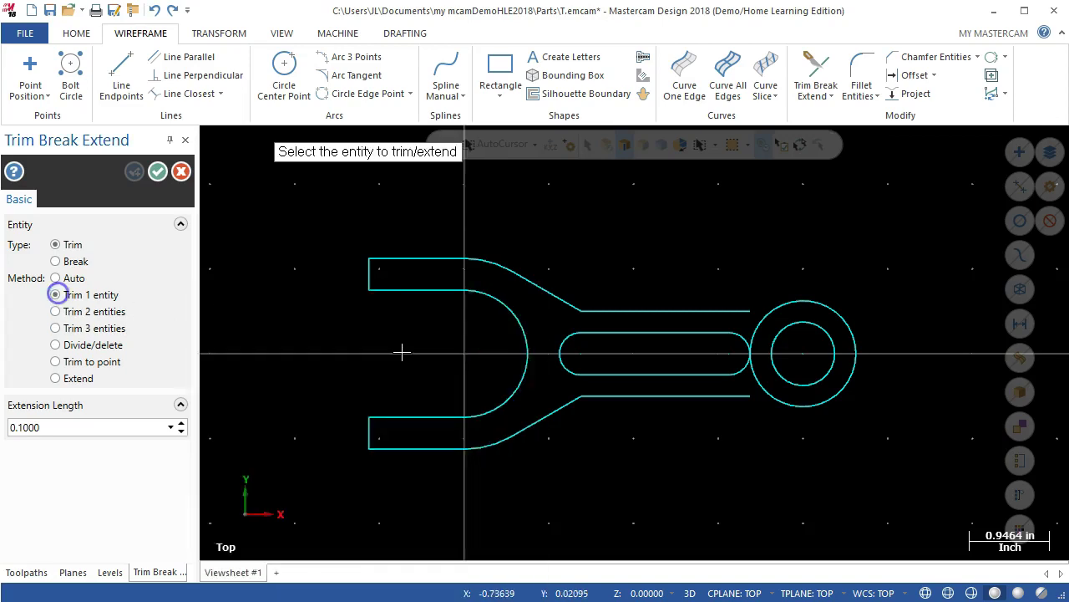
click(725, 311)
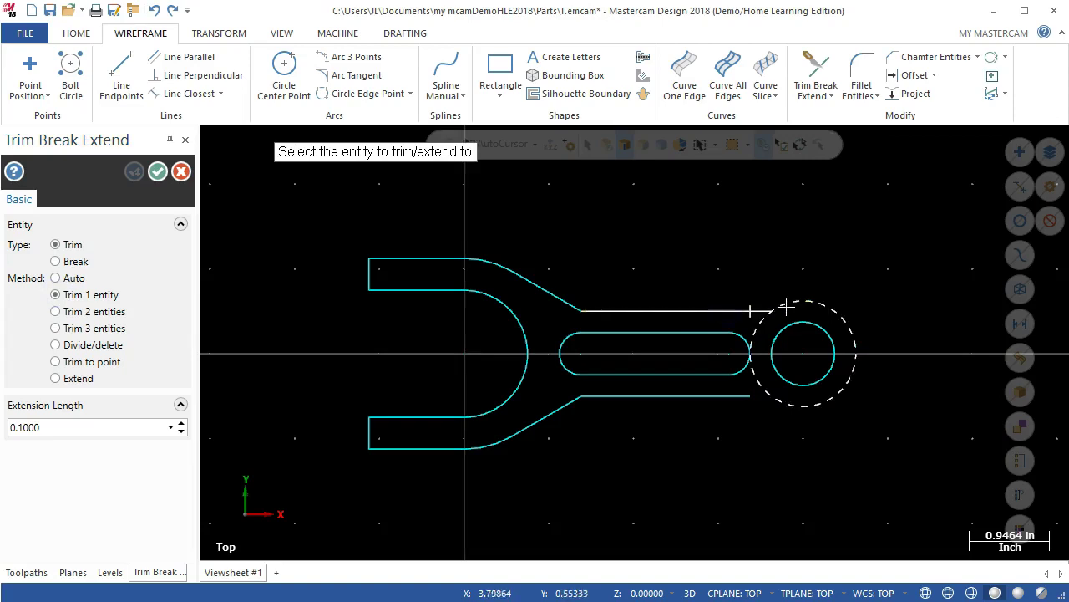
click(792, 303)
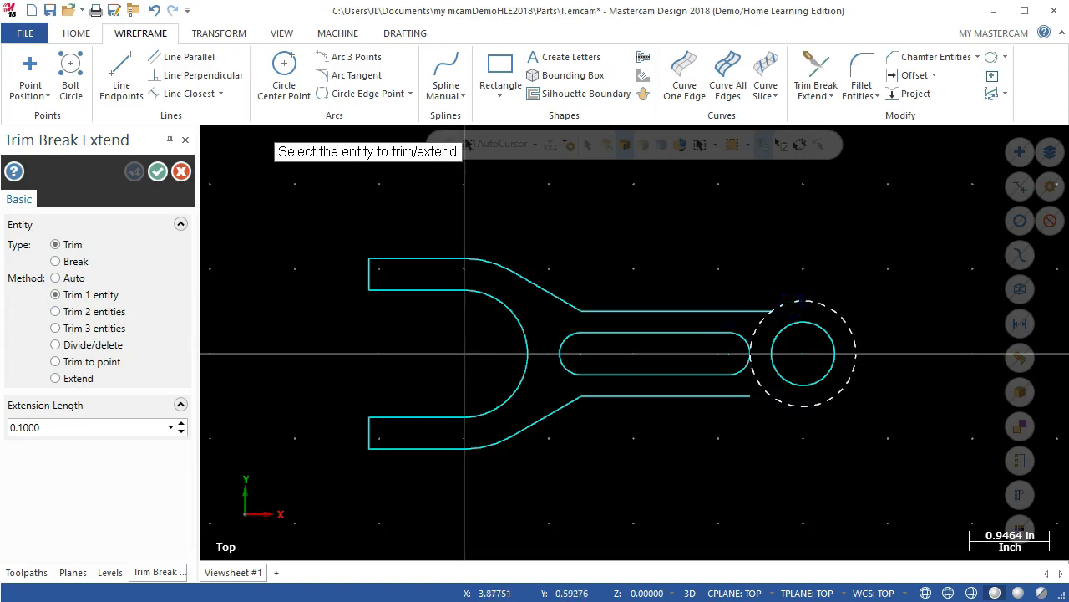
click(745, 398)
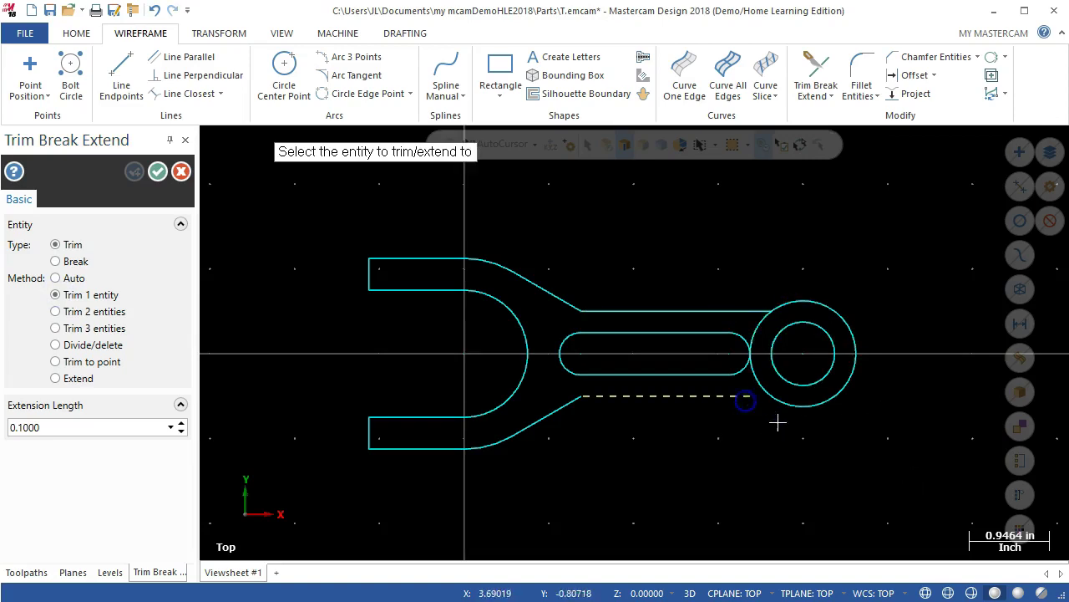
click(784, 411)
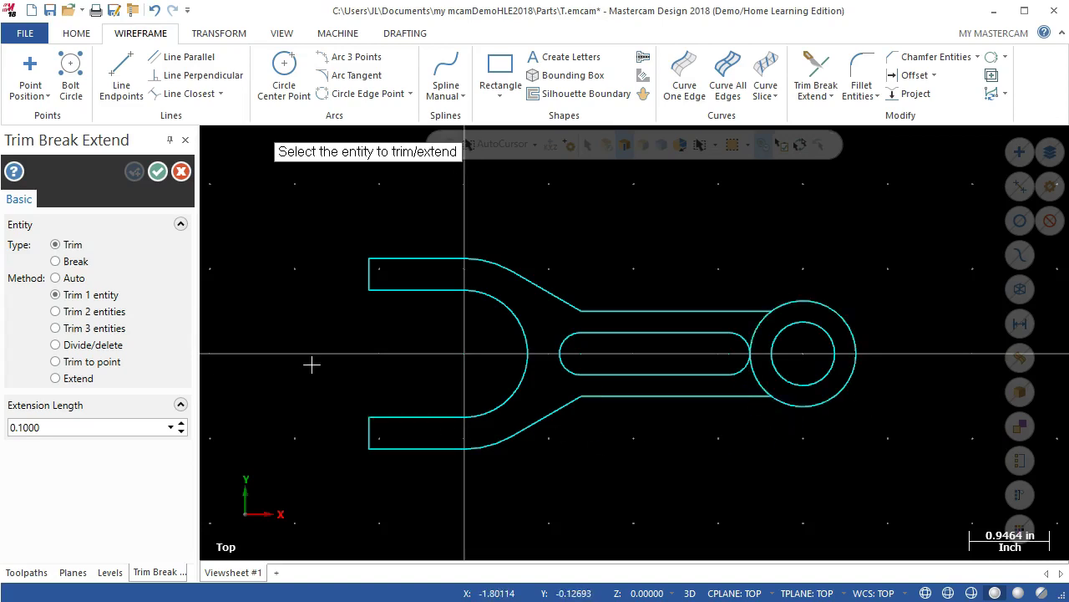
Use Divide/delete to remove the small end's outer arc between the two shank lines, and finish trimming
click(55, 345)
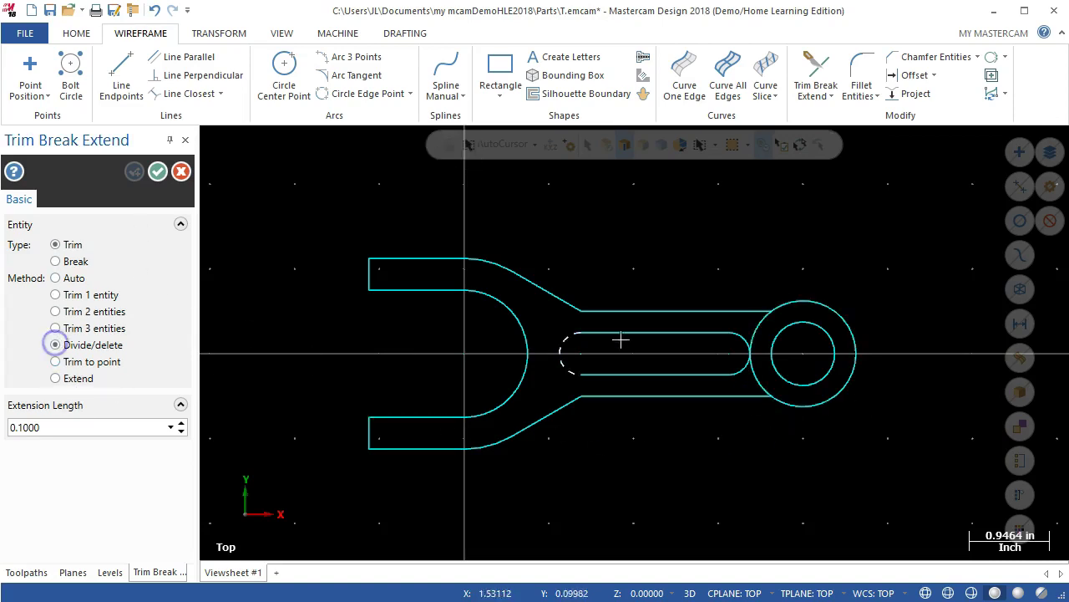
click(756, 329)
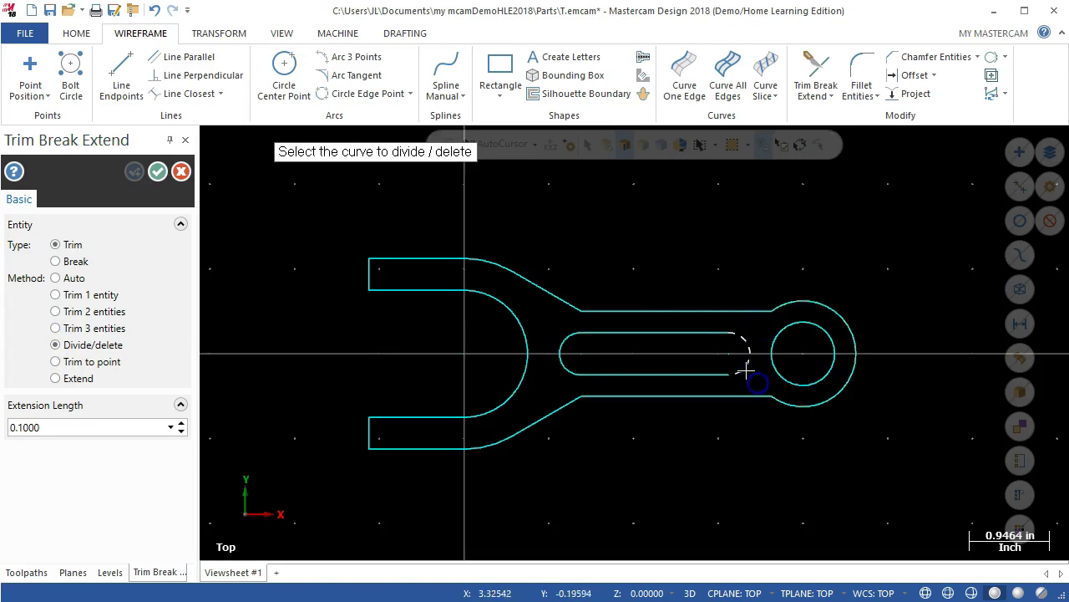
click(157, 172)
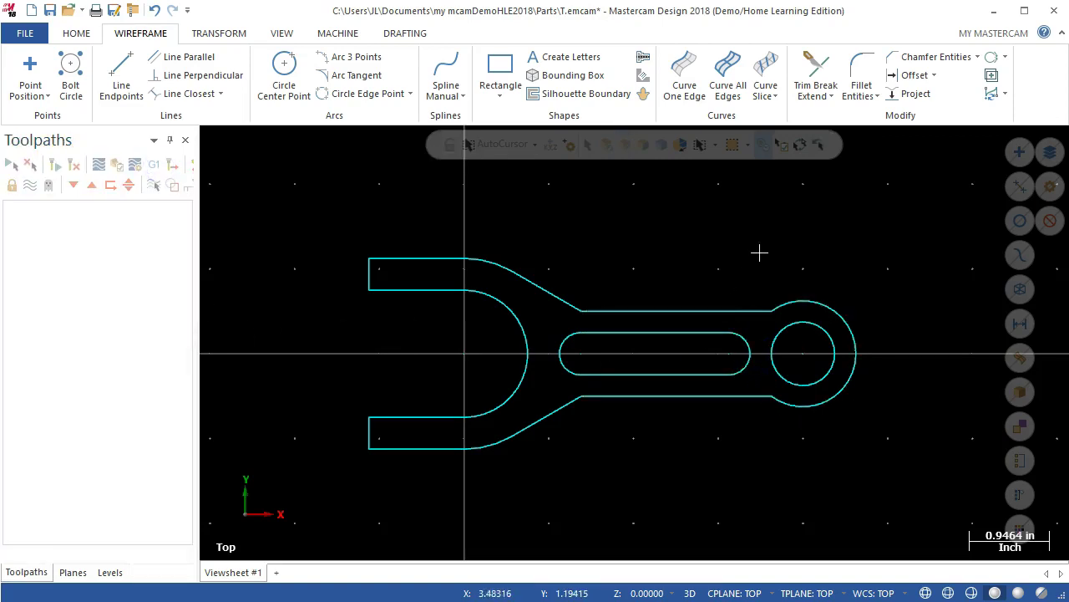
Fillet the two angled-to-straight shank corners and the two shank-to-small-end junctions with a normal 0.25 radius, trimming the entities
click(866, 101)
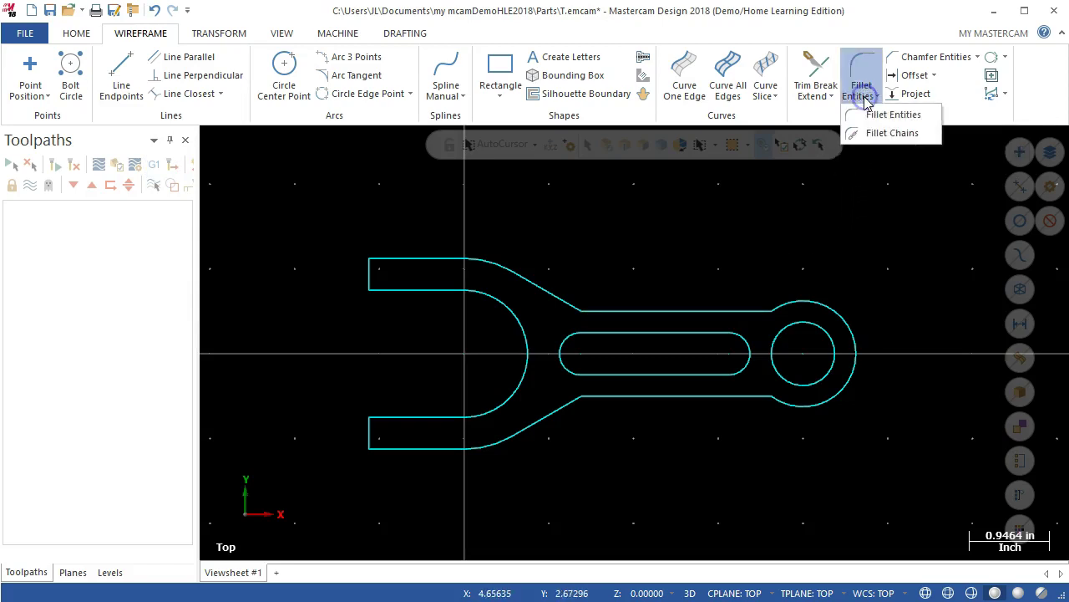
click(886, 114)
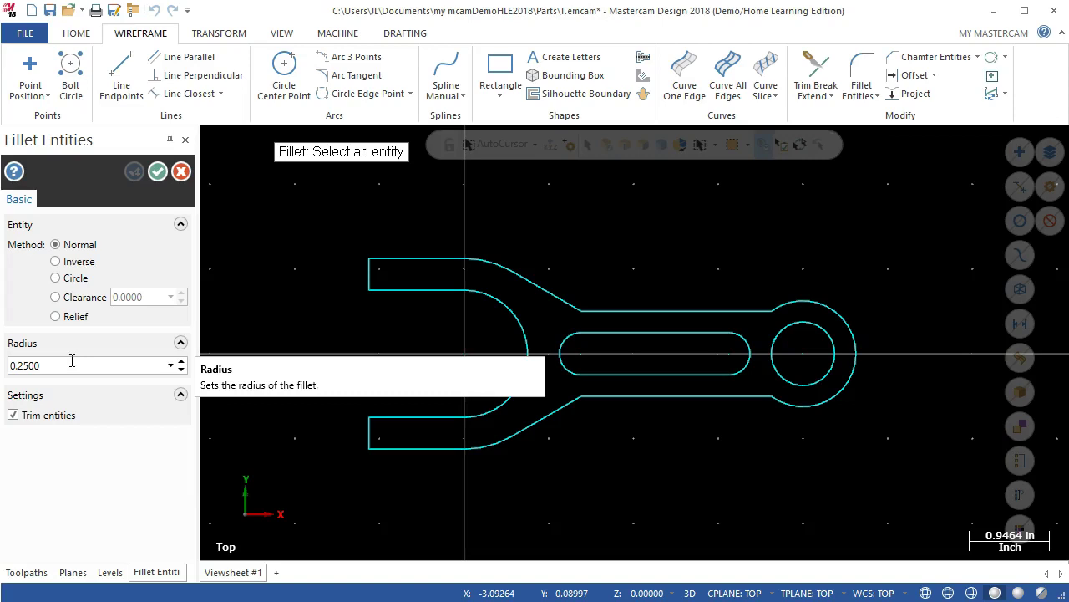
click(535, 293)
click(600, 311)
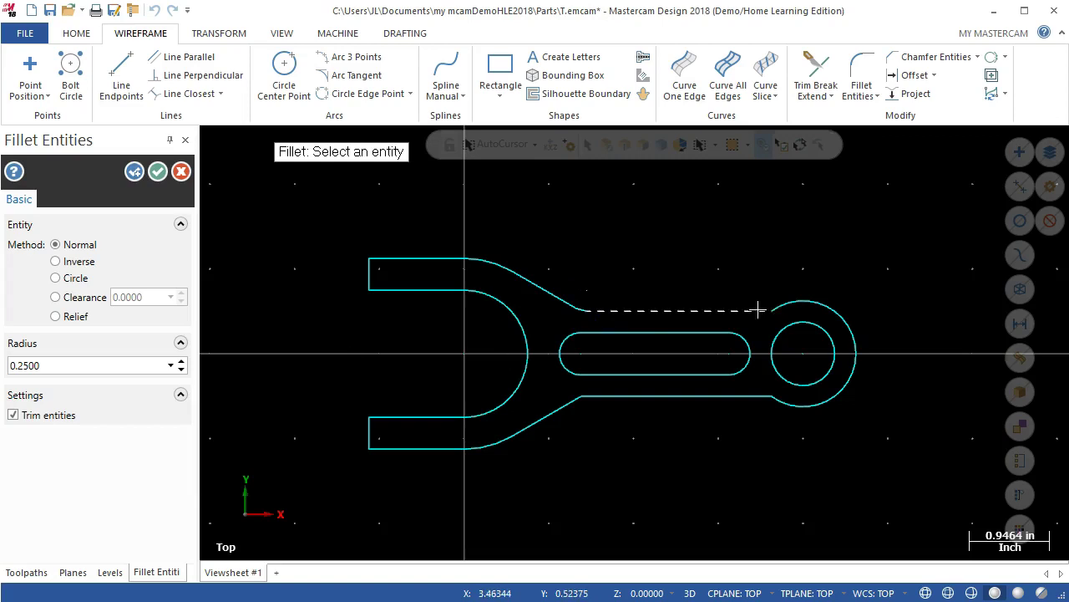
click(757, 310)
click(794, 302)
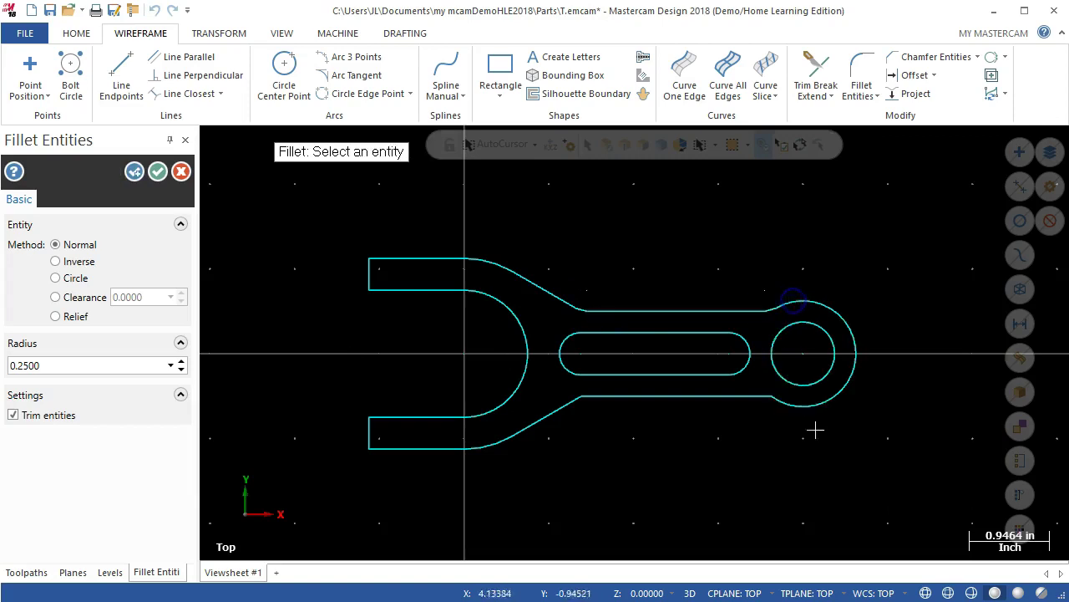
click(752, 396)
click(786, 405)
click(577, 411)
click(644, 400)
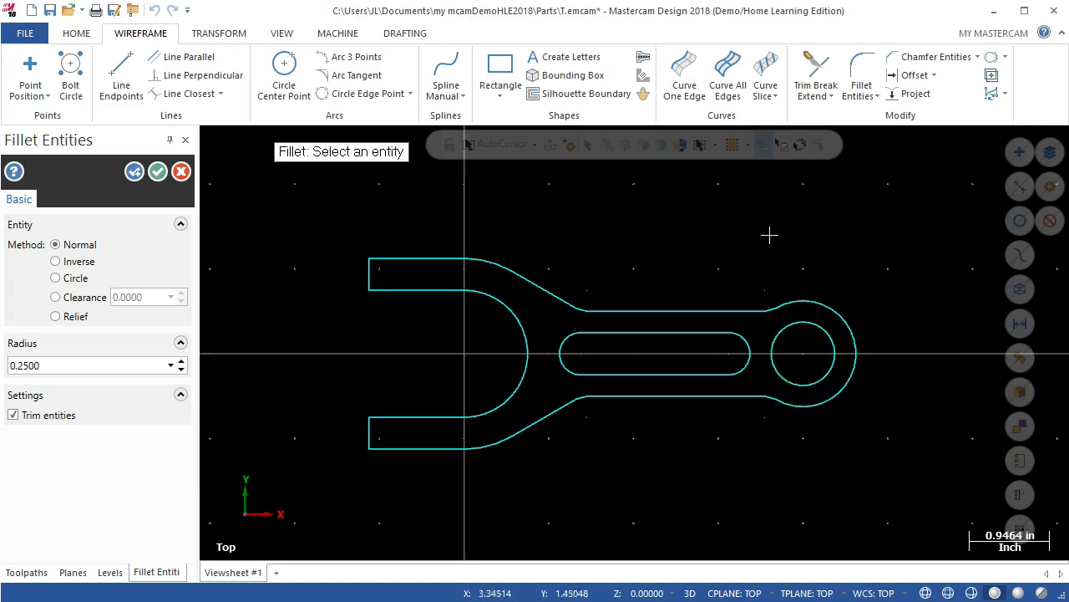
click(157, 171)
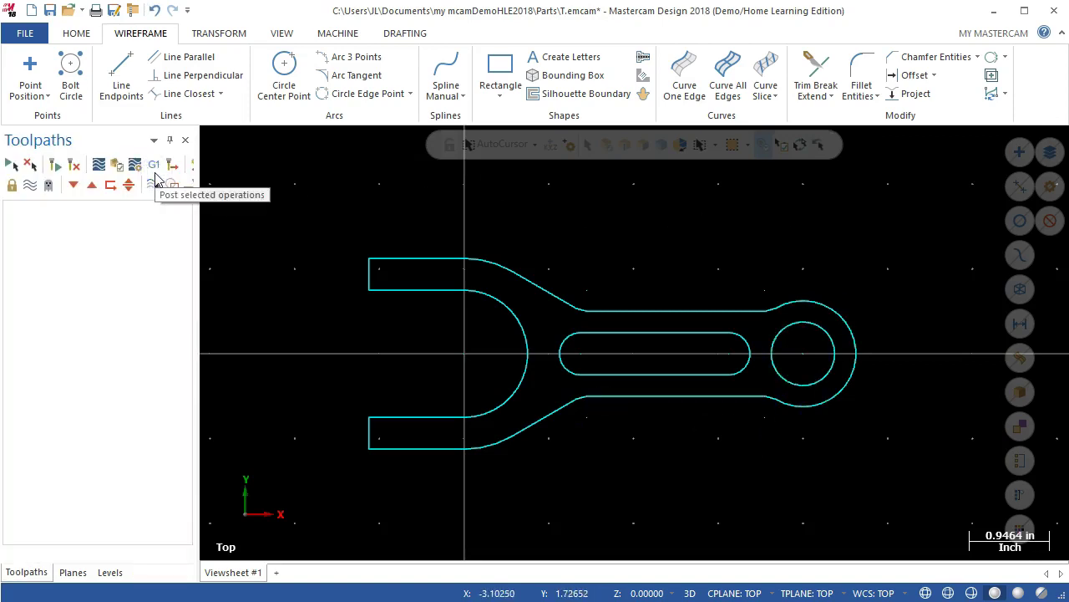
scroll(526, 378, down, 6)
scroll(583, 533, up, 6)
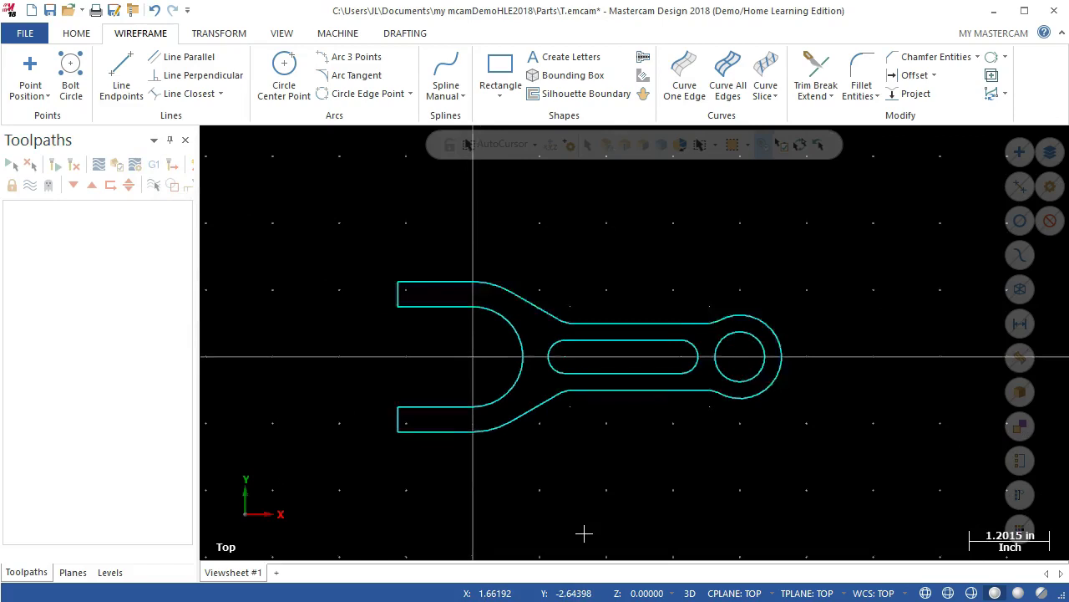
scroll(583, 533, down, 1)
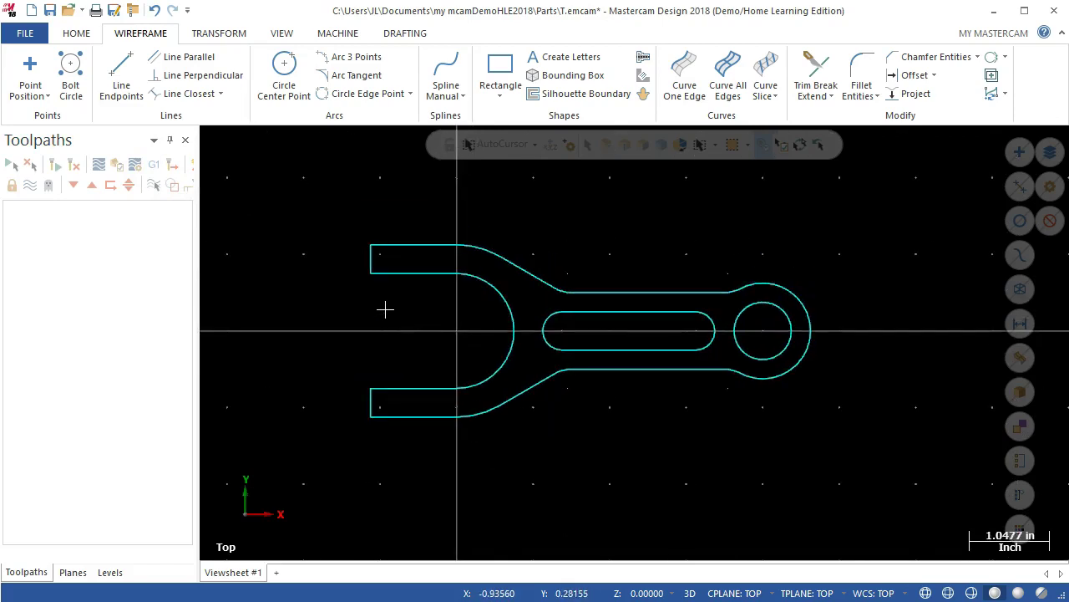
drag(321, 208, 827, 462)
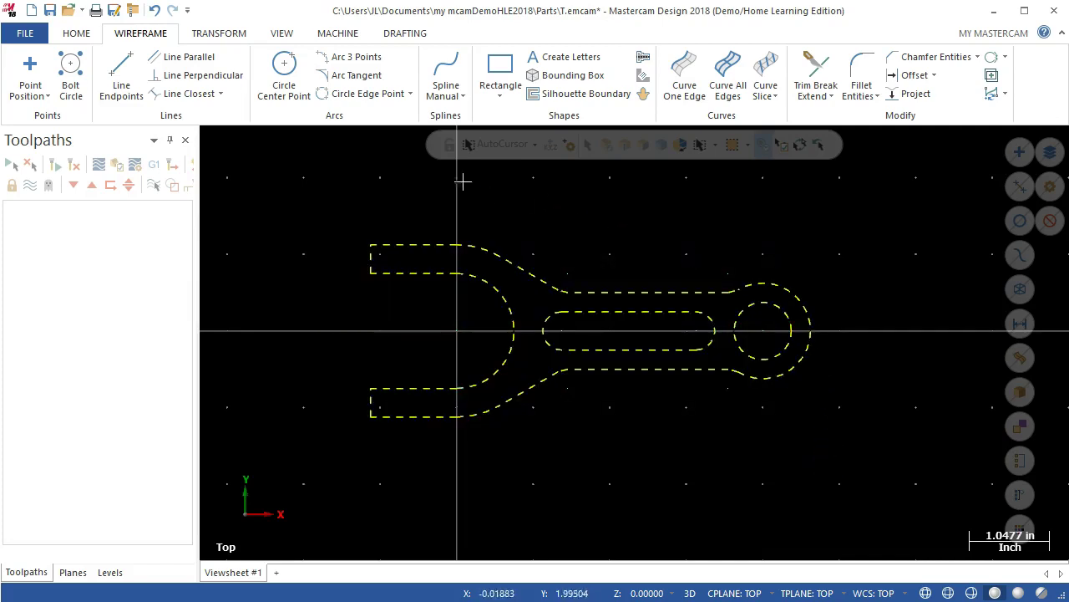
click(220, 35)
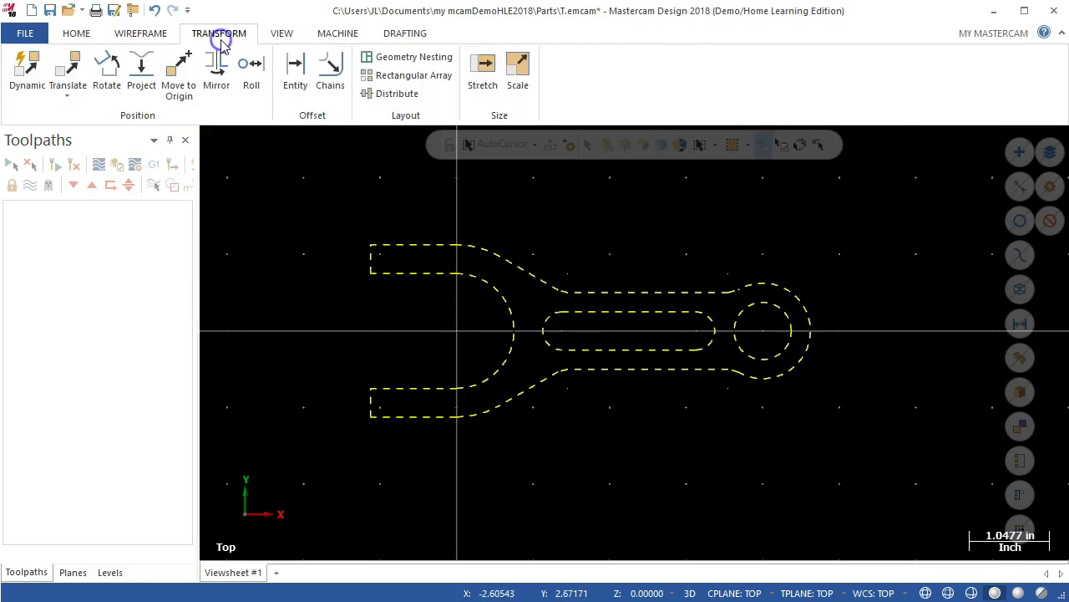
click(72, 68)
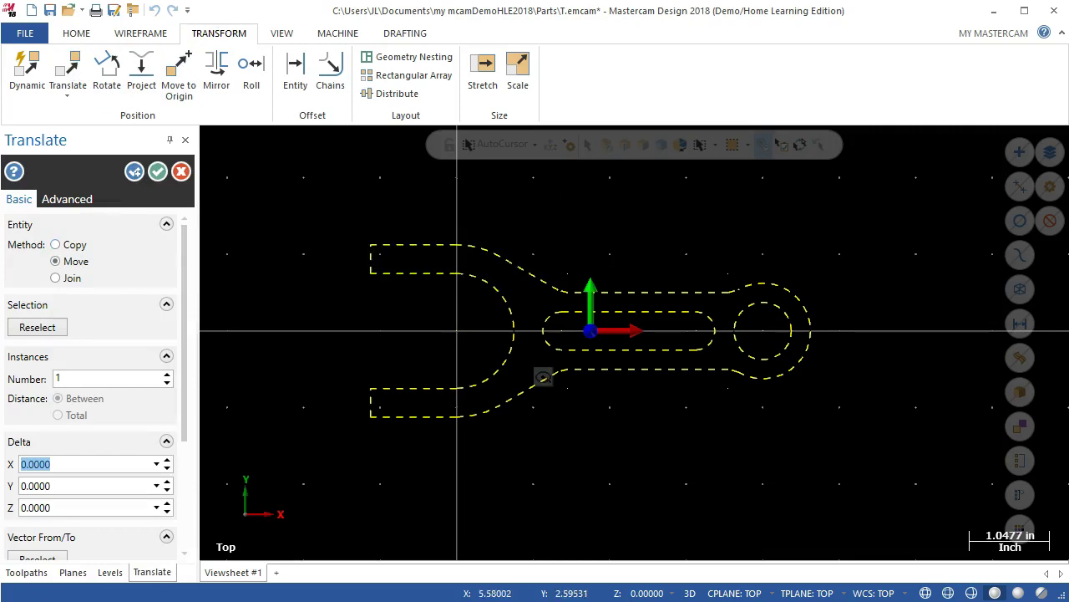
drag(1068, 12, 509, 13)
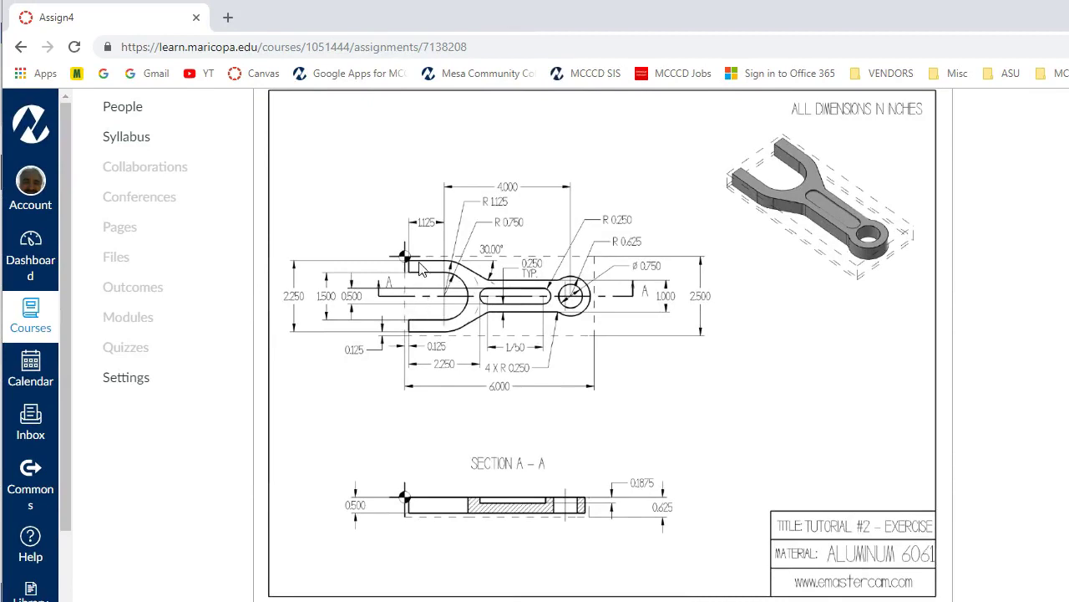
drag(390, 21, 1068, 34)
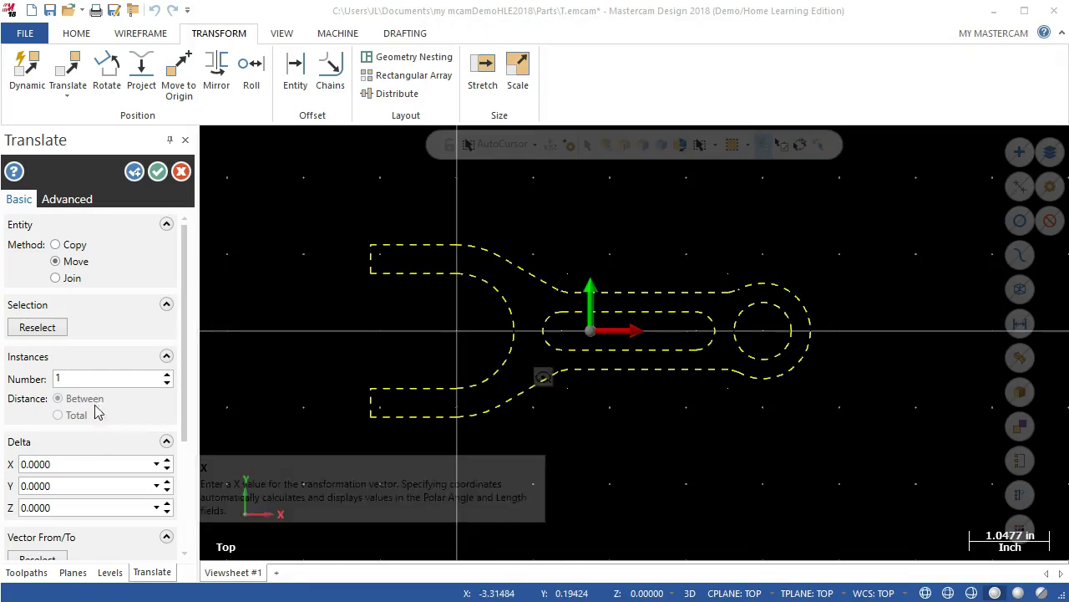
drag(186, 335, 187, 310)
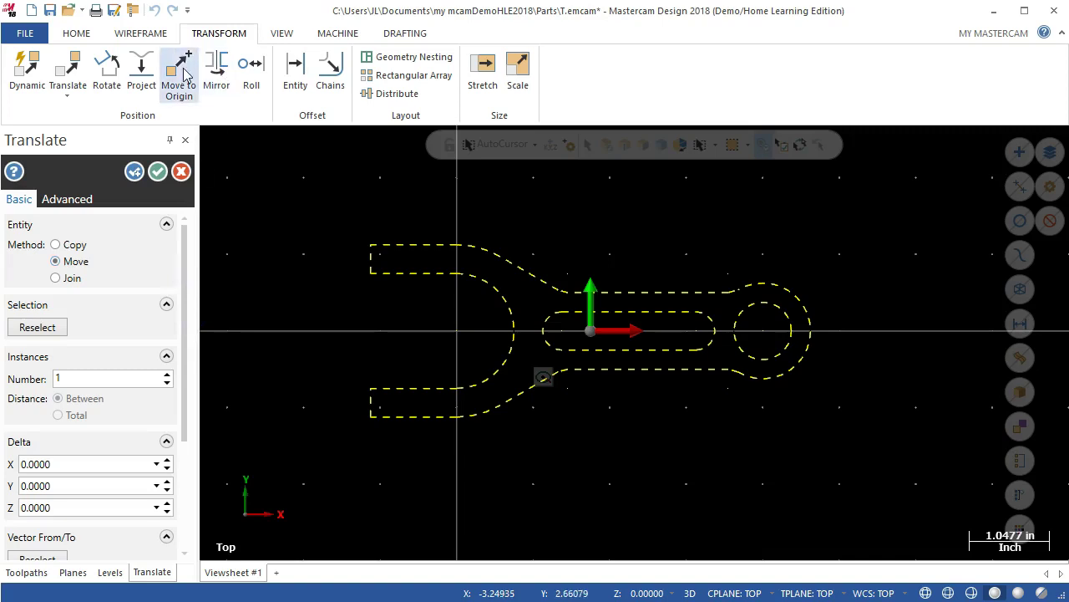
click(180, 171)
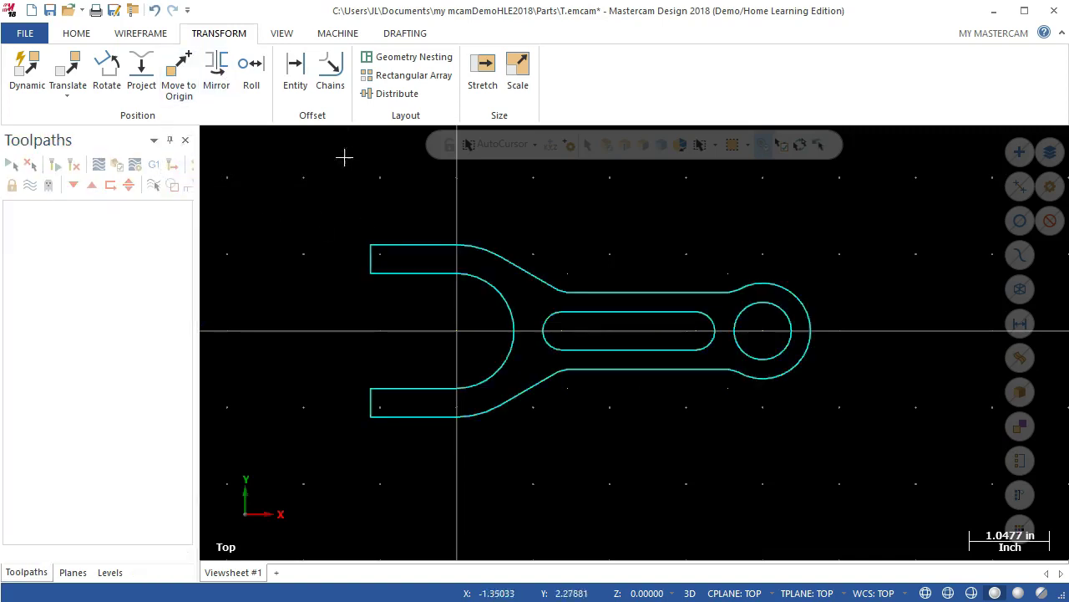
Try to move the geometry to the origin from a free point beyond the upper fork arm's outer corner
click(179, 66)
click(293, 214)
scroll(370, 301, down, 2)
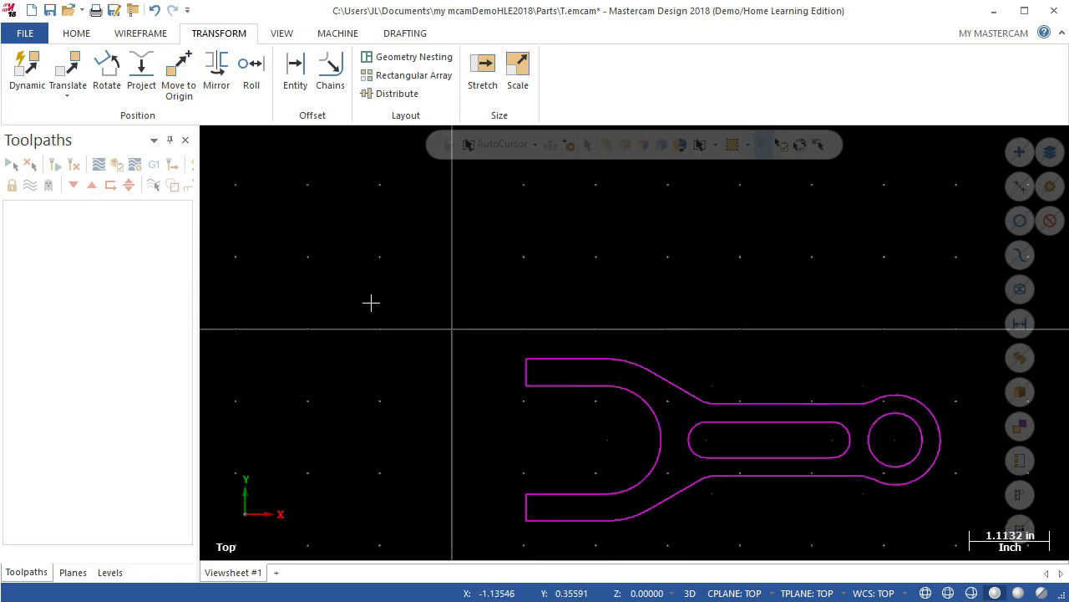
Move the whole part to the origin using the outer end corner of the upper fork arm as reference point
drag(447, 286, 902, 521)
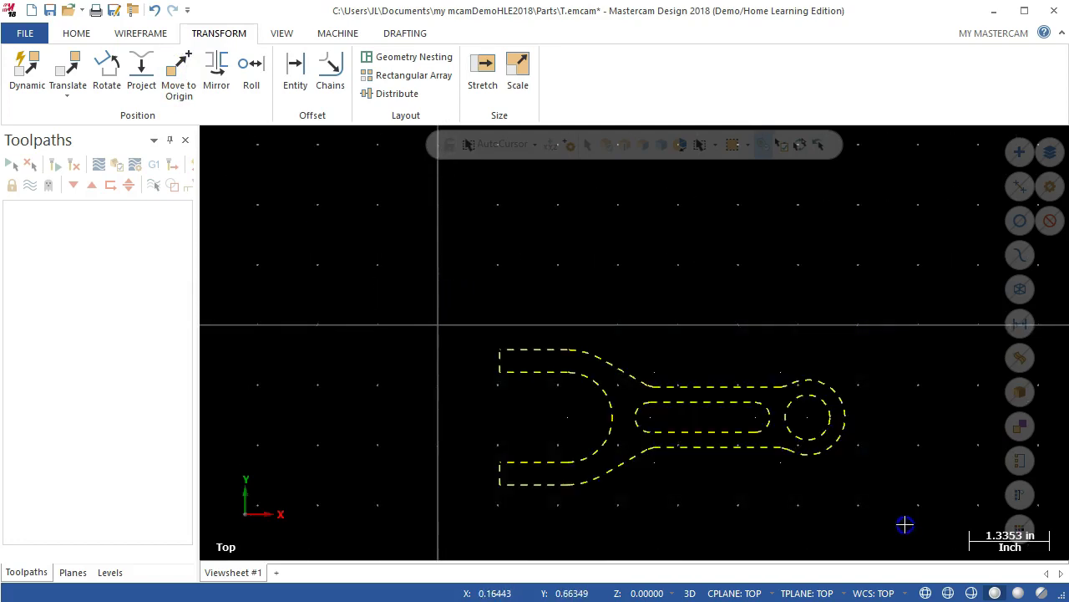
click(173, 82)
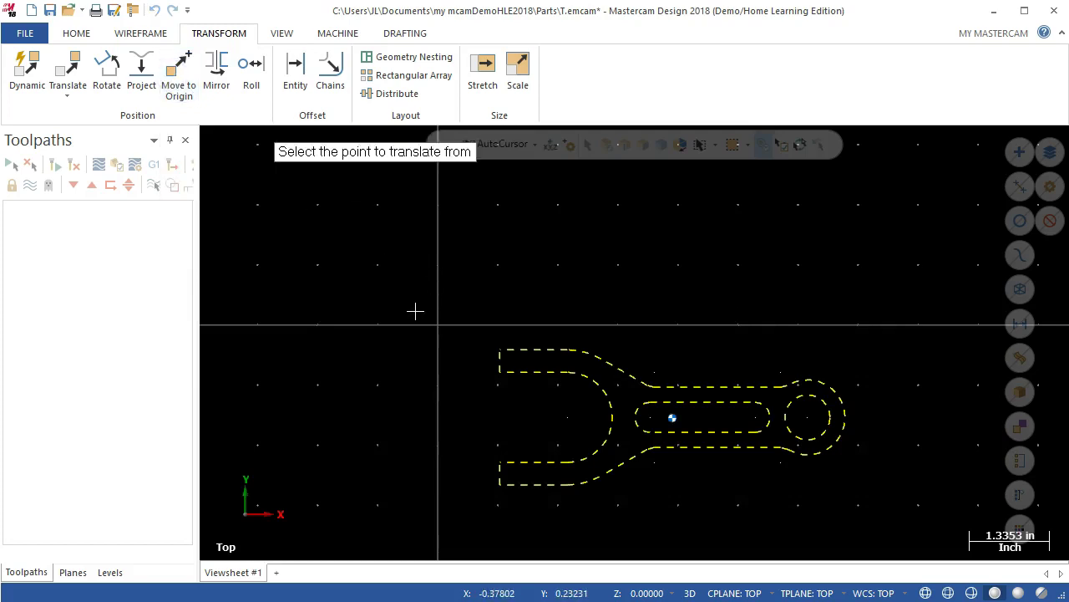
click(499, 349)
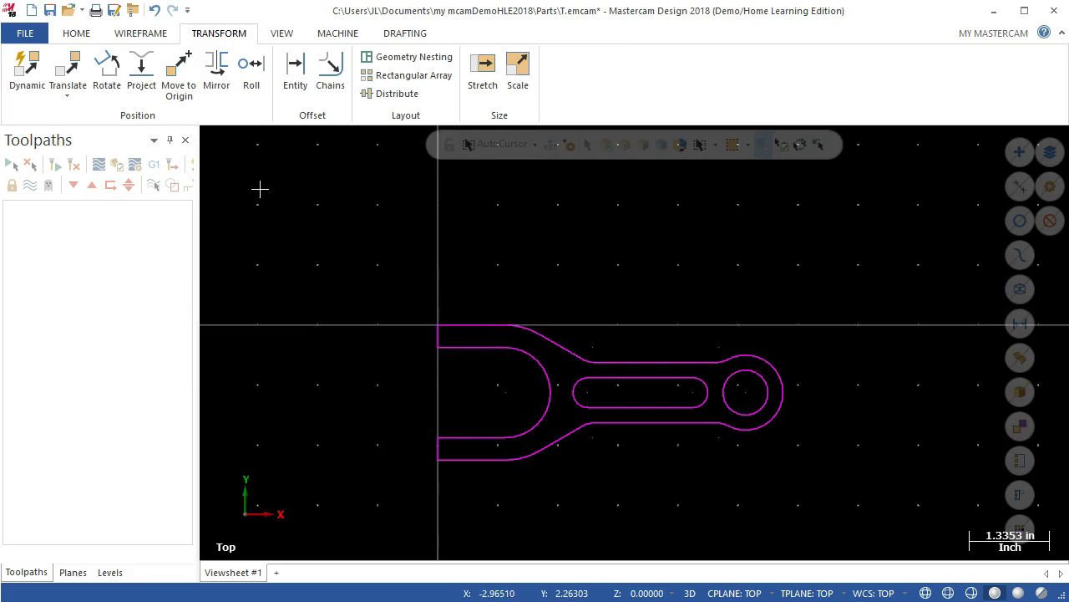
Translate the whole part with the Move method by X 0.125 and Y -0.125
drag(406, 296, 820, 507)
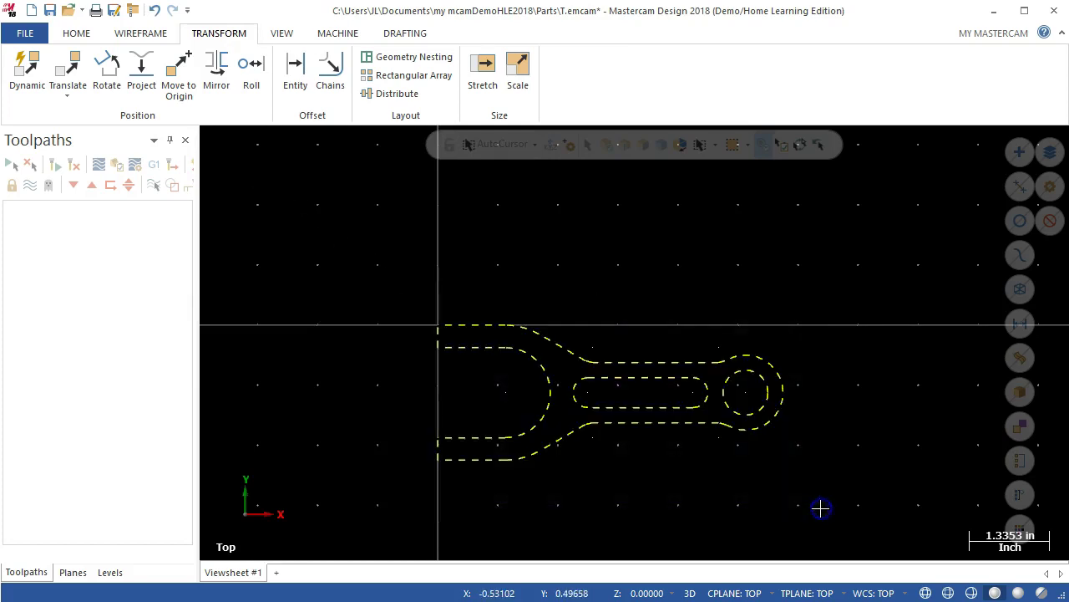
click(68, 87)
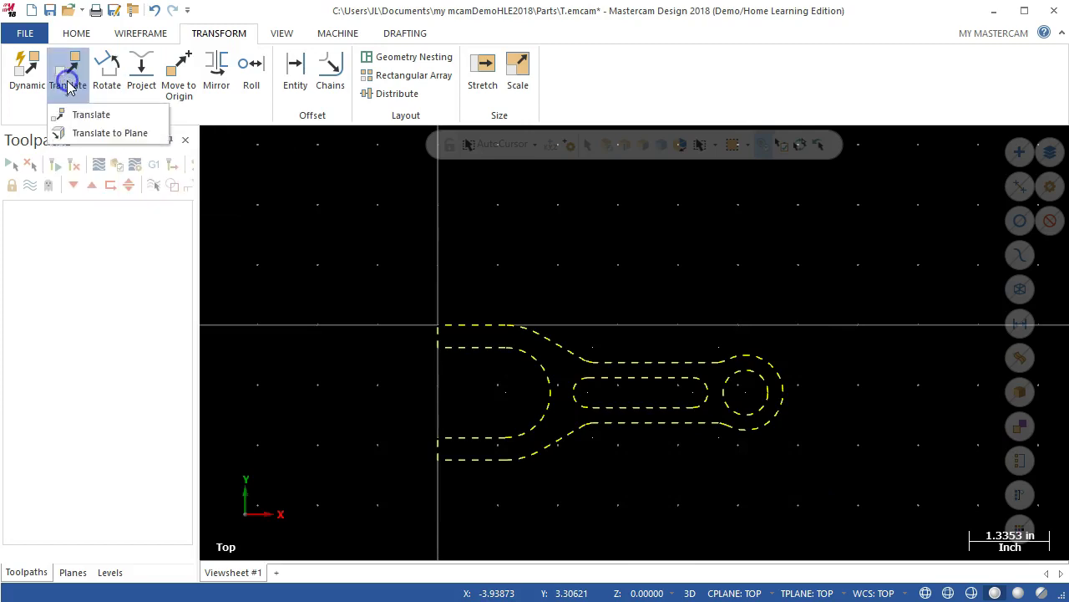
click(82, 115)
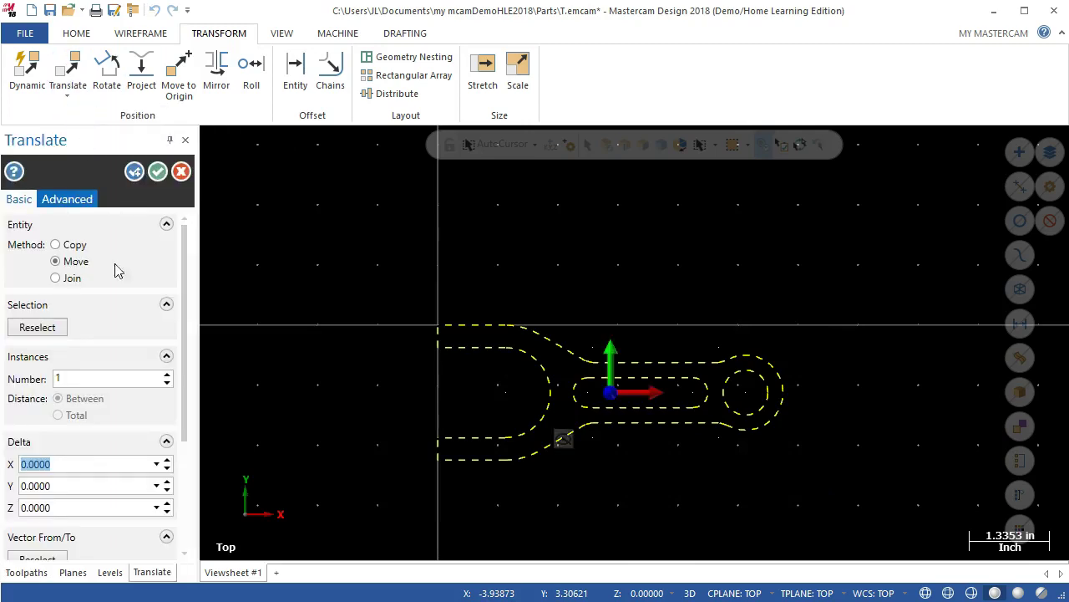
drag(186, 369, 184, 490)
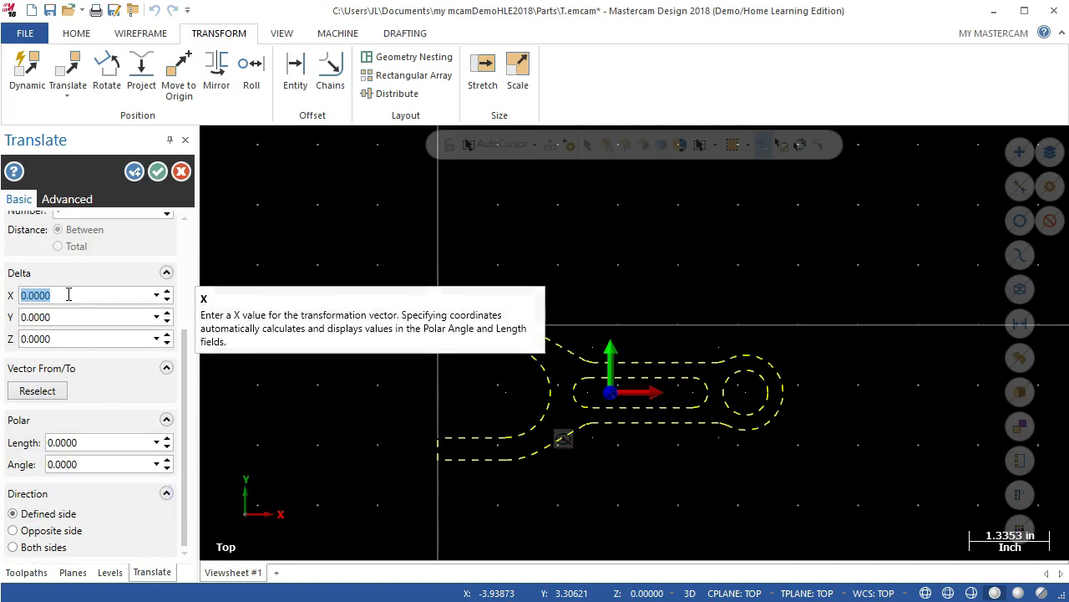
text(.125)
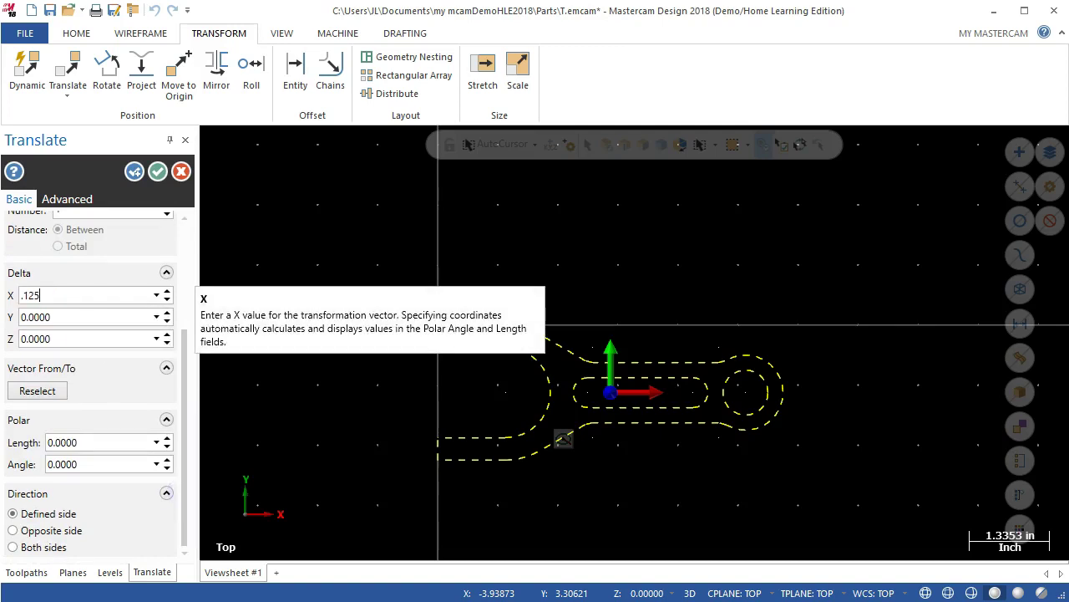
click(67, 316)
text(-0.125)
key(Return)
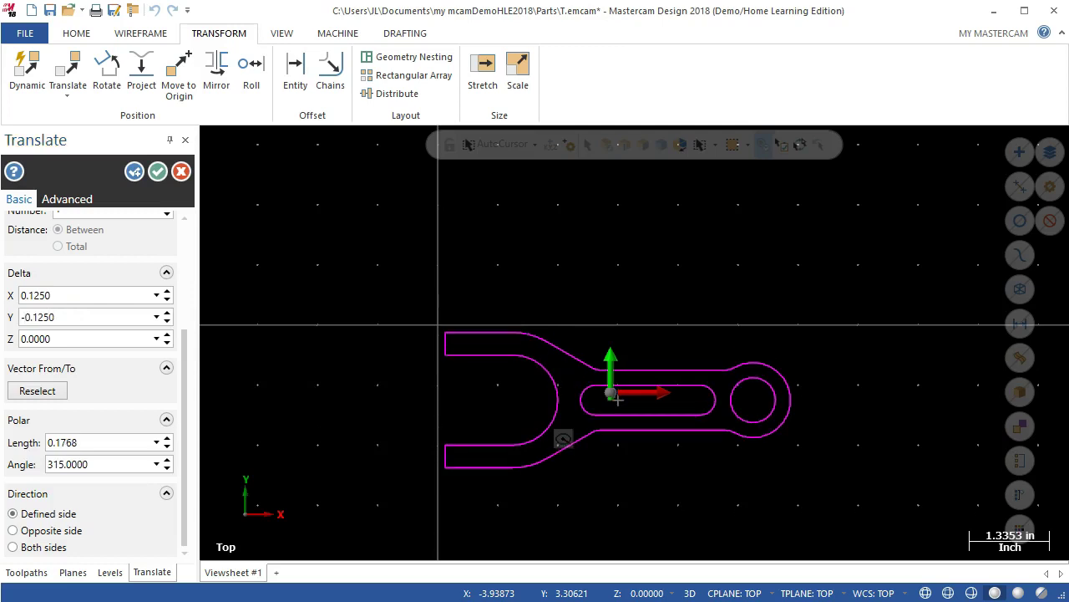
click(155, 173)
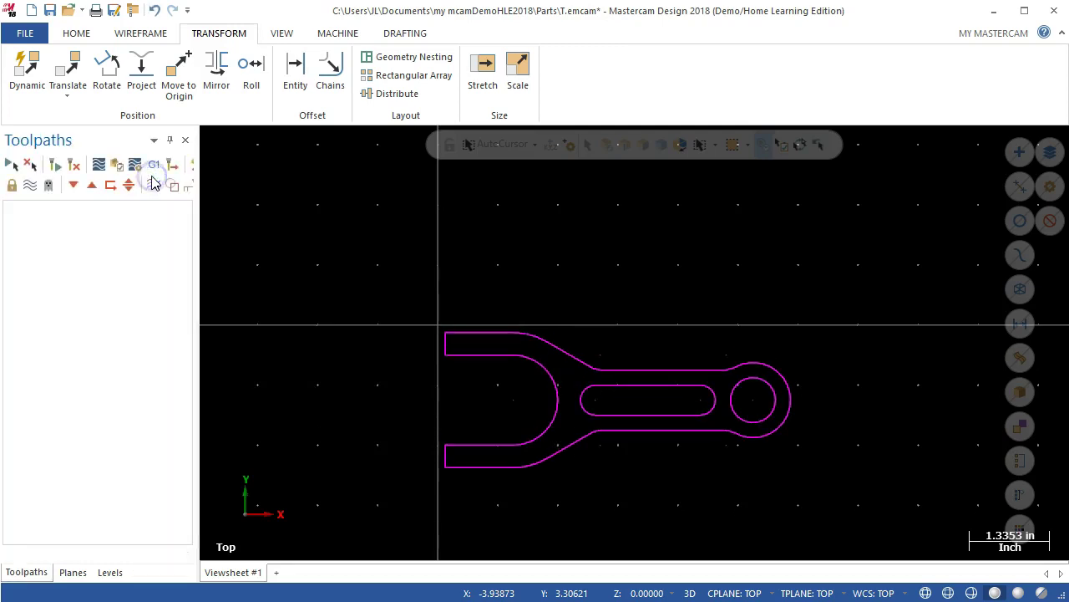
Name level 1 Object in the level manager
click(111, 573)
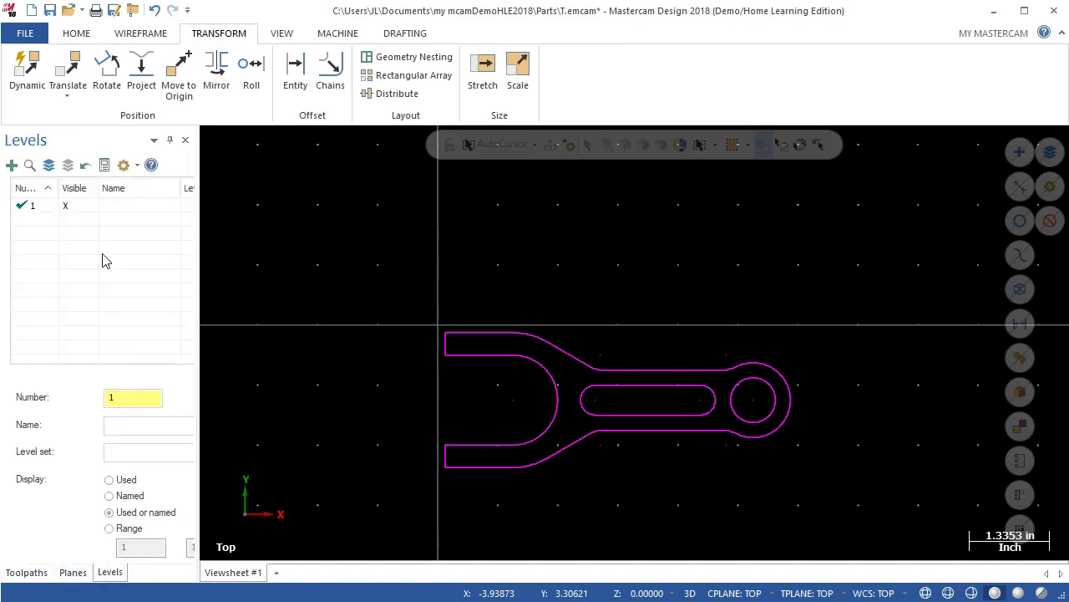
click(123, 424)
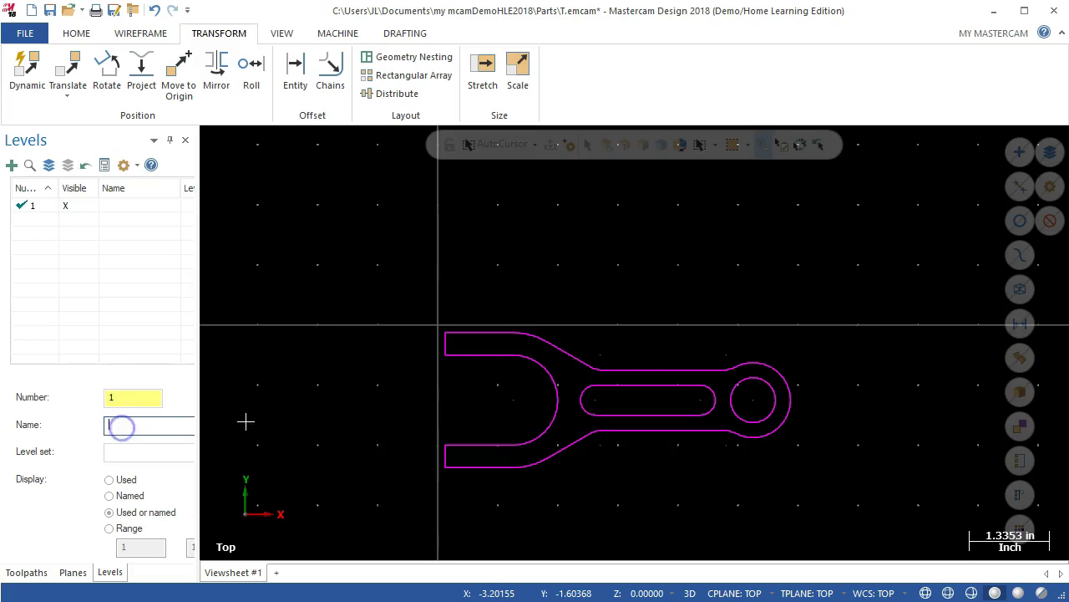
text(Object)
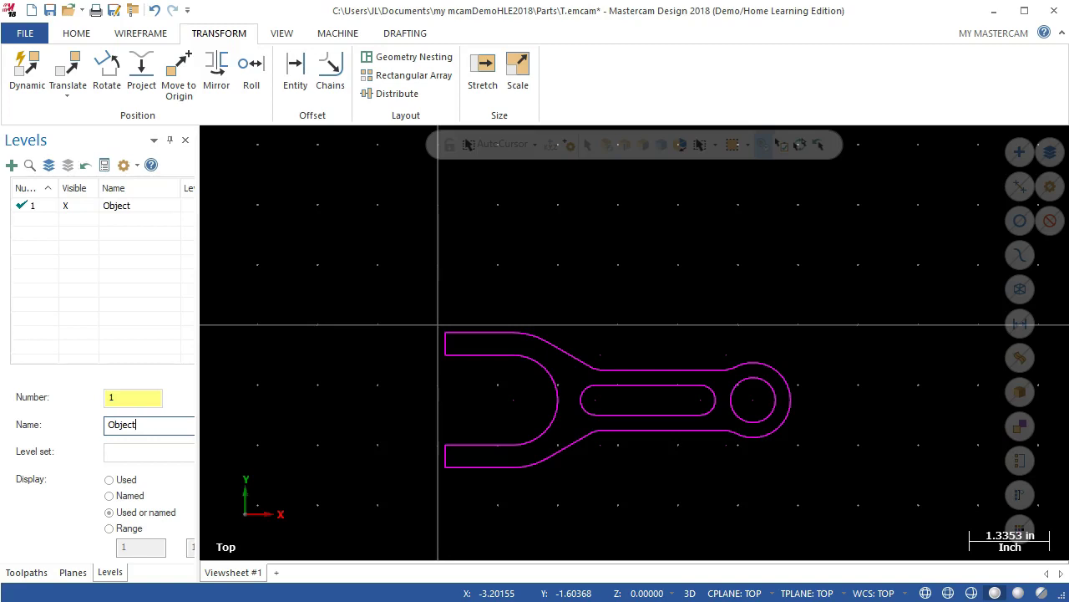
key(ctrl+a)
Create level 10 as the active level and name it Stock
click(118, 398)
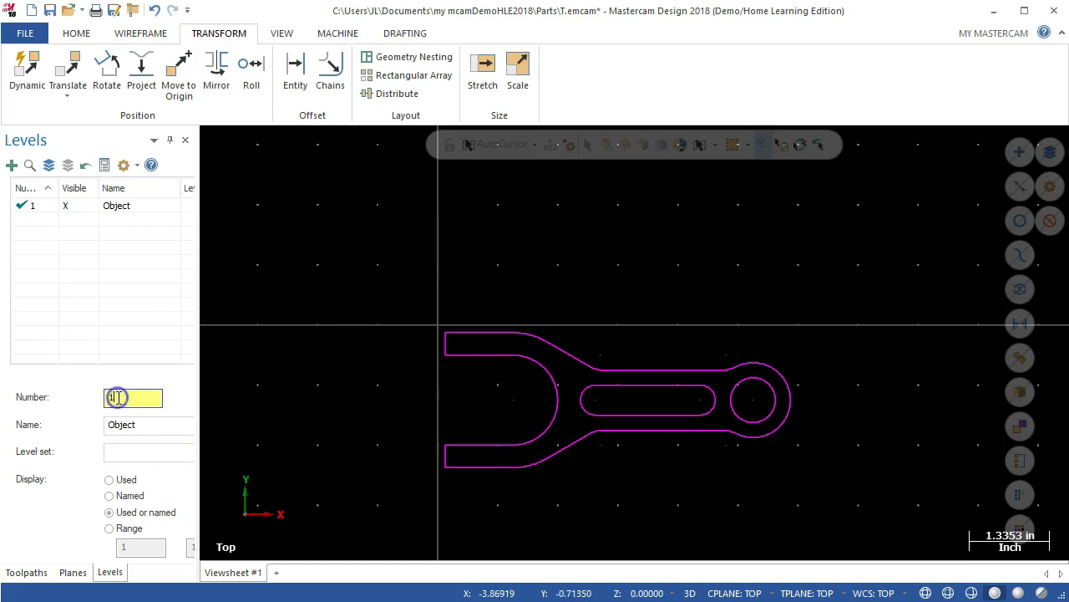
text(0)
click(138, 424)
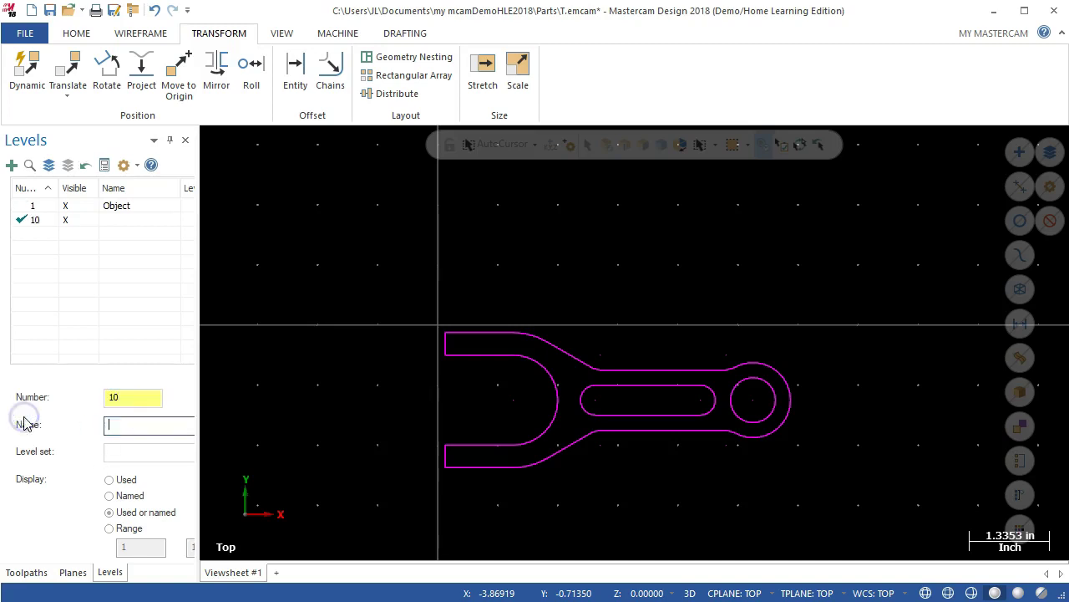
text(Stcok)
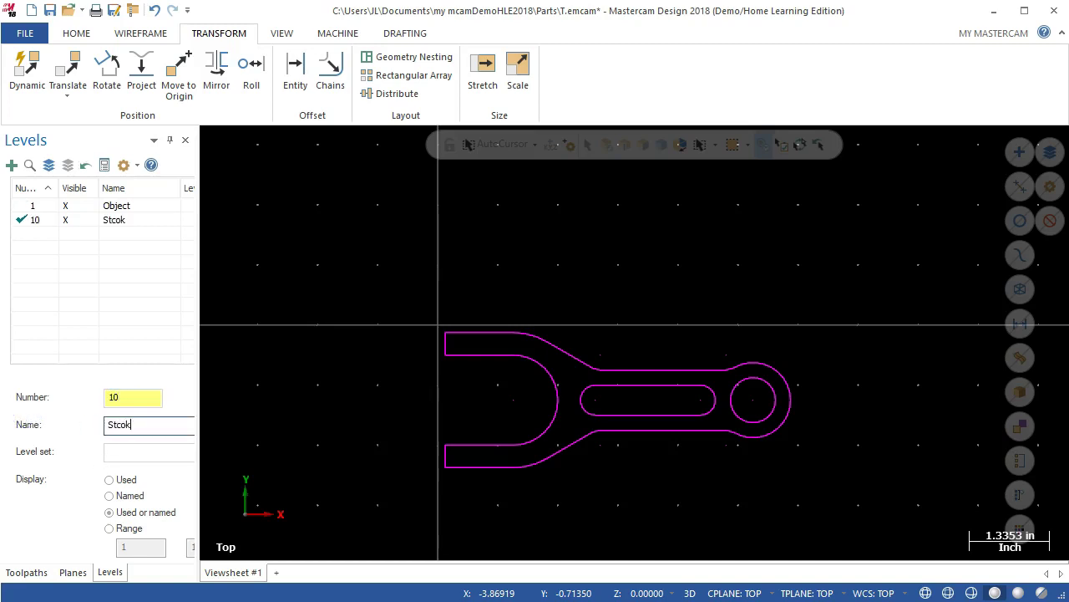
key(BackSpace)
key(BackSpace)
text(ock)
key(Return)
Set the wireframe color for new geometry to the light blue-violet shade of the default colors
click(139, 33)
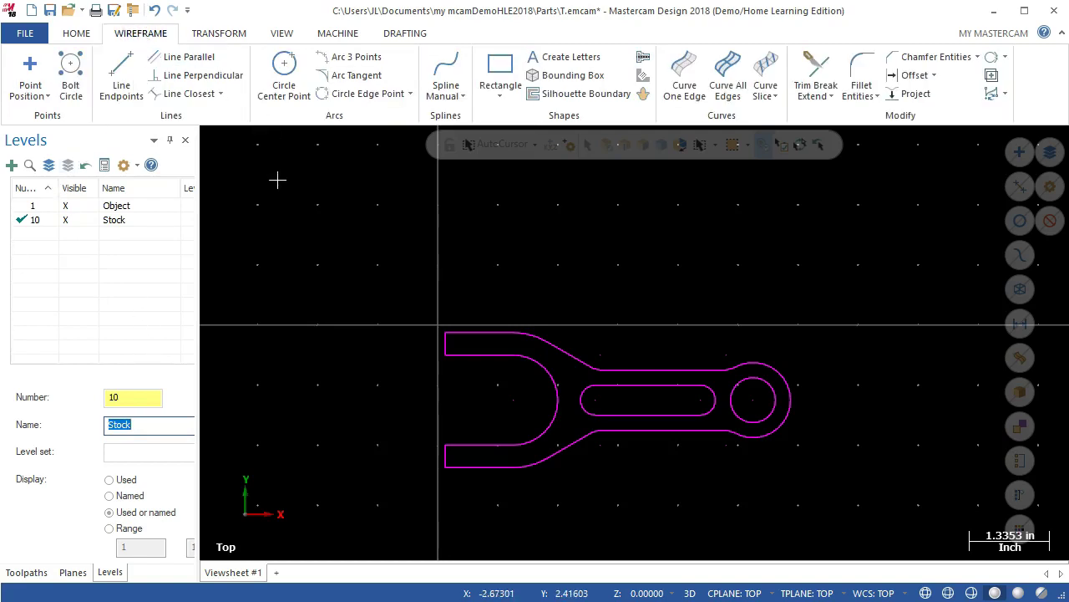
click(71, 39)
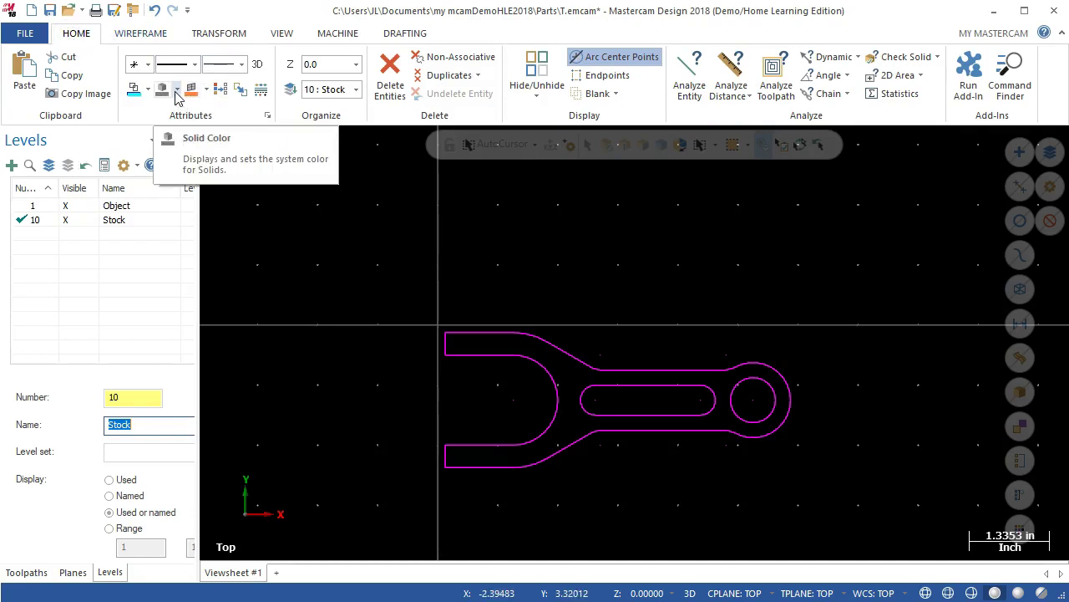
click(147, 89)
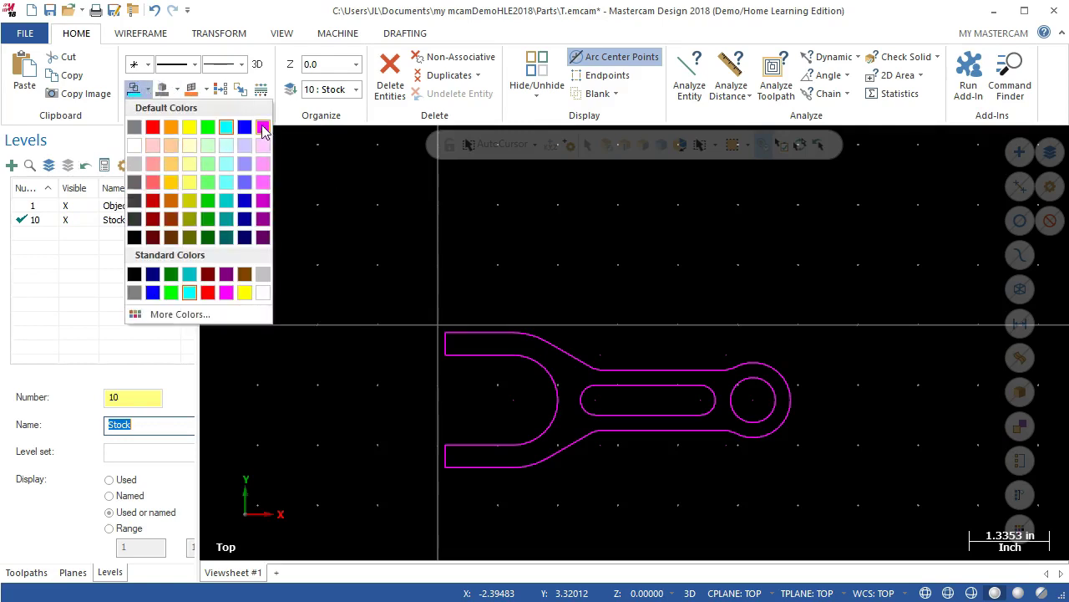
click(244, 167)
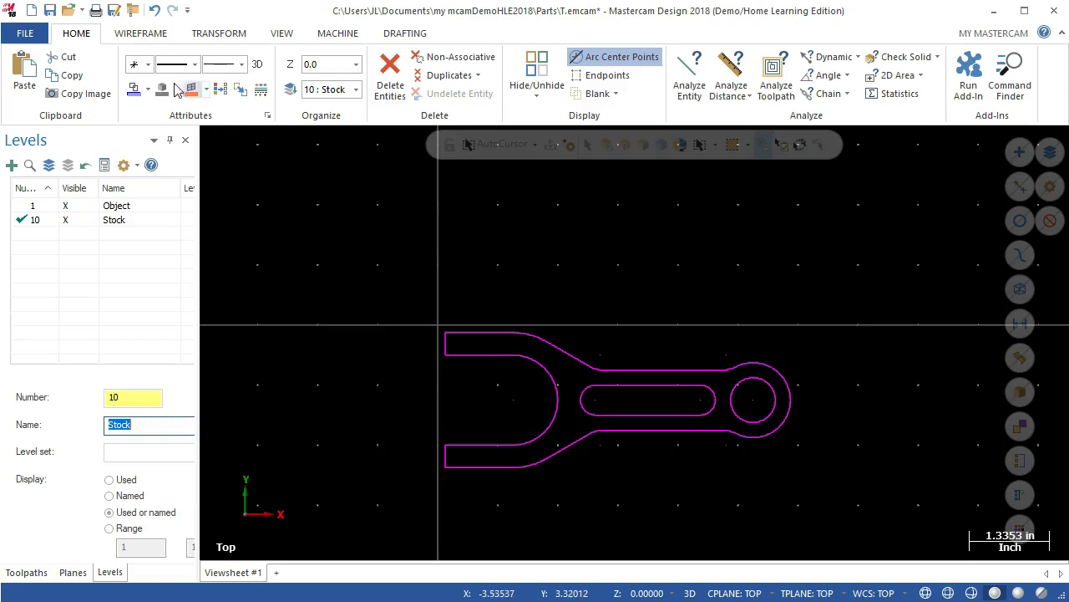
Start a wireframe rectangle for the stock with width 6 and height 2.5
click(133, 32)
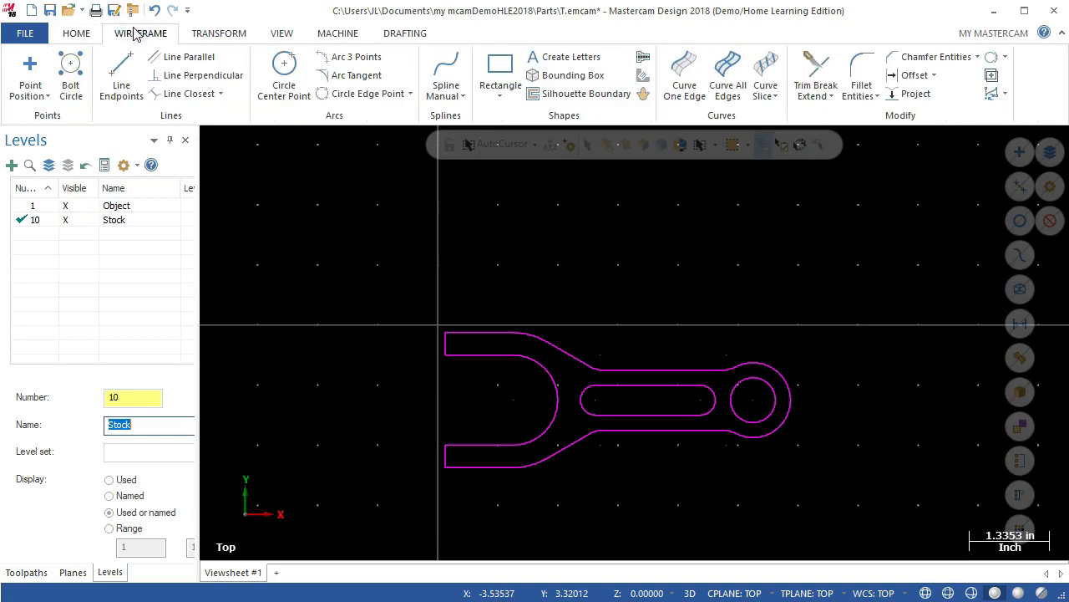
click(501, 74)
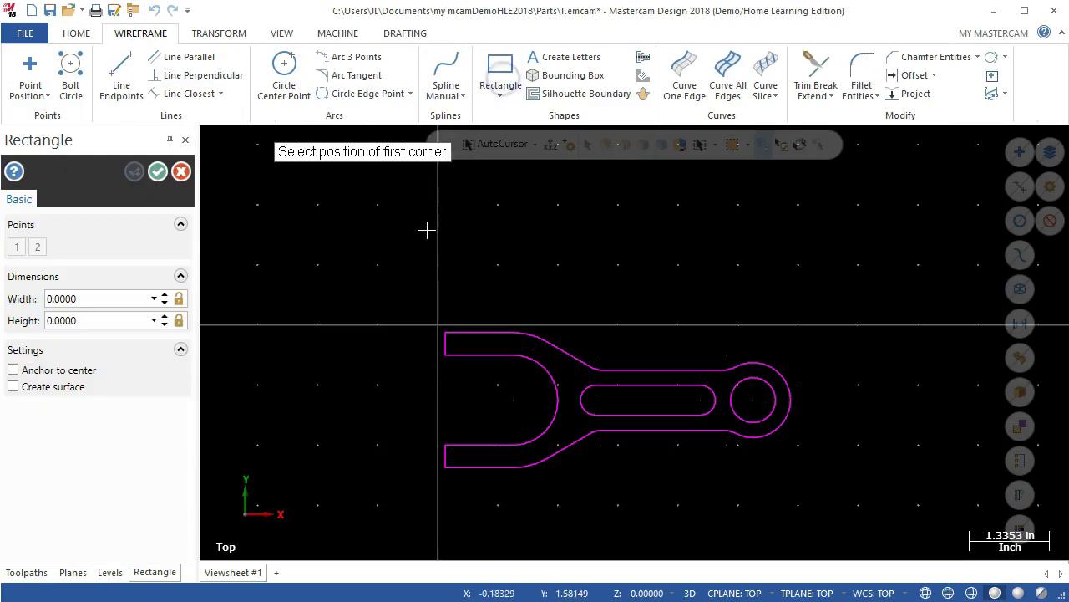
click(122, 299)
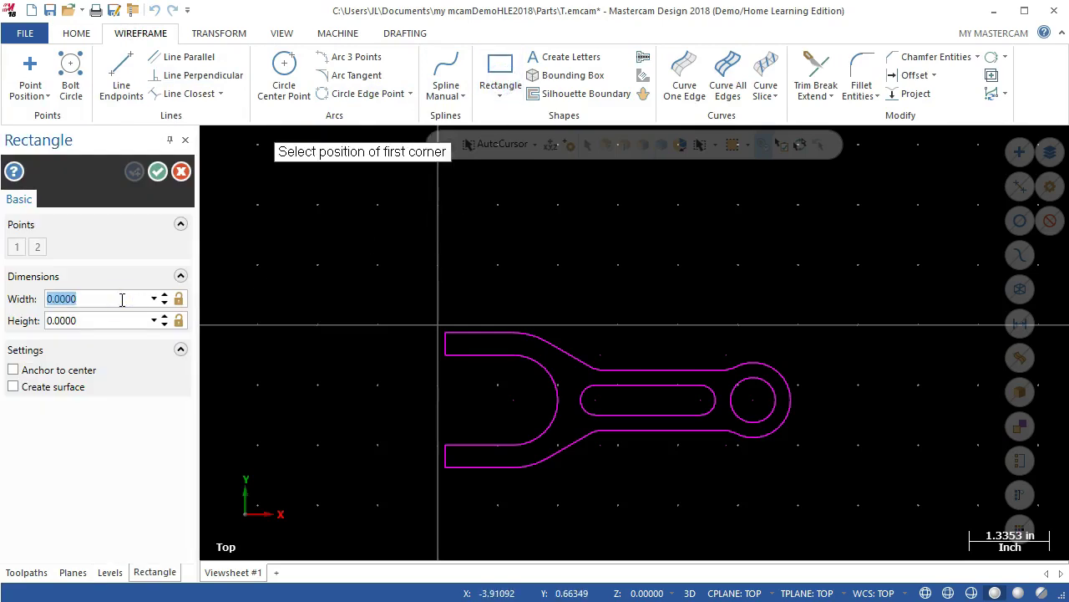
text(6)
key(Return)
click(92, 320)
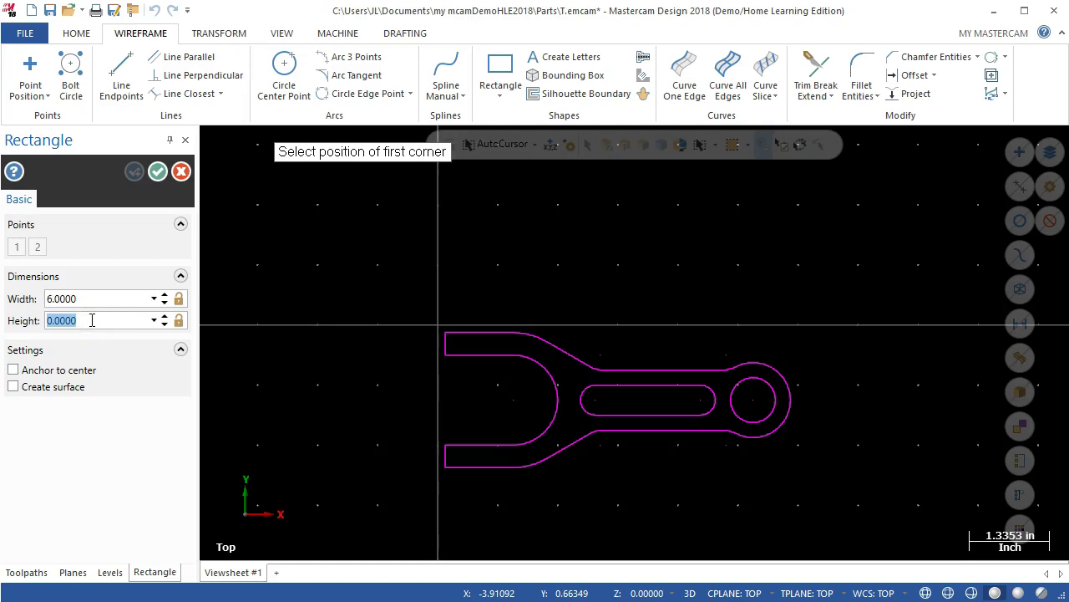
text(2.5)
key(Return)
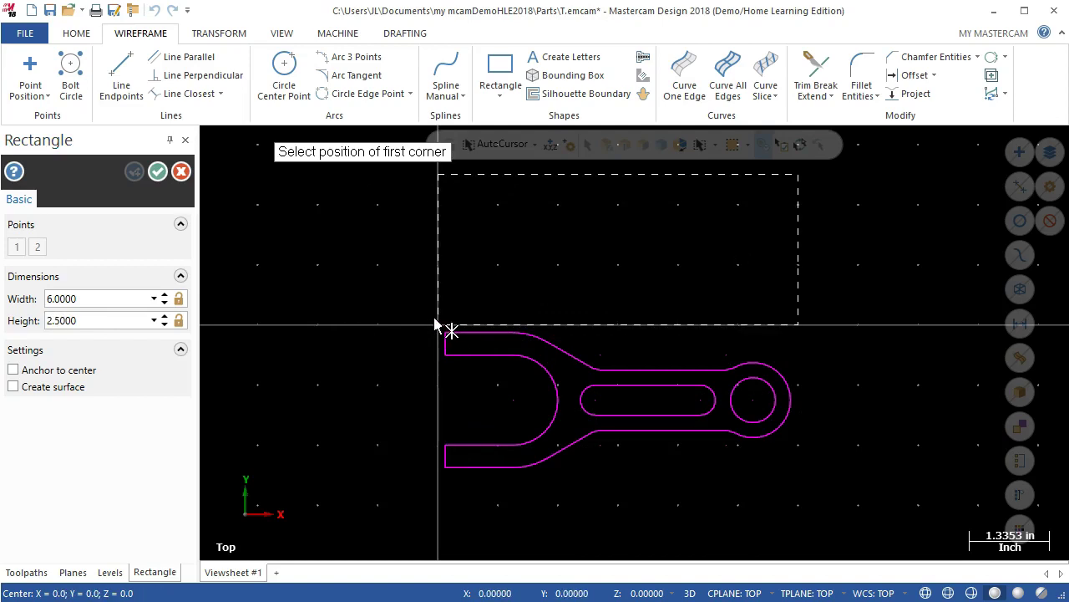
Set the rectangle's height to -2.5, place its first corner at the origin and accept it
click(51, 321)
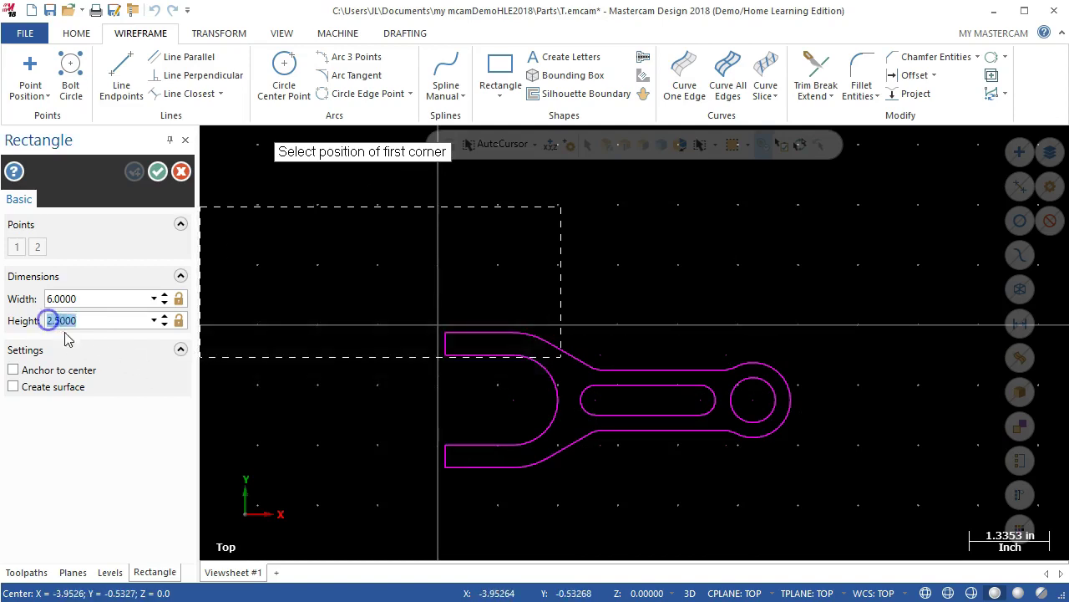
click(60, 322)
key(Home)
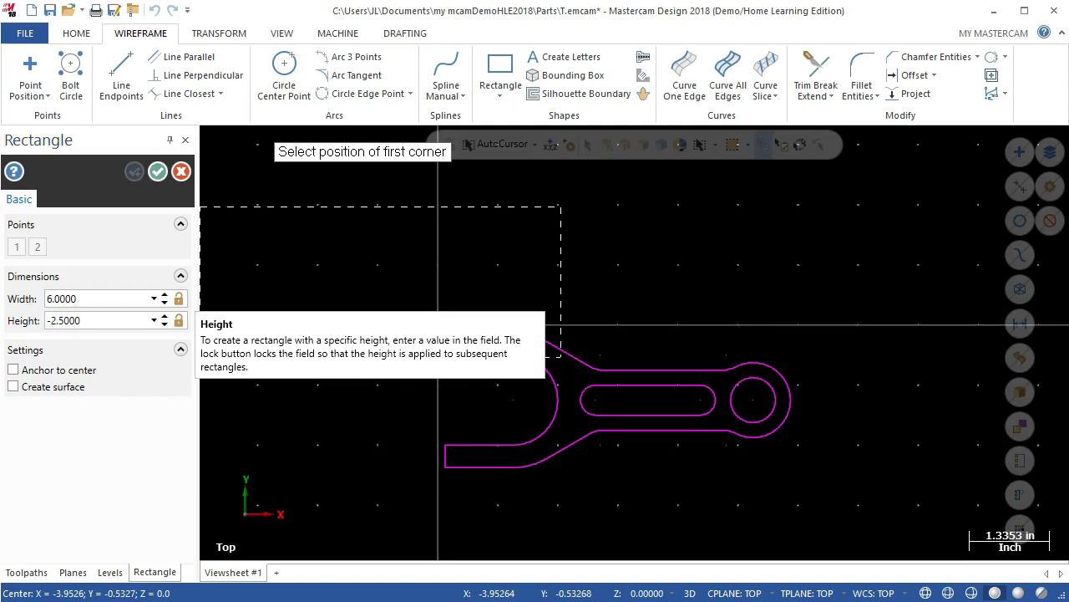
click(440, 315)
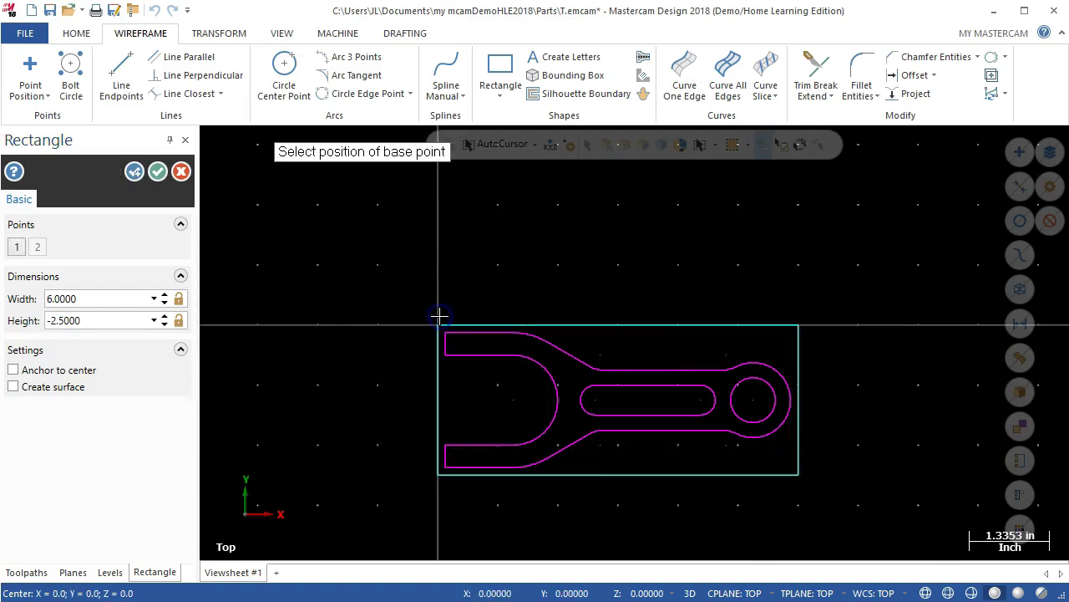
click(158, 172)
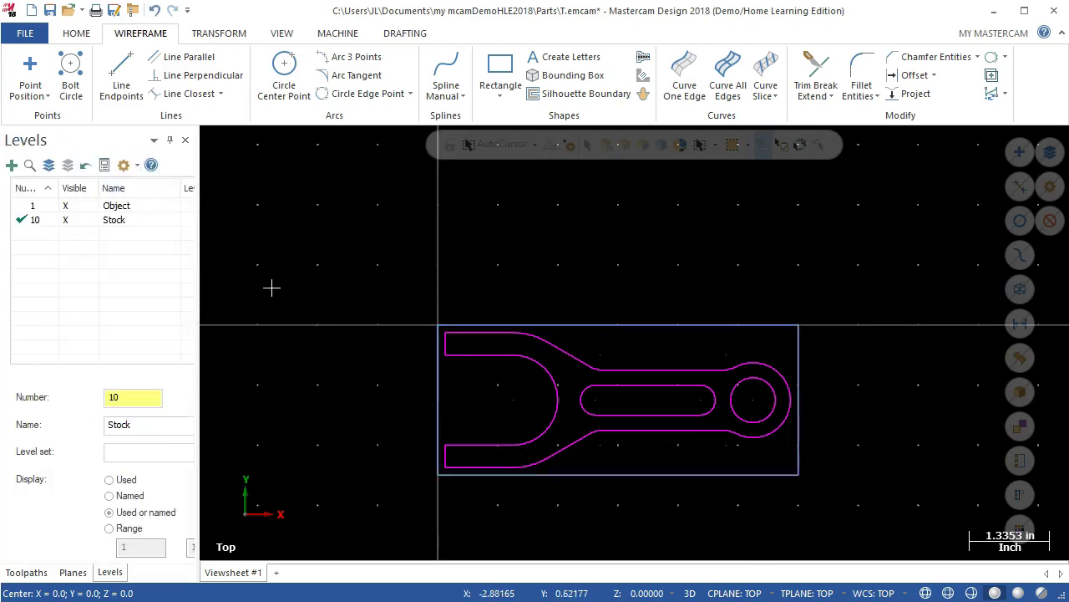
Clear the transform result colors from the part geometry and show the Toolpaths manager
right_click(345, 220)
click(396, 205)
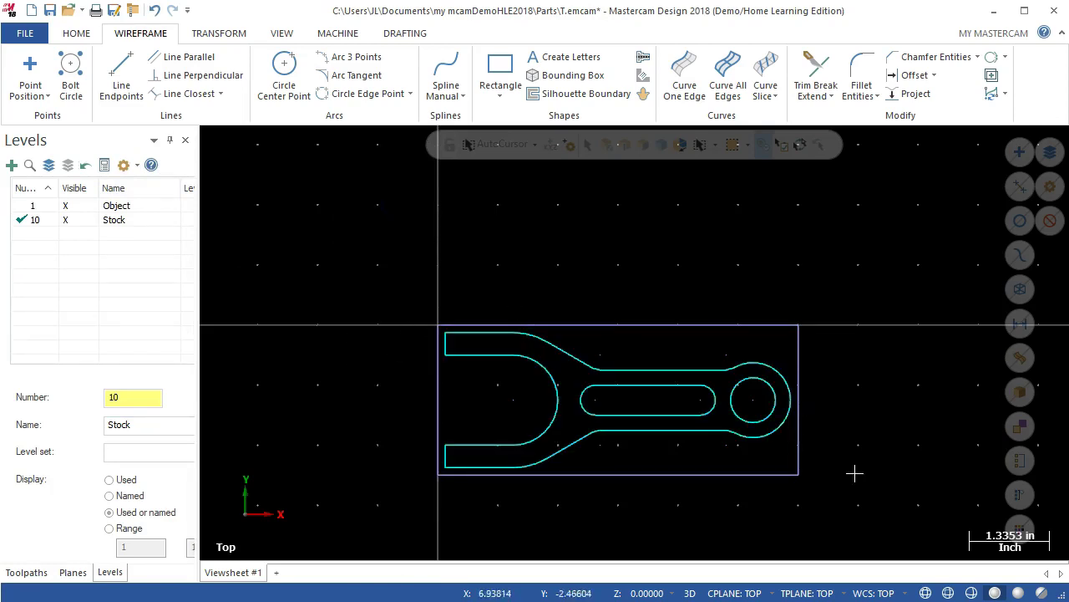
scroll(647, 530, up, 3)
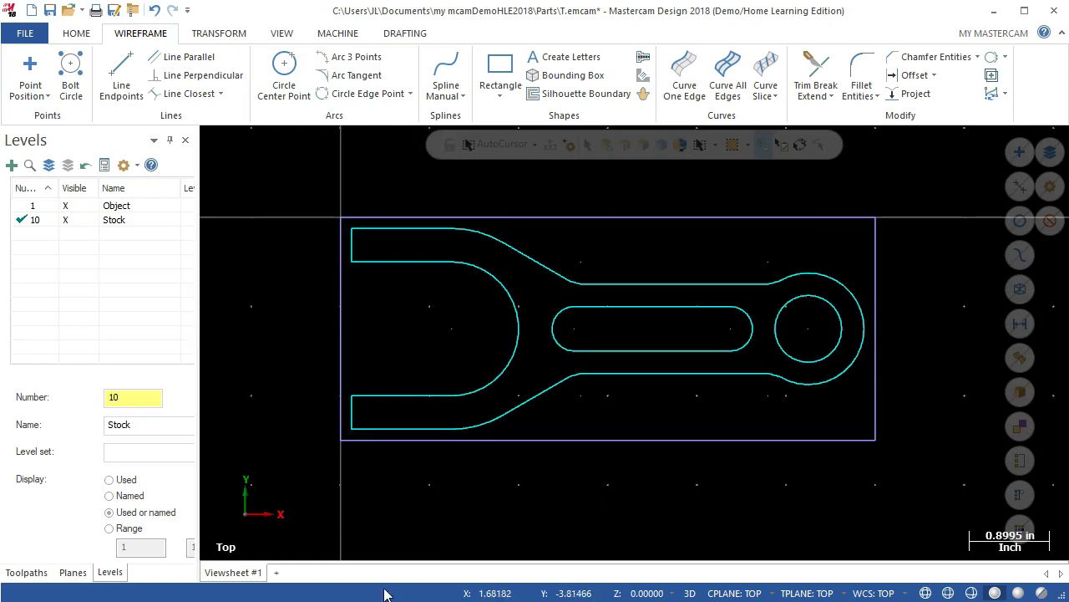
click(24, 572)
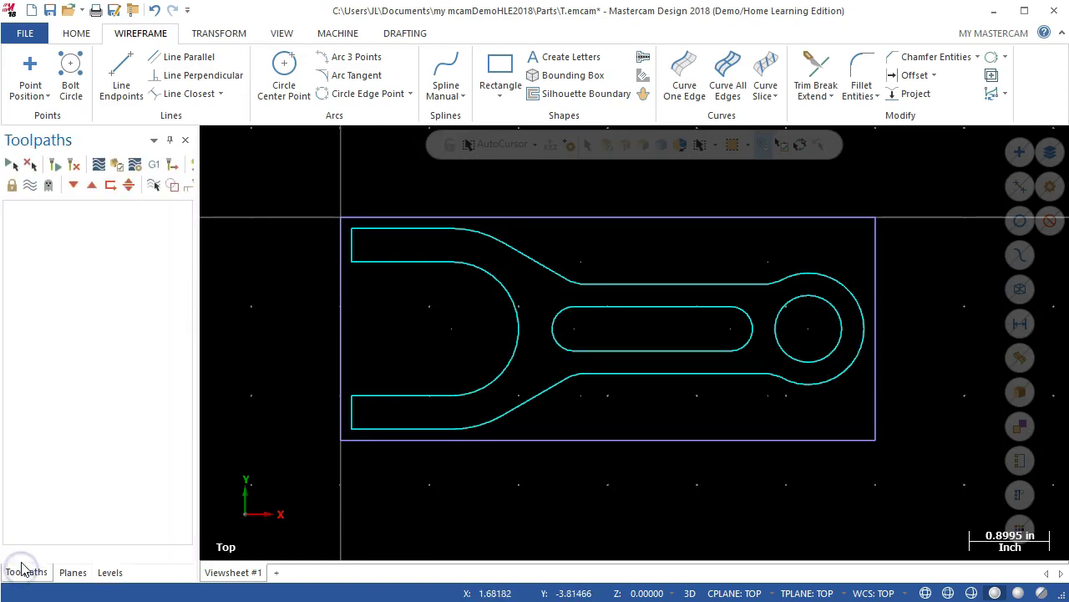